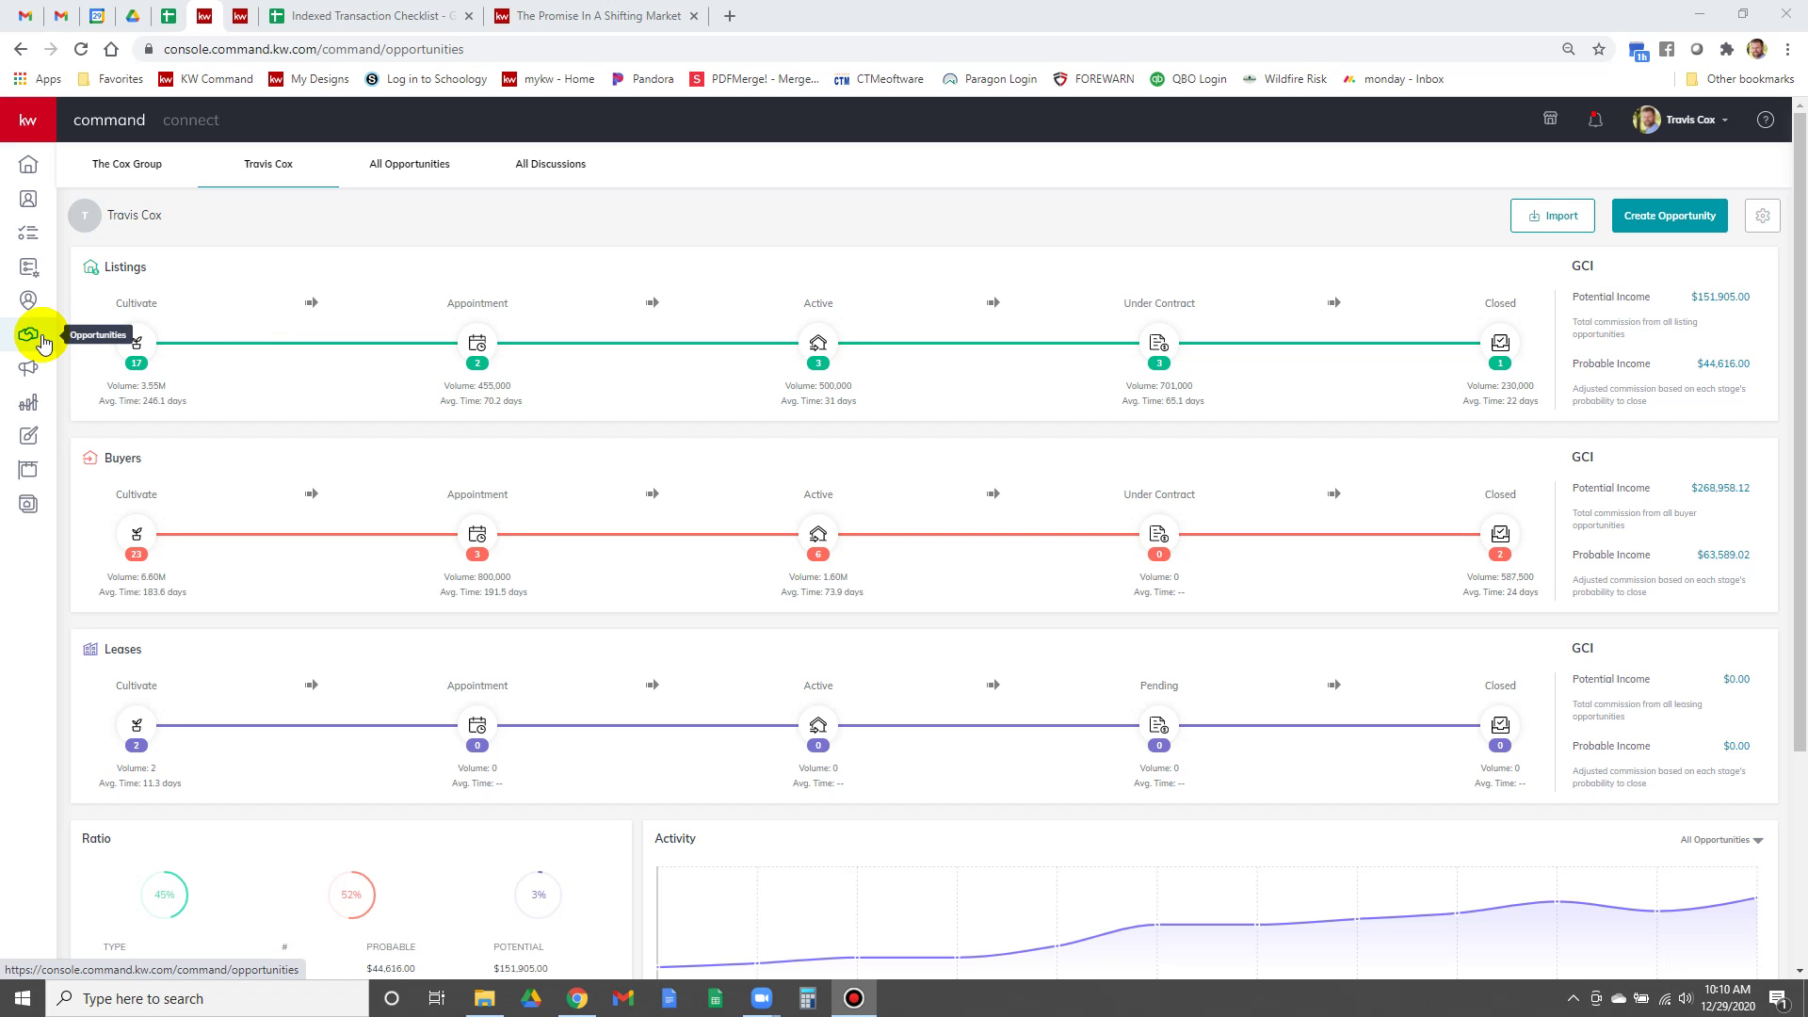
Start a new opportunity and pick the client via the Client search, auto-filling its name
left_click(1647, 224)
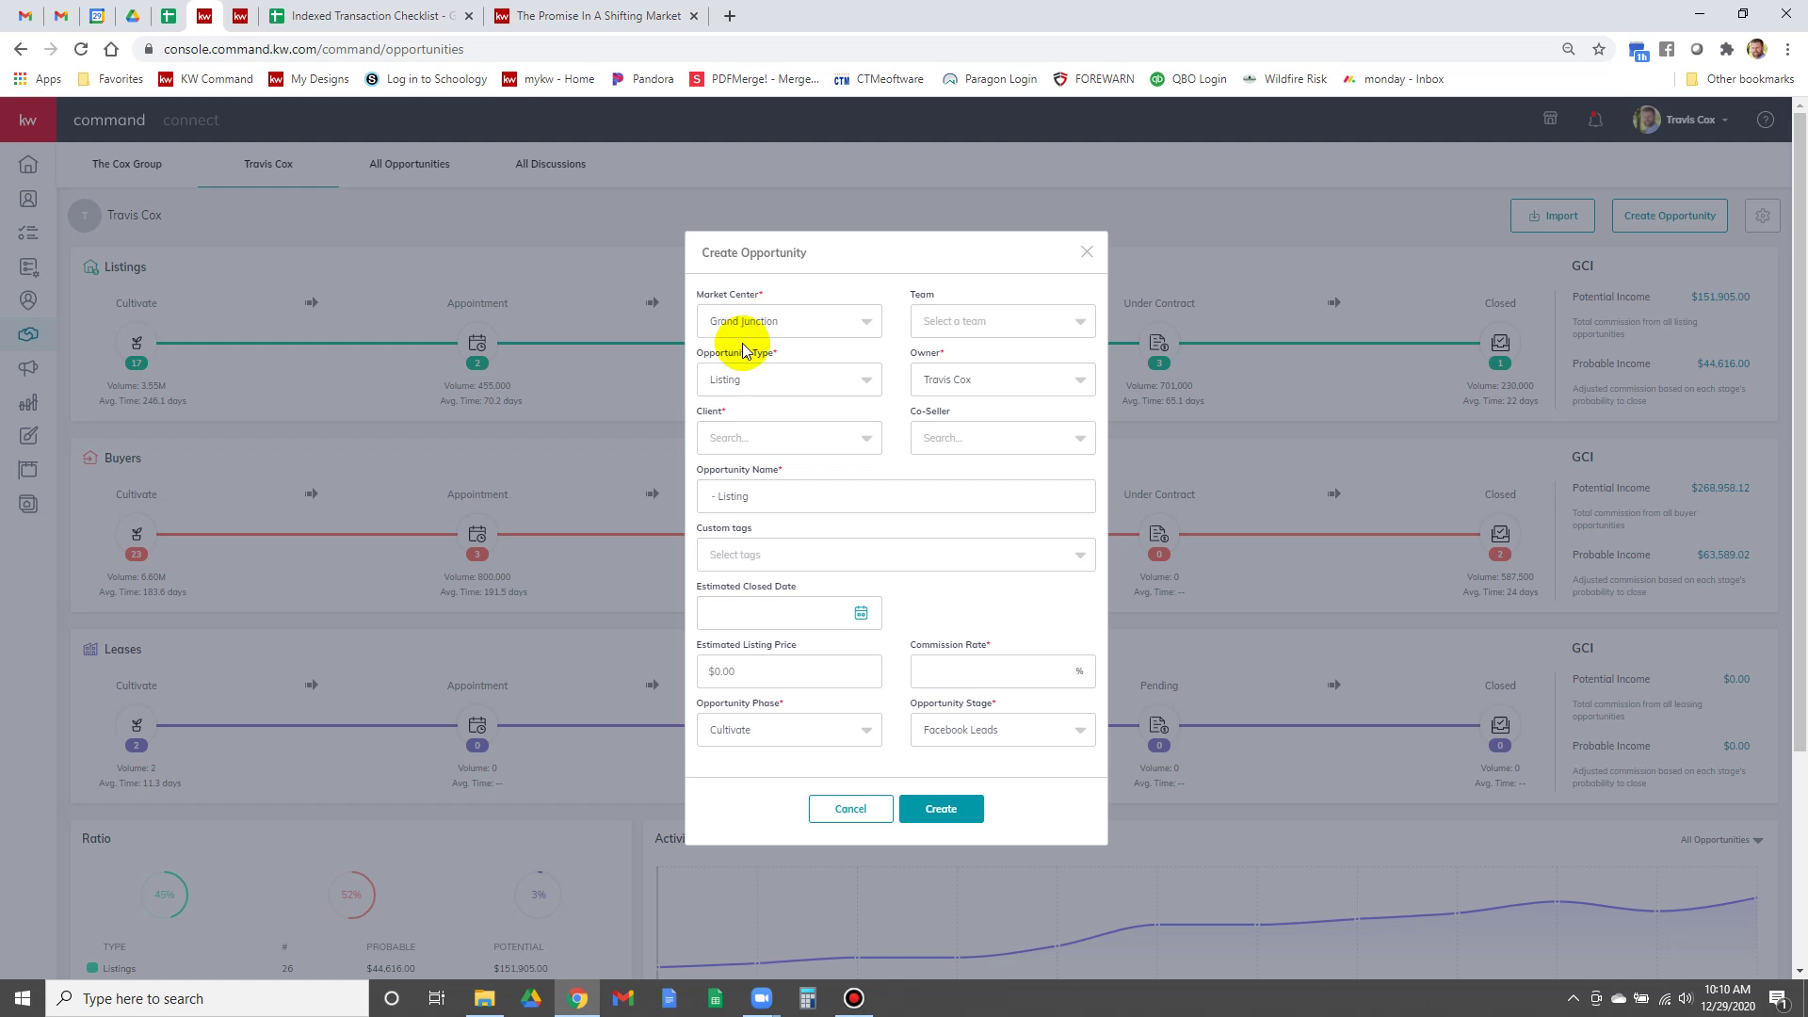
left_click(1067, 324)
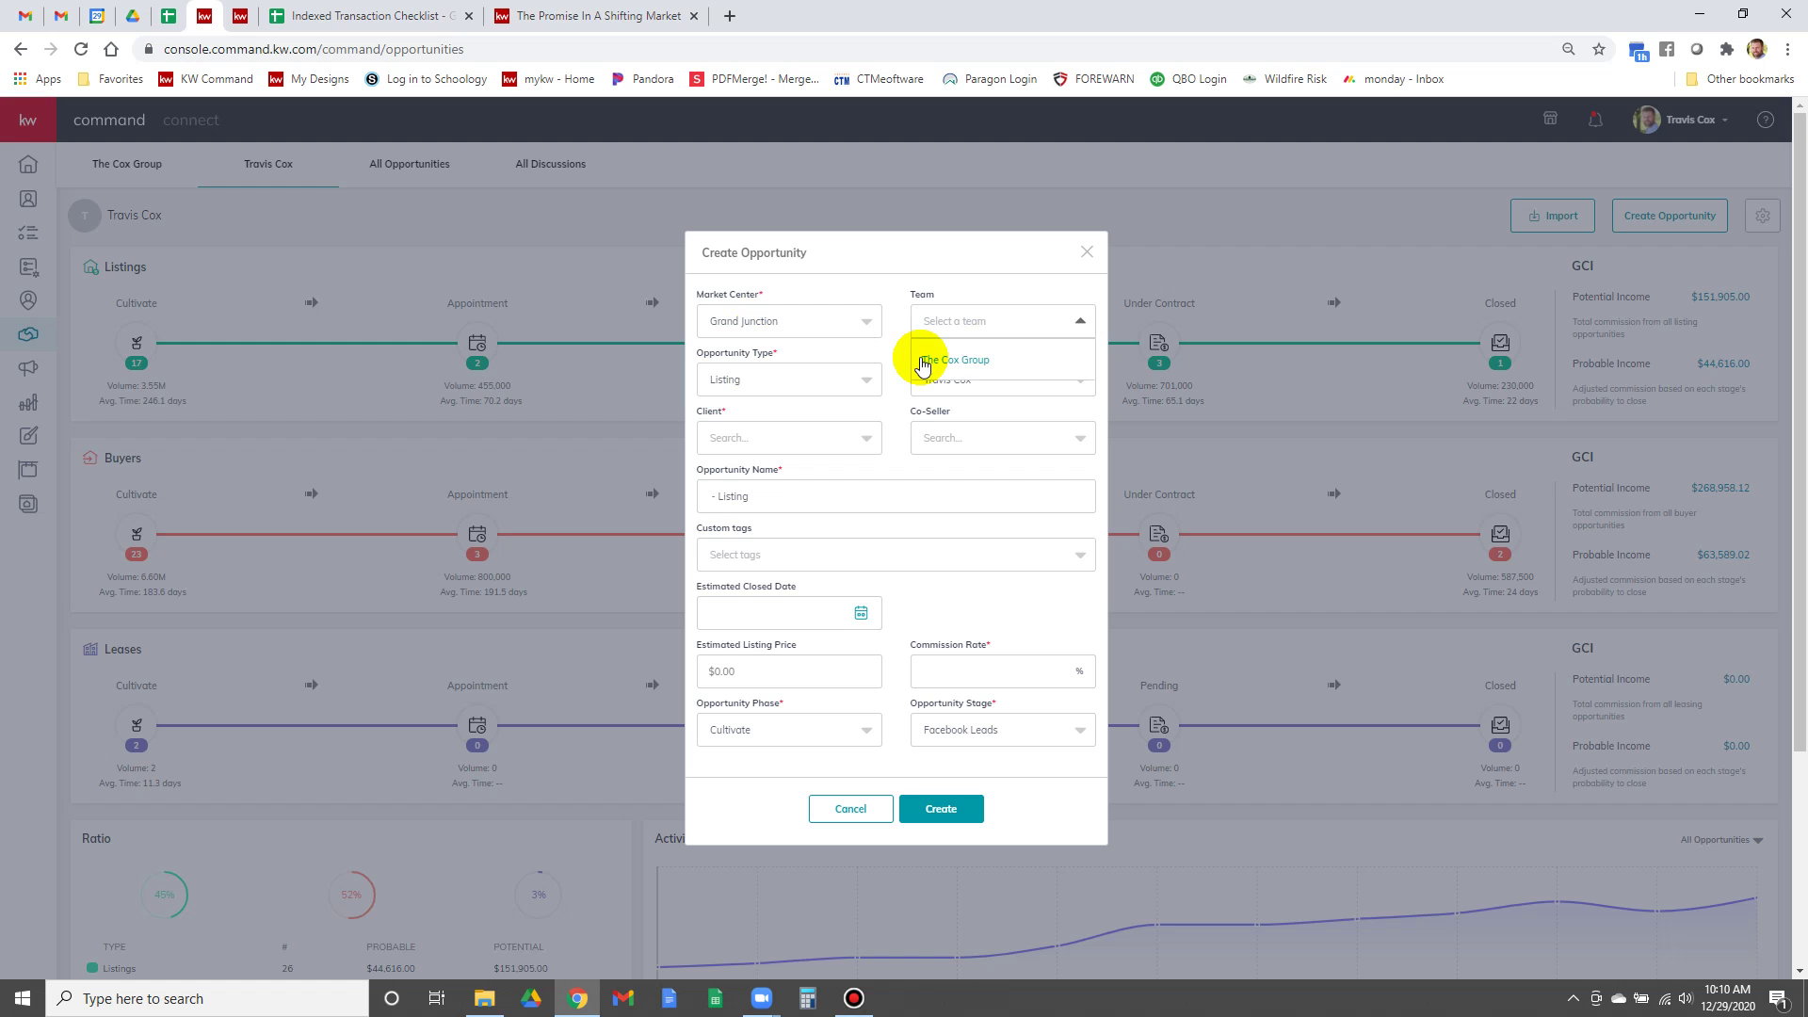
left_click(973, 287)
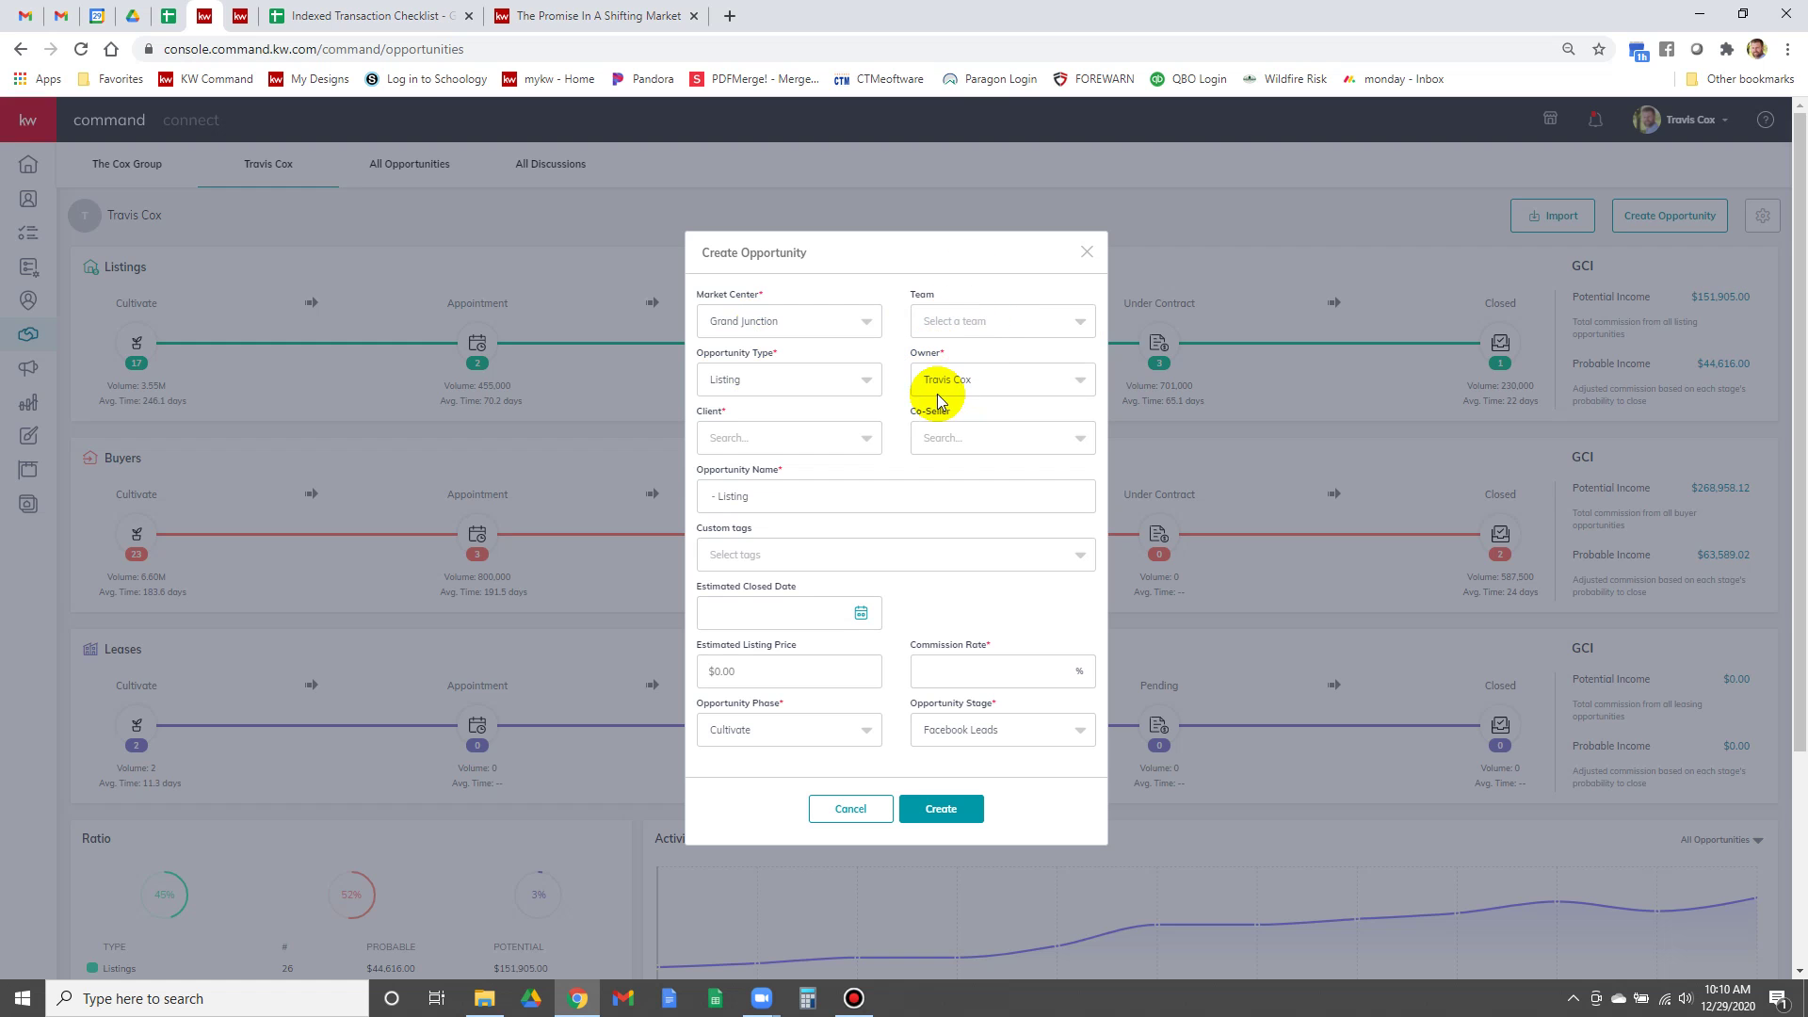
left_click(740, 444)
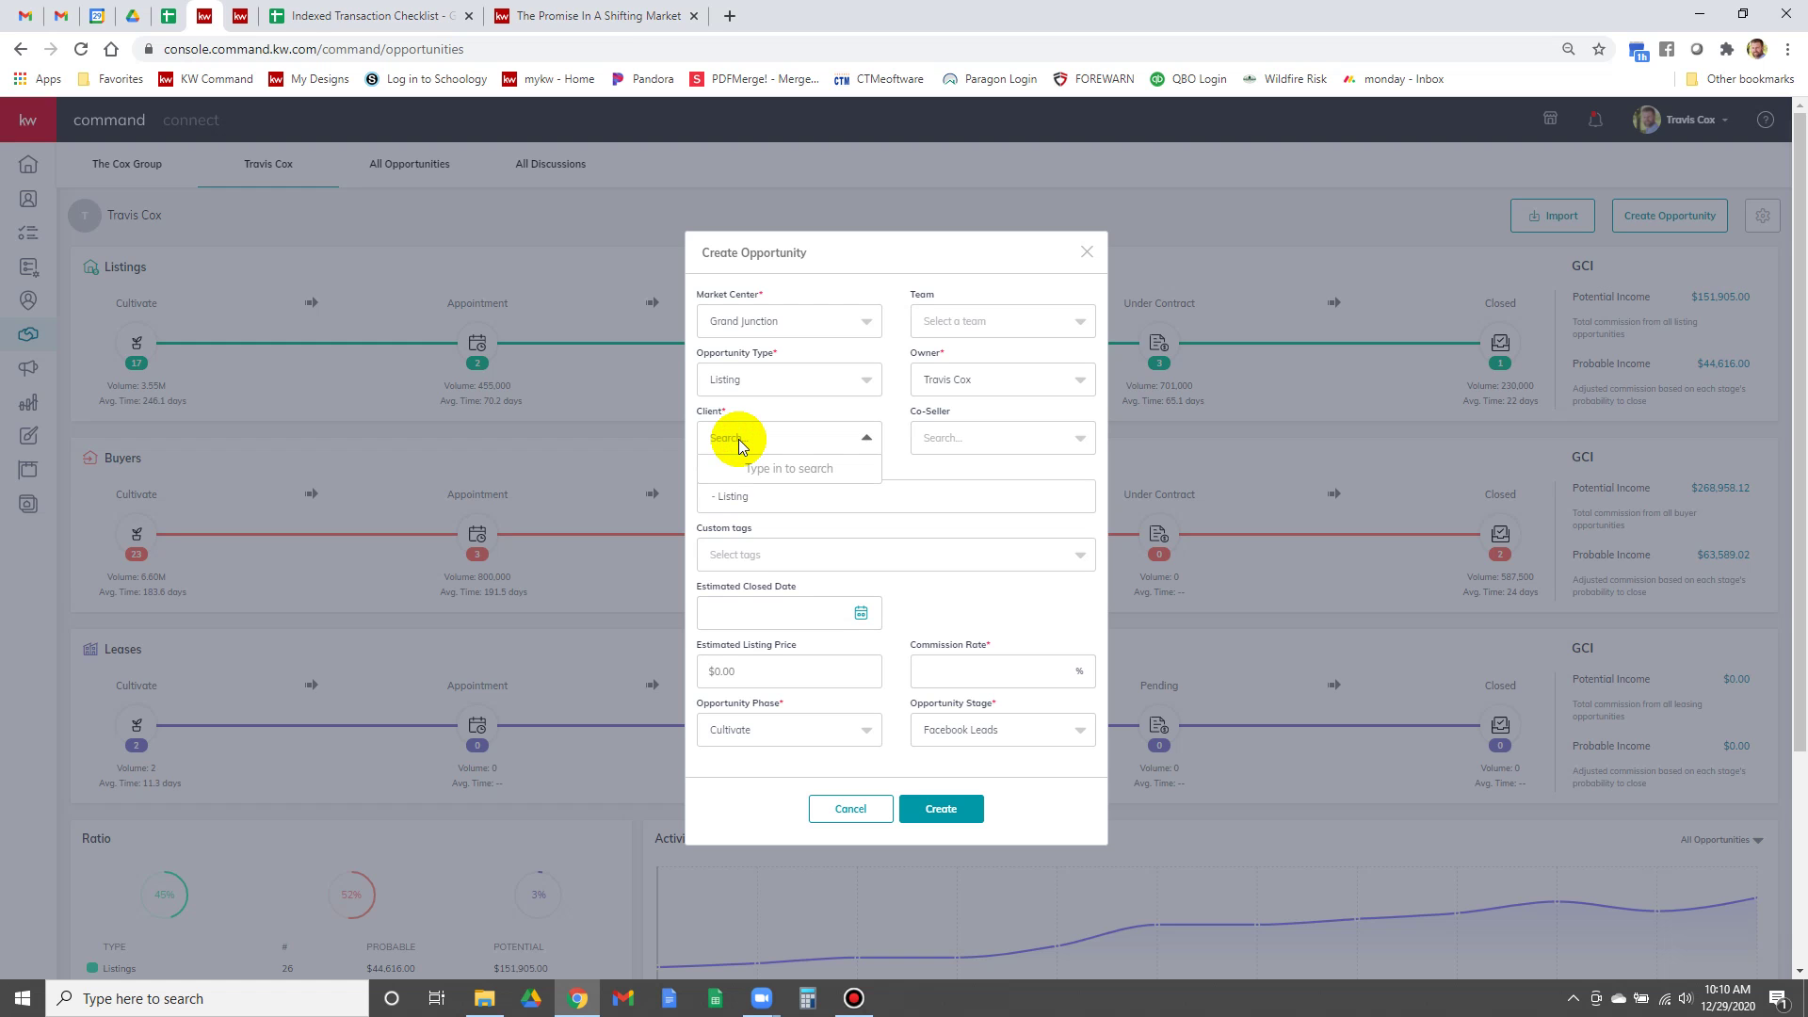
type("elliott")
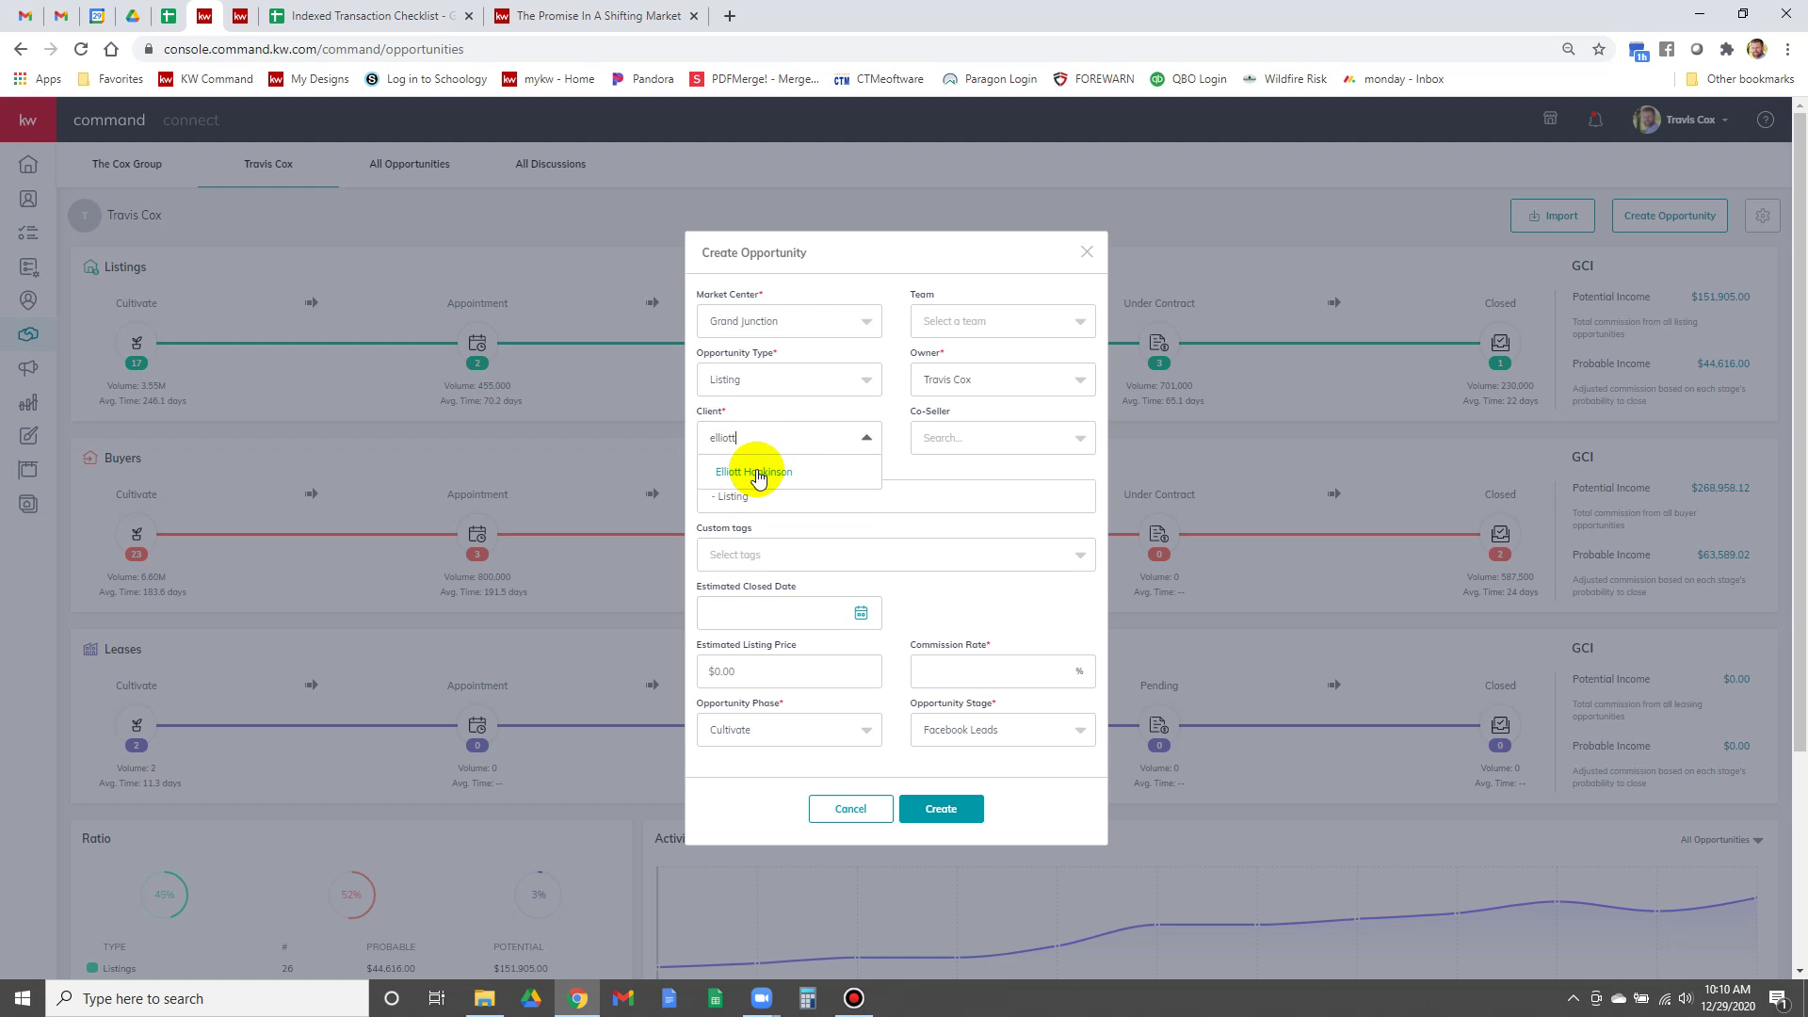
left_click(758, 473)
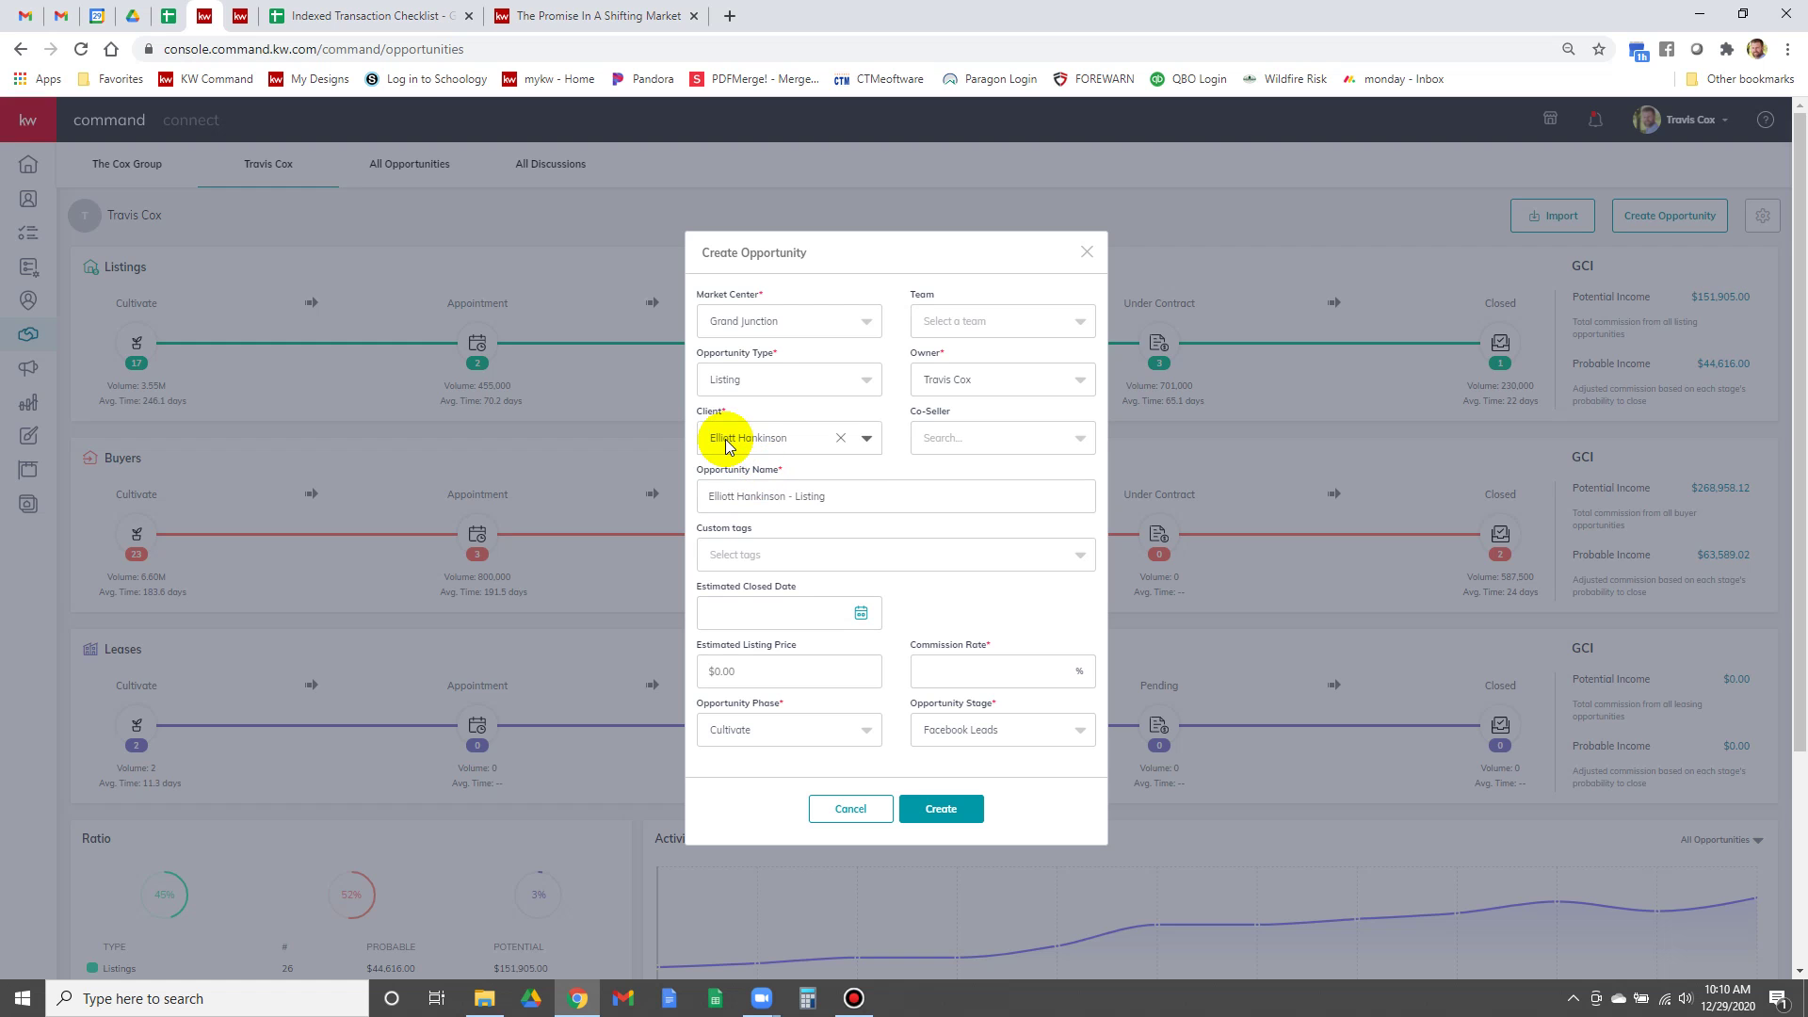
left_click(767, 378)
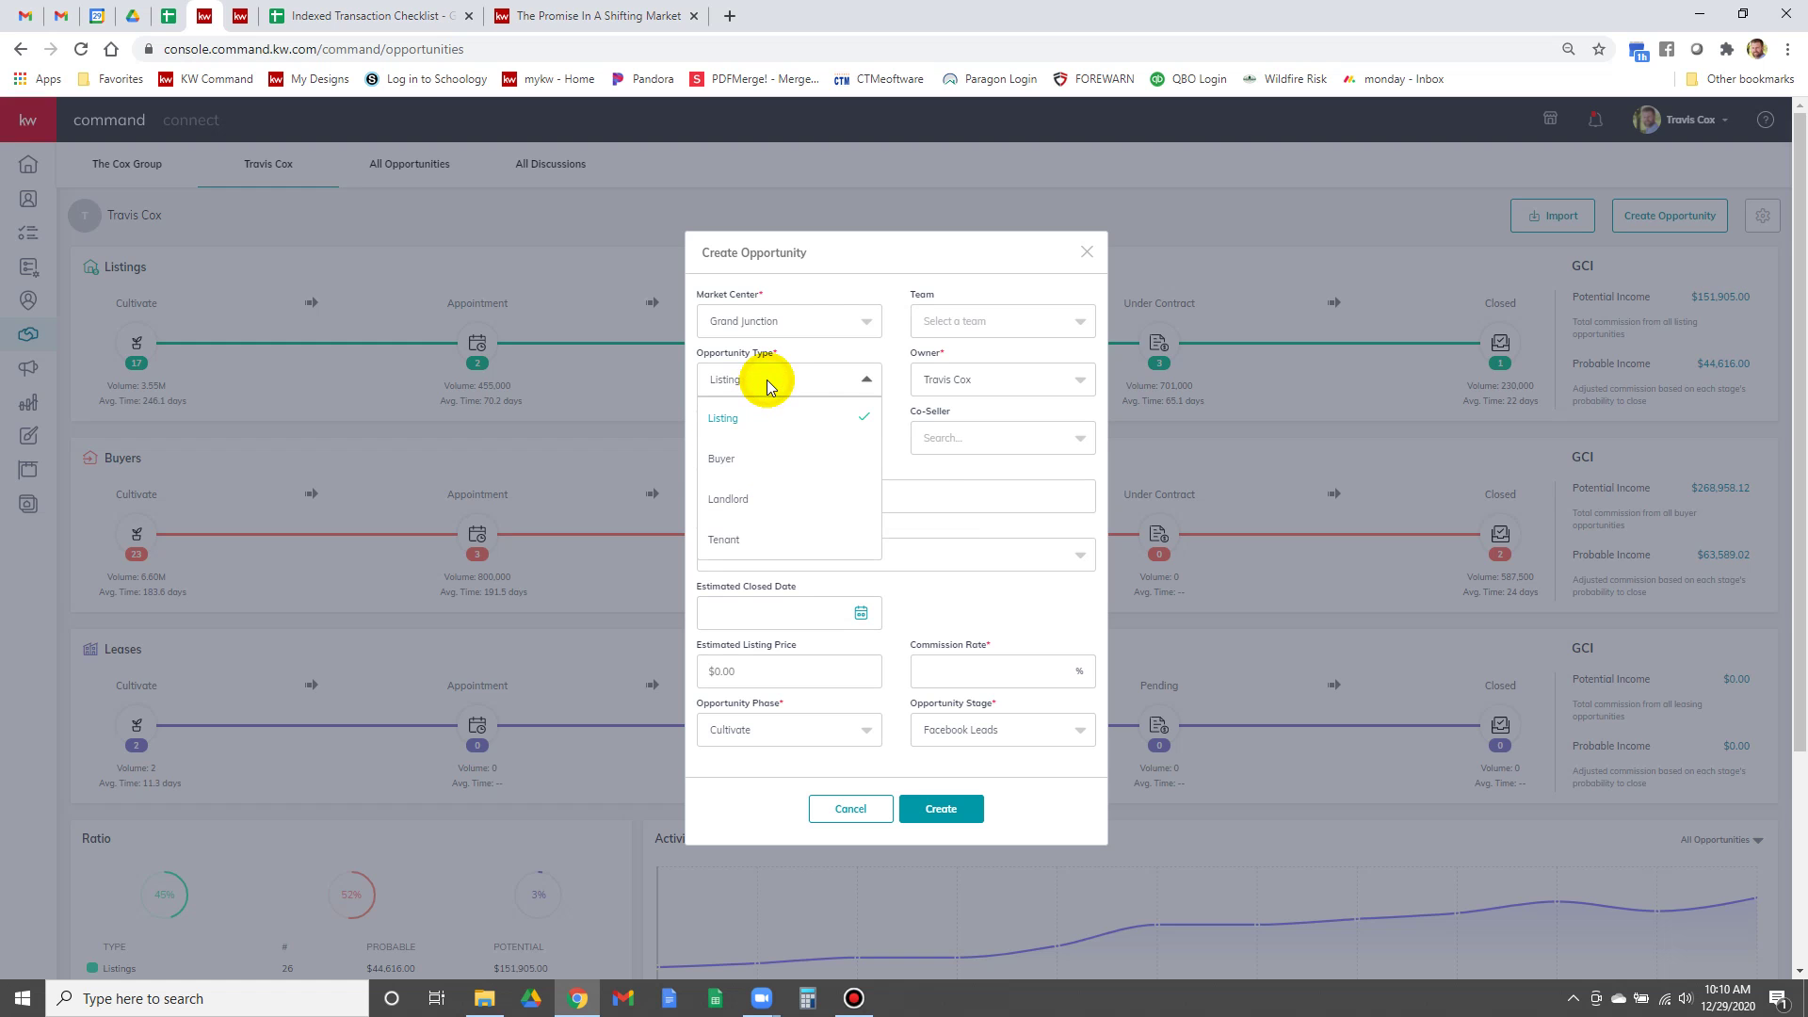
Set the opportunity type to Buyer and add the client's related contact as co-buyer
left_click(719, 460)
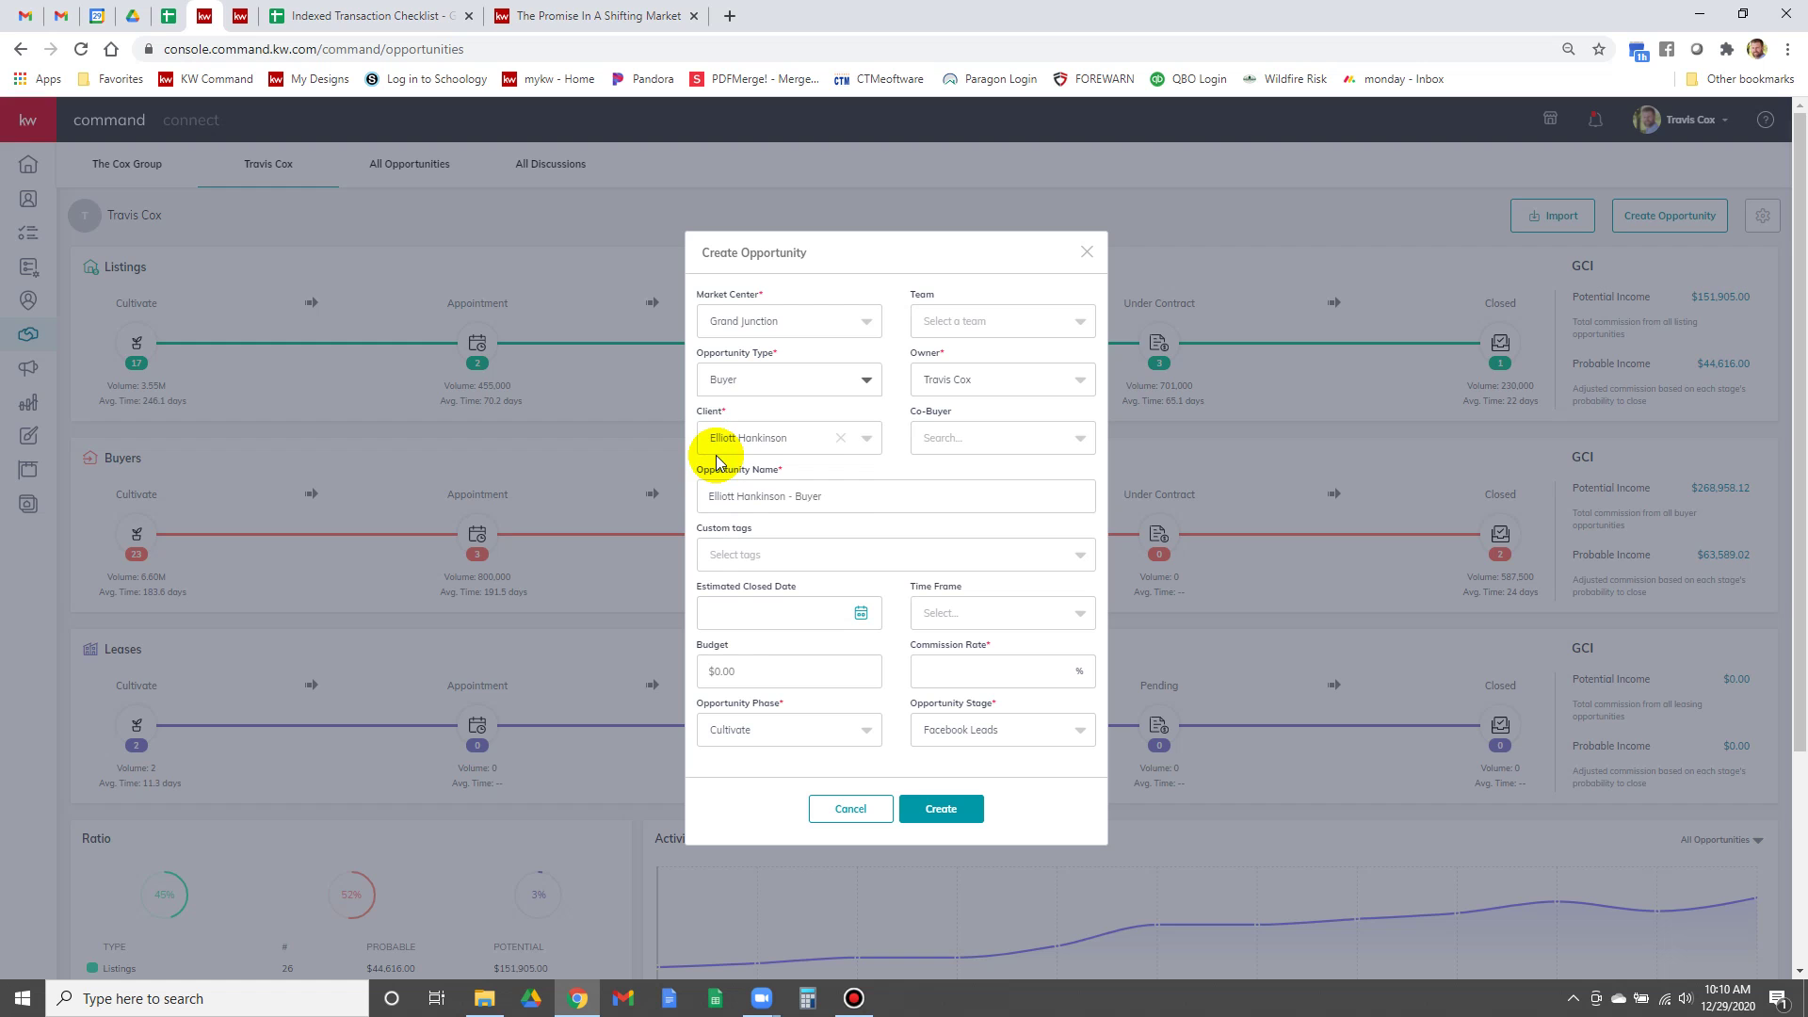
left_click(796, 381)
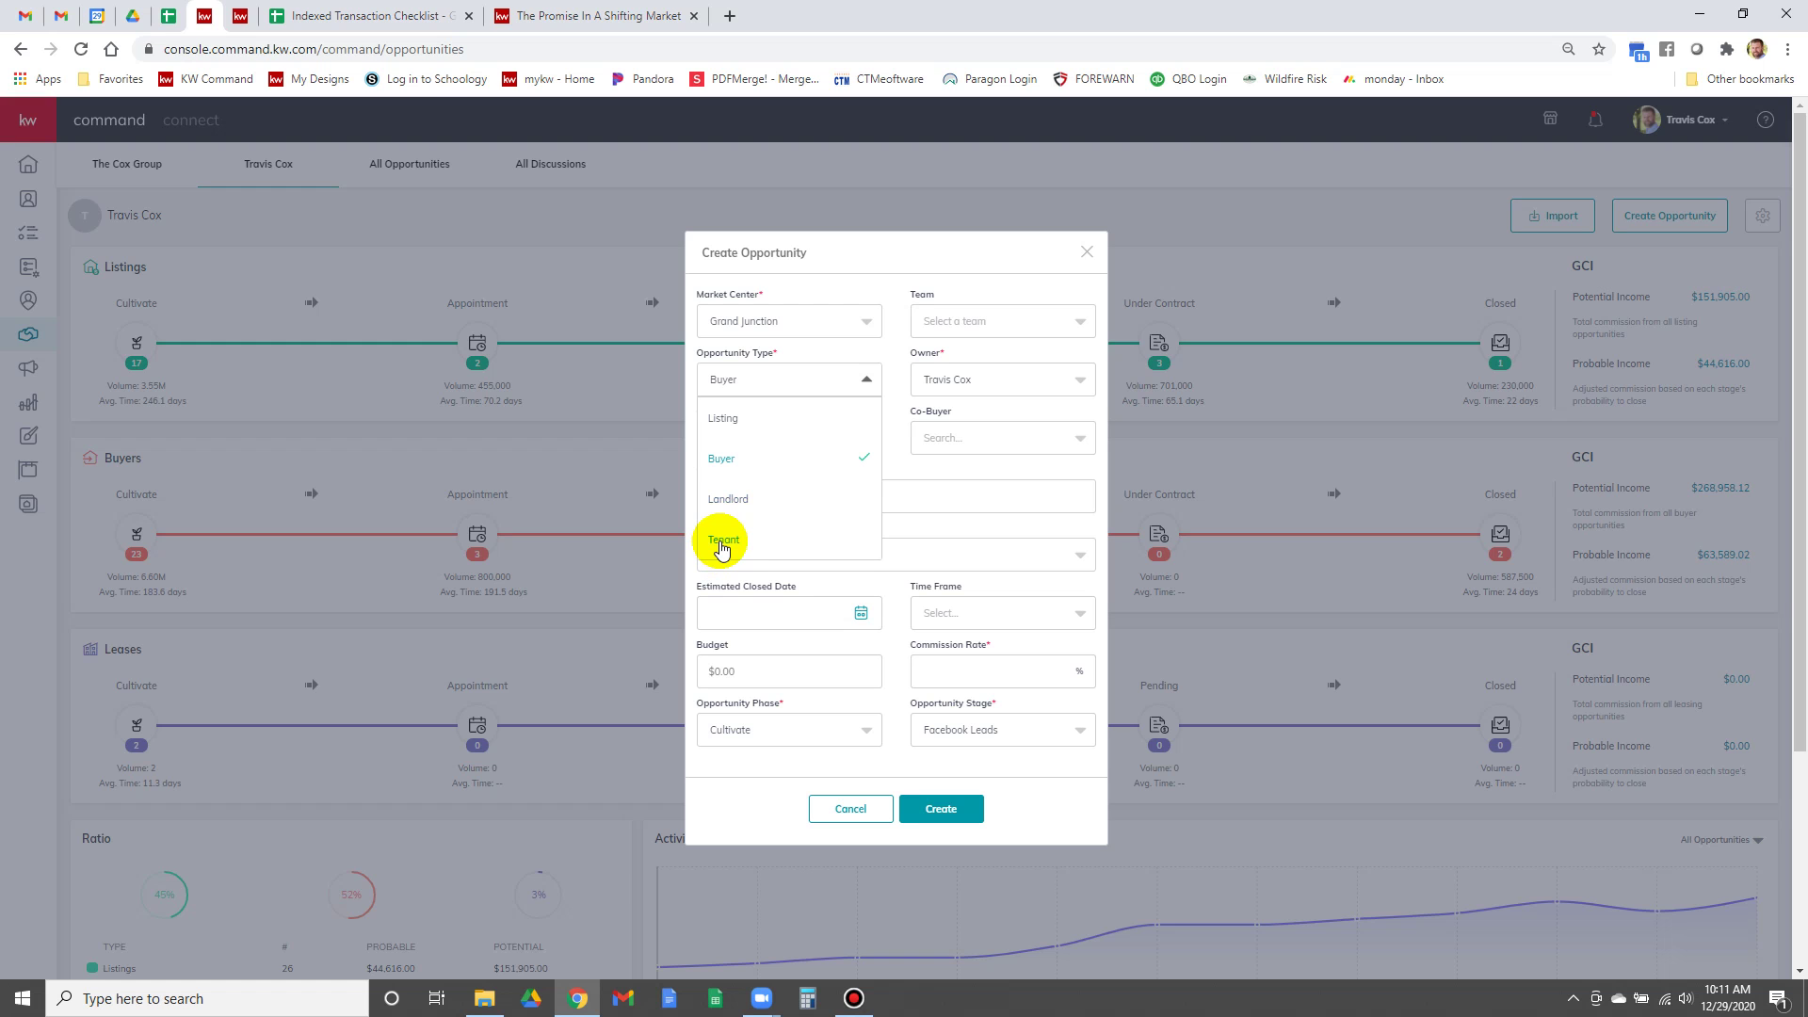
left_click(944, 463)
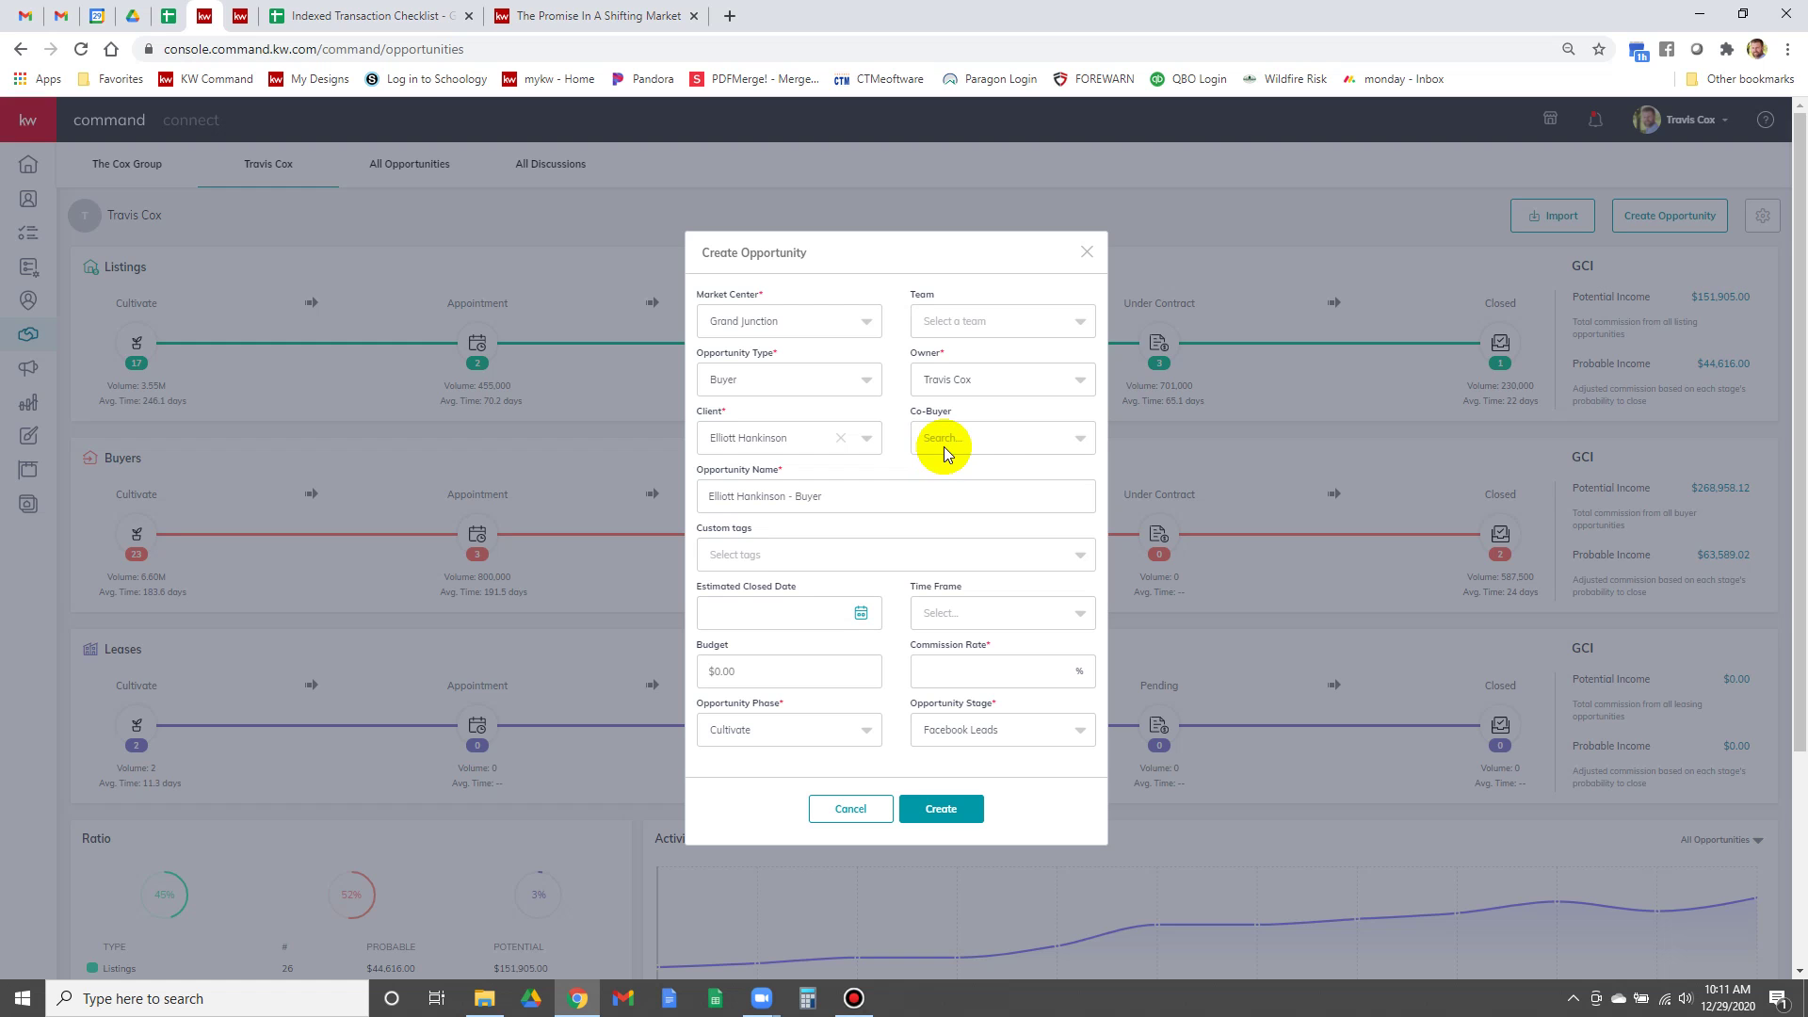
left_click(953, 437)
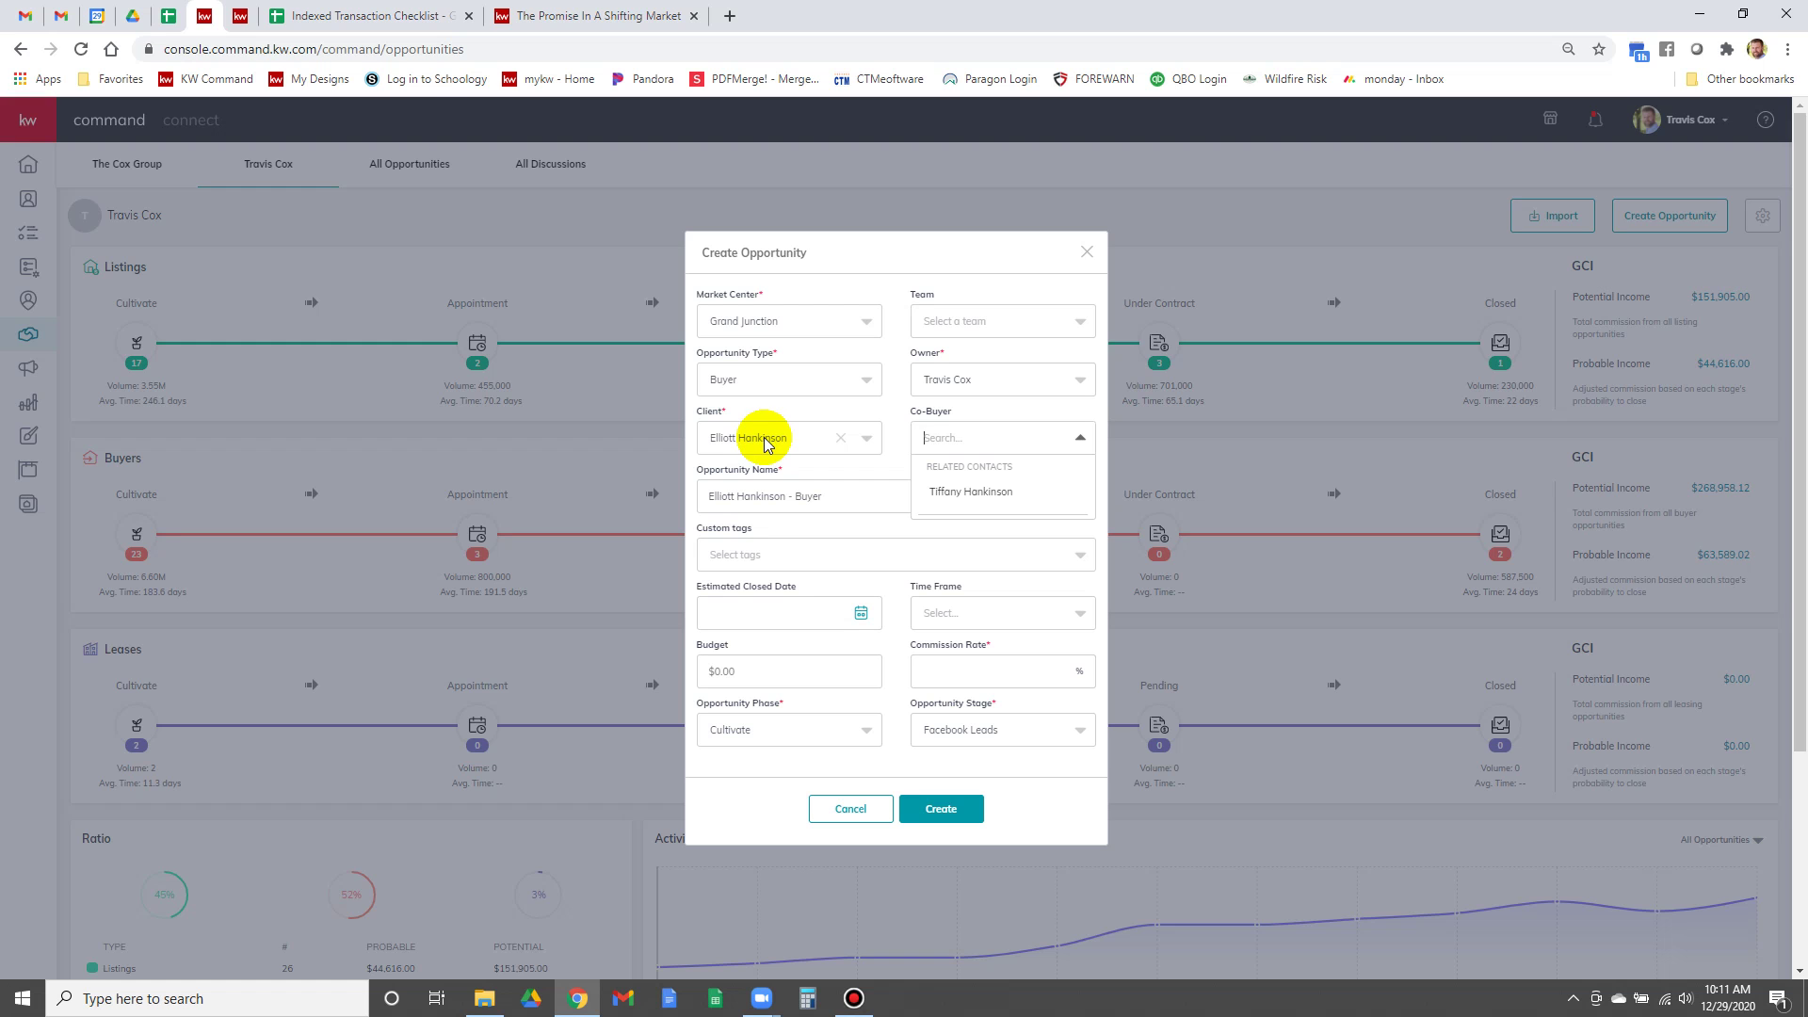
left_click(975, 493)
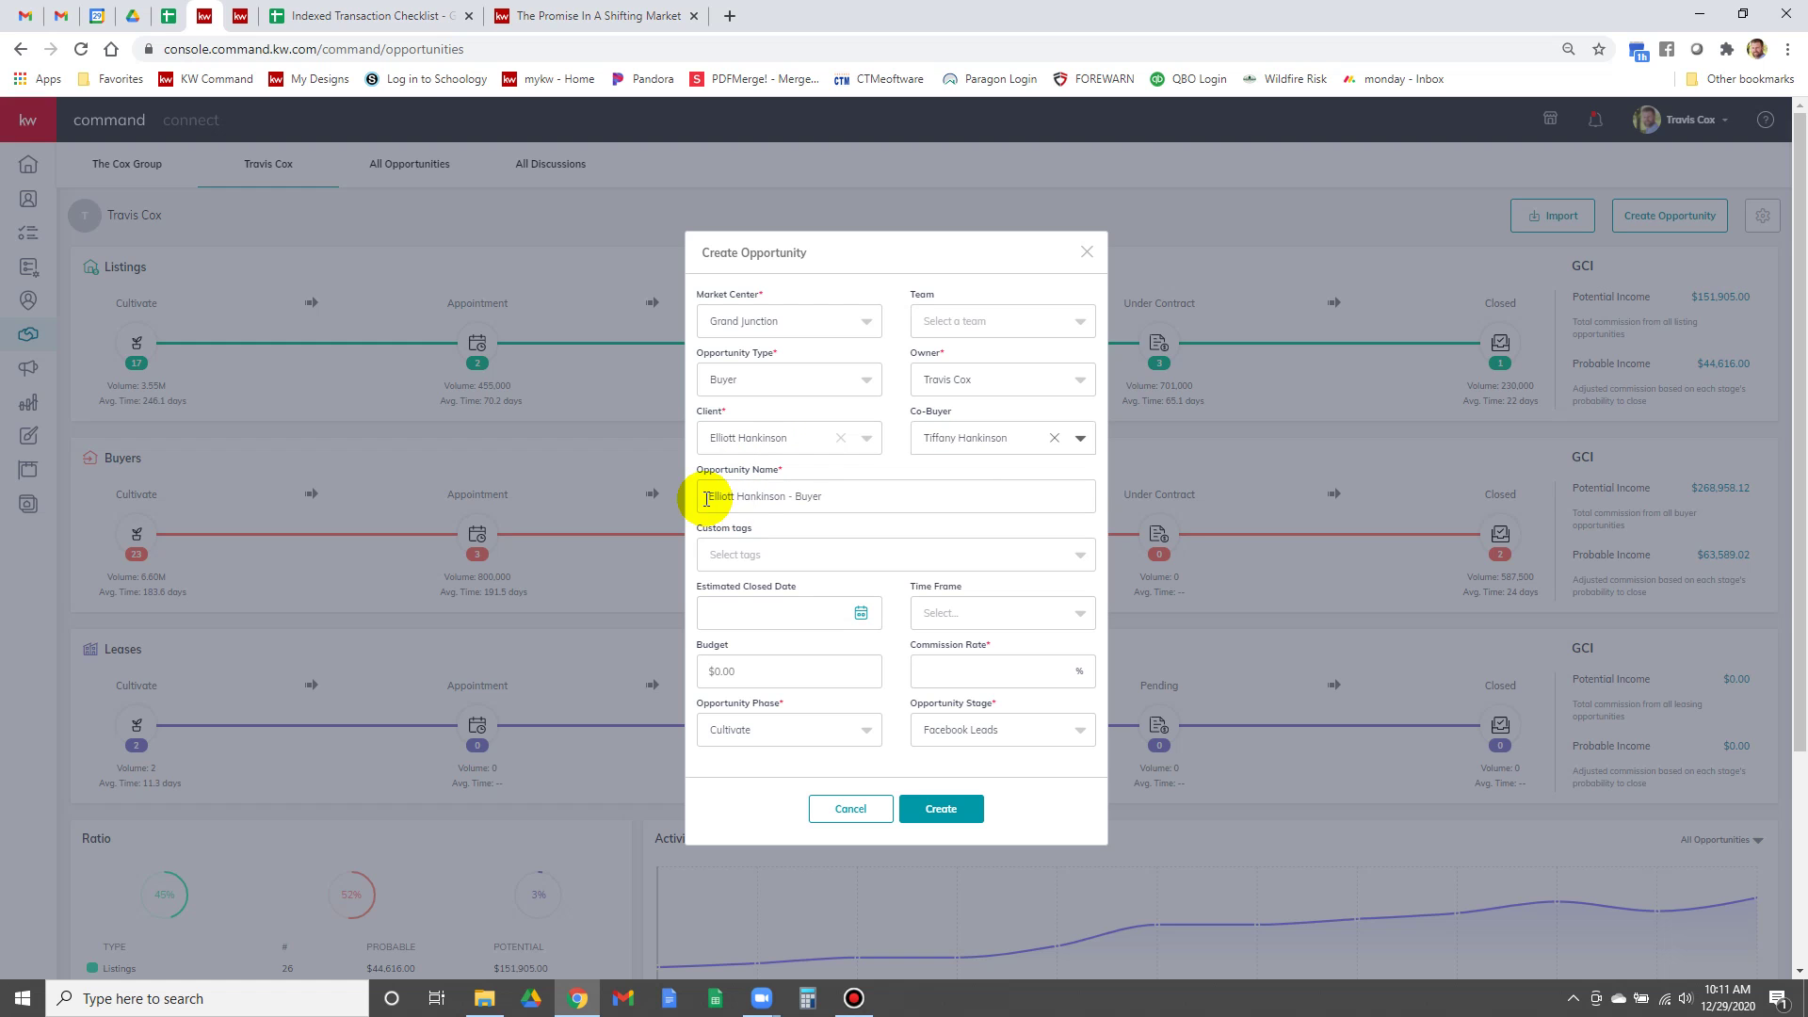
Delete the client's first name so the opportunity name reads surname followed by Buyer
left_click_drag(737, 494, 670, 489)
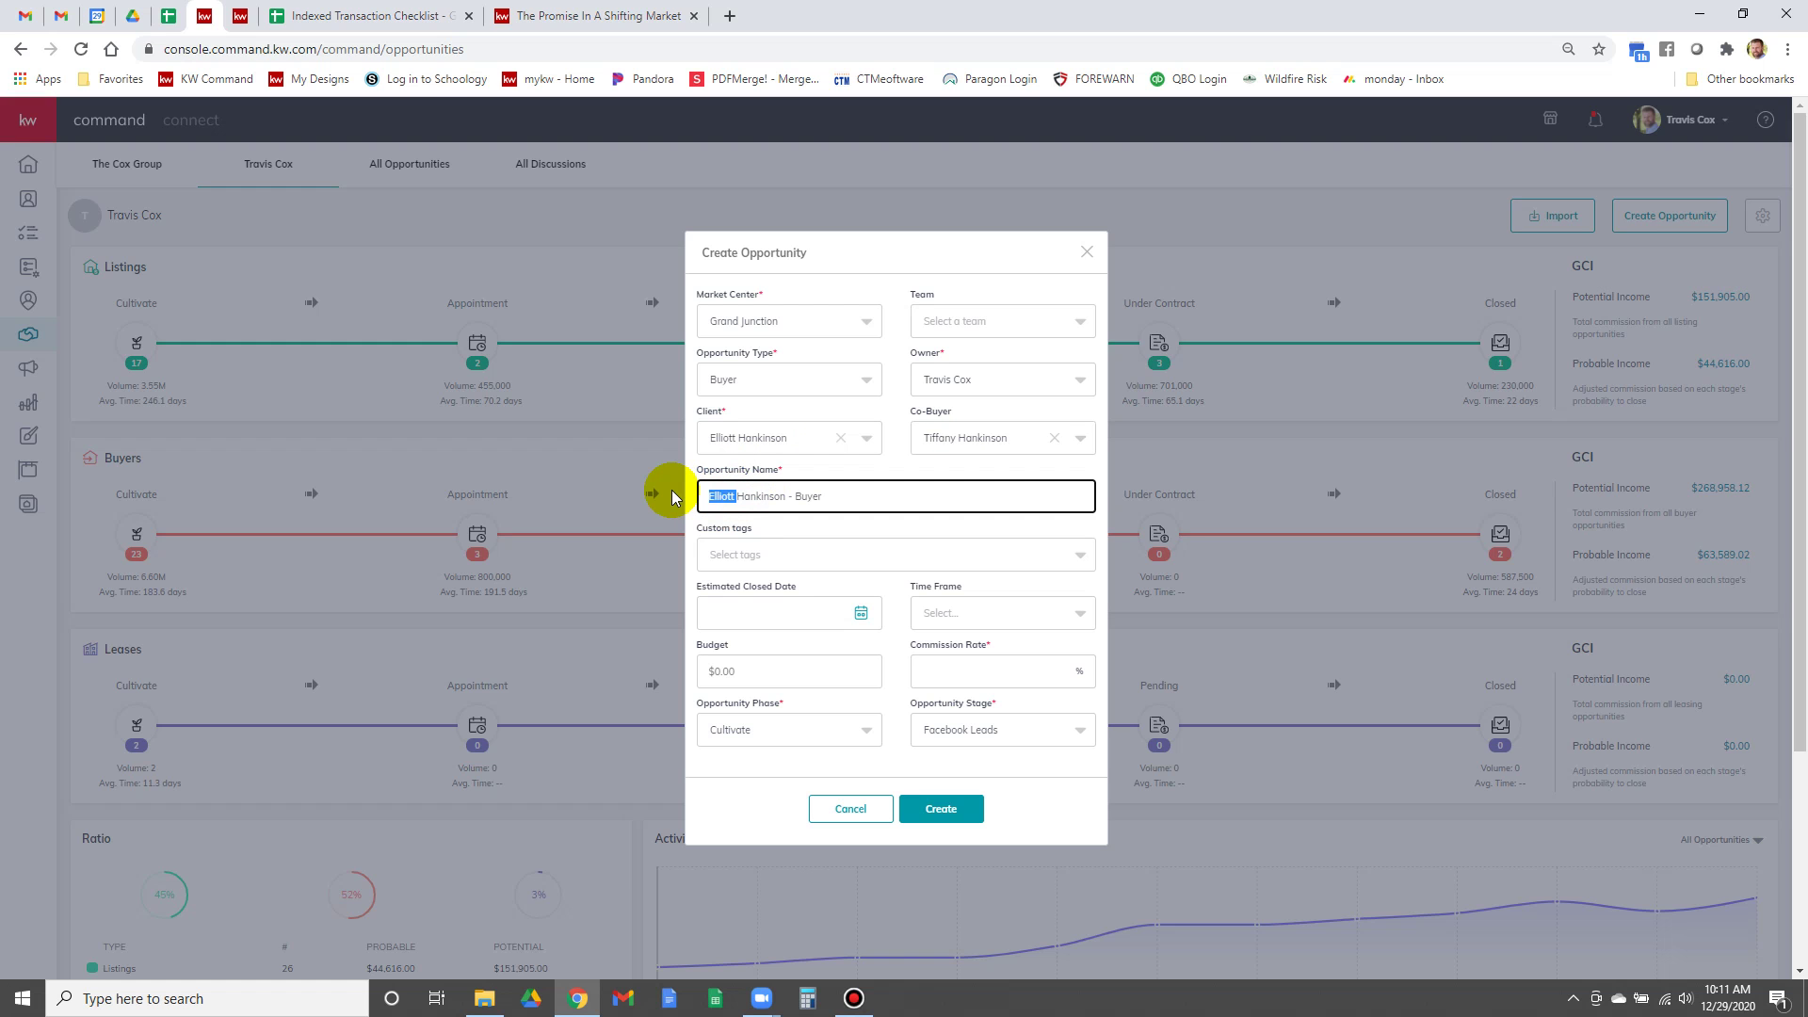
key("BackSpace")
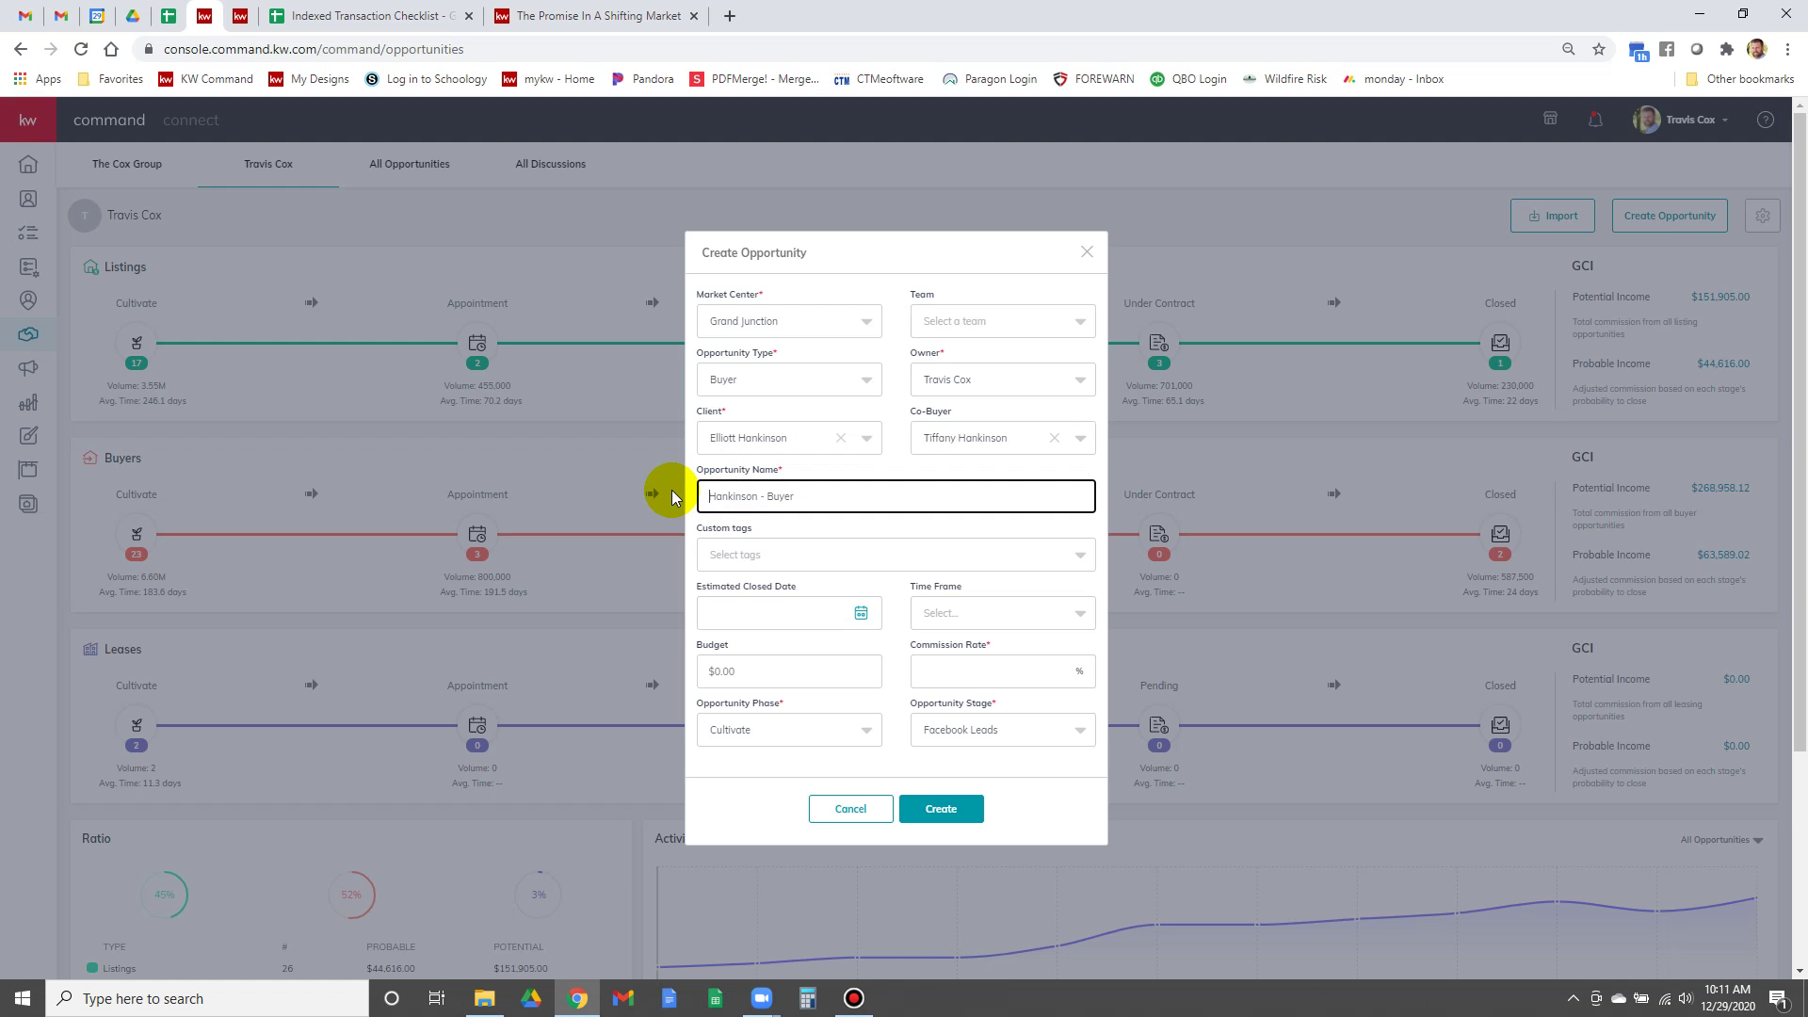
left_click(794, 498)
left_click(873, 467)
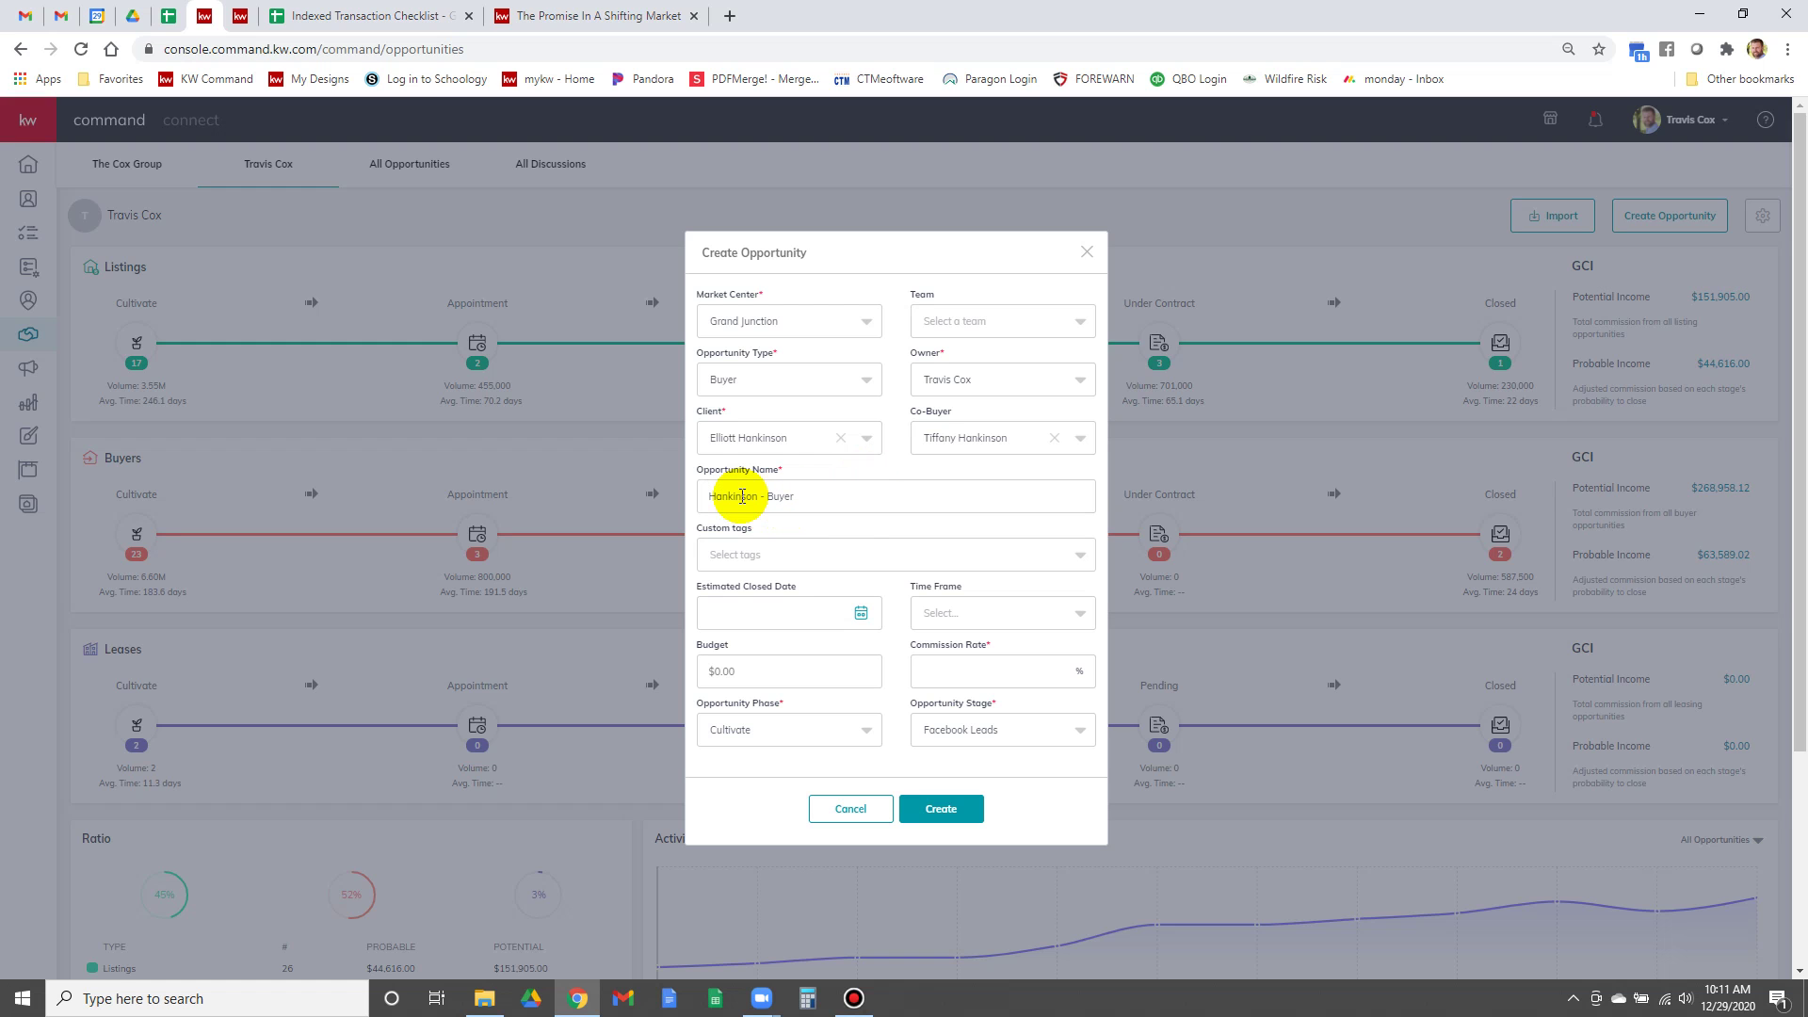
left_click_drag(708, 498, 758, 496)
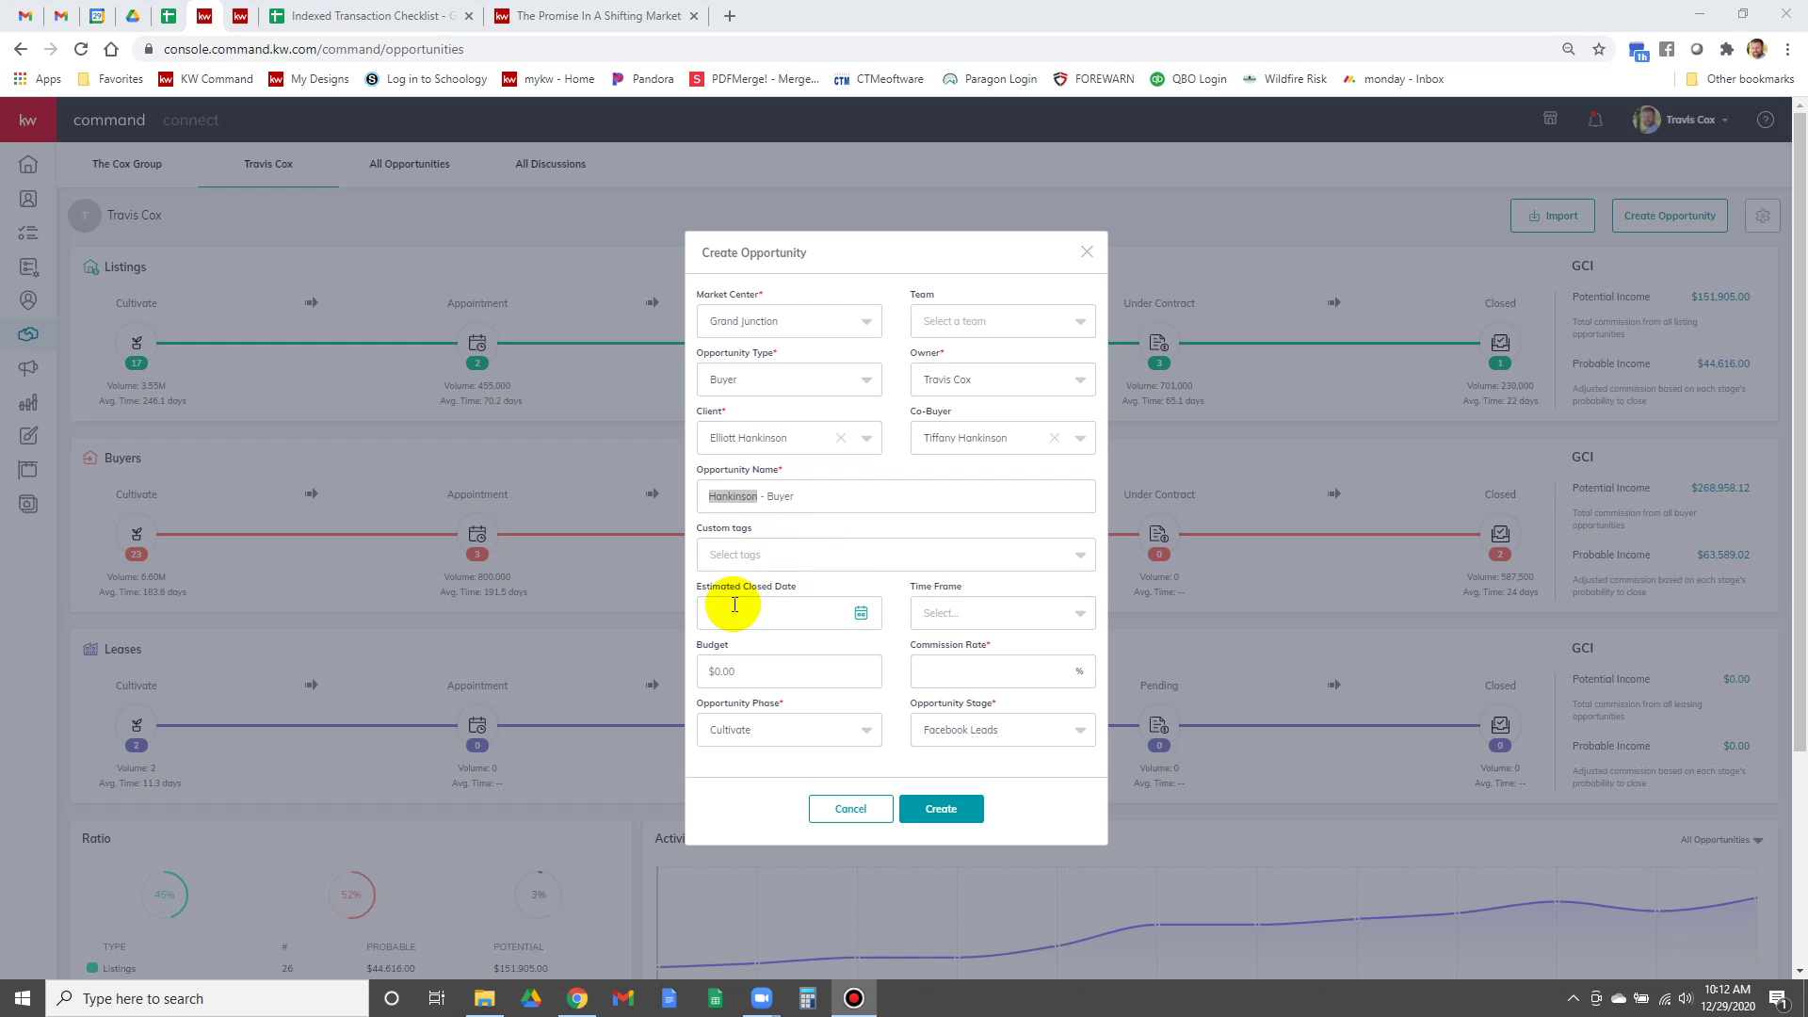
left_click(789, 614)
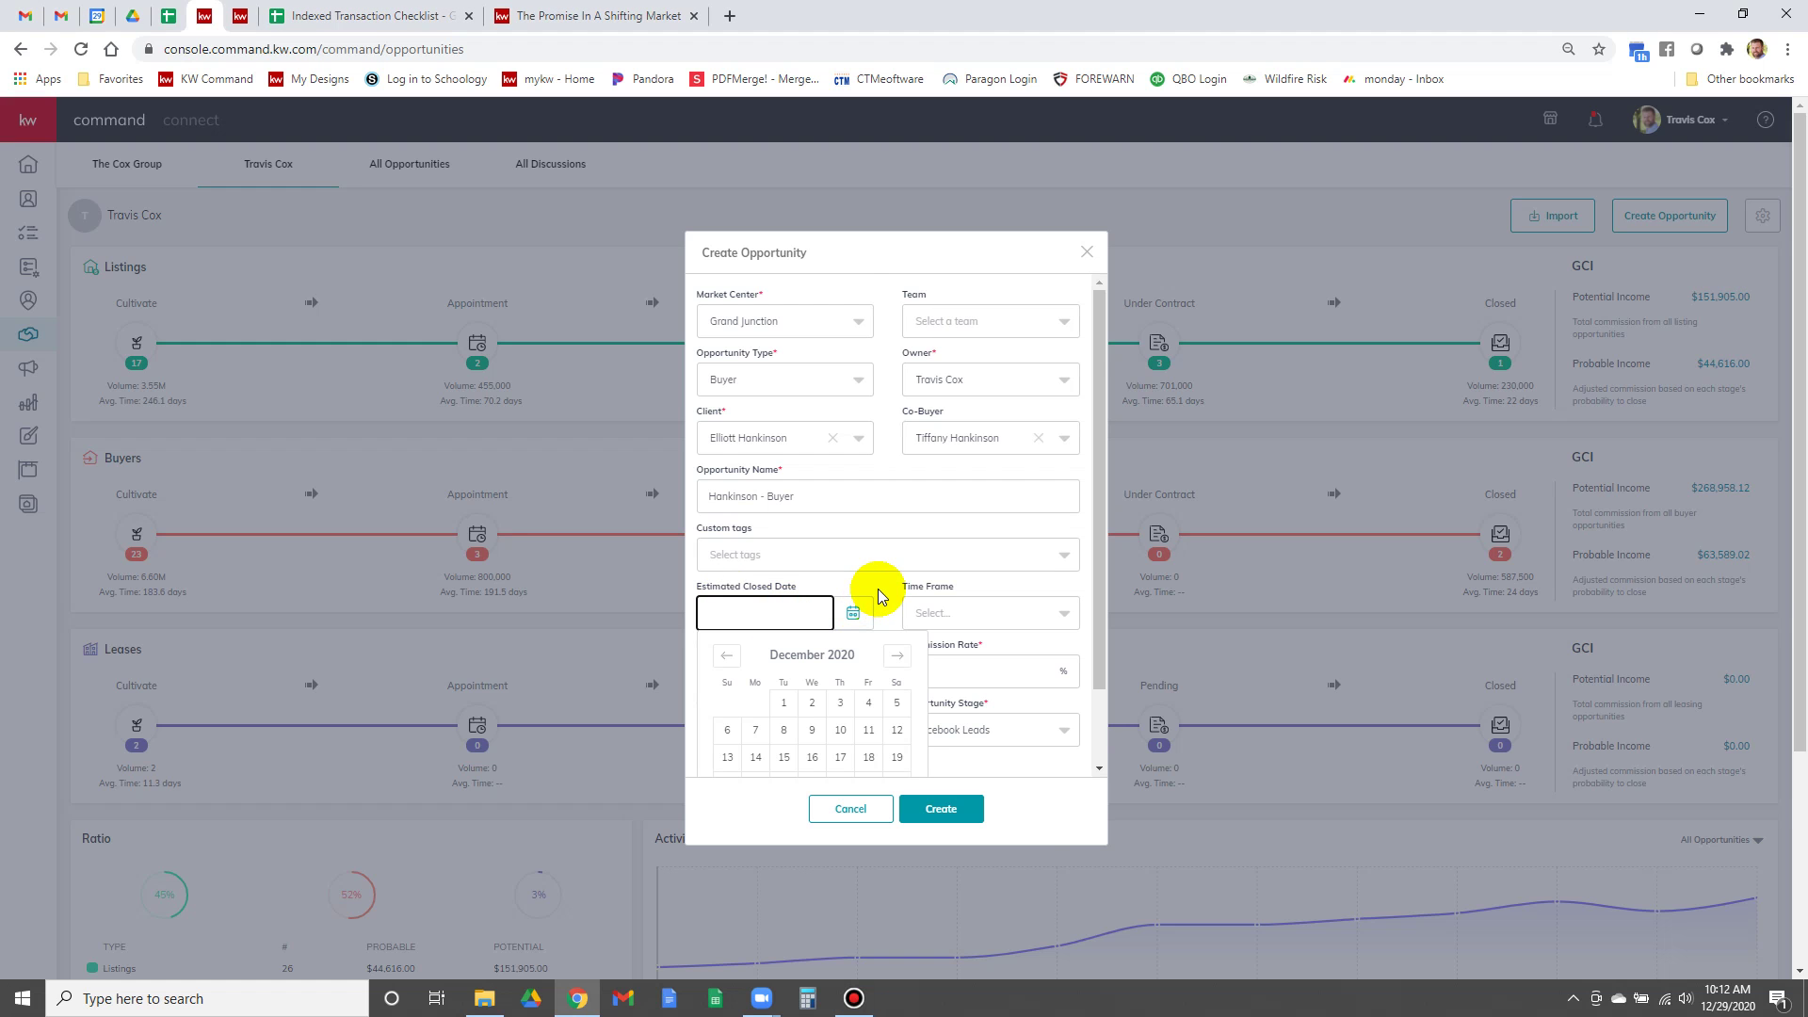
Choose 3 months as the time frame, leaving the estimated closed date blank
scroll(880, 593, "down", 2)
left_click(882, 520)
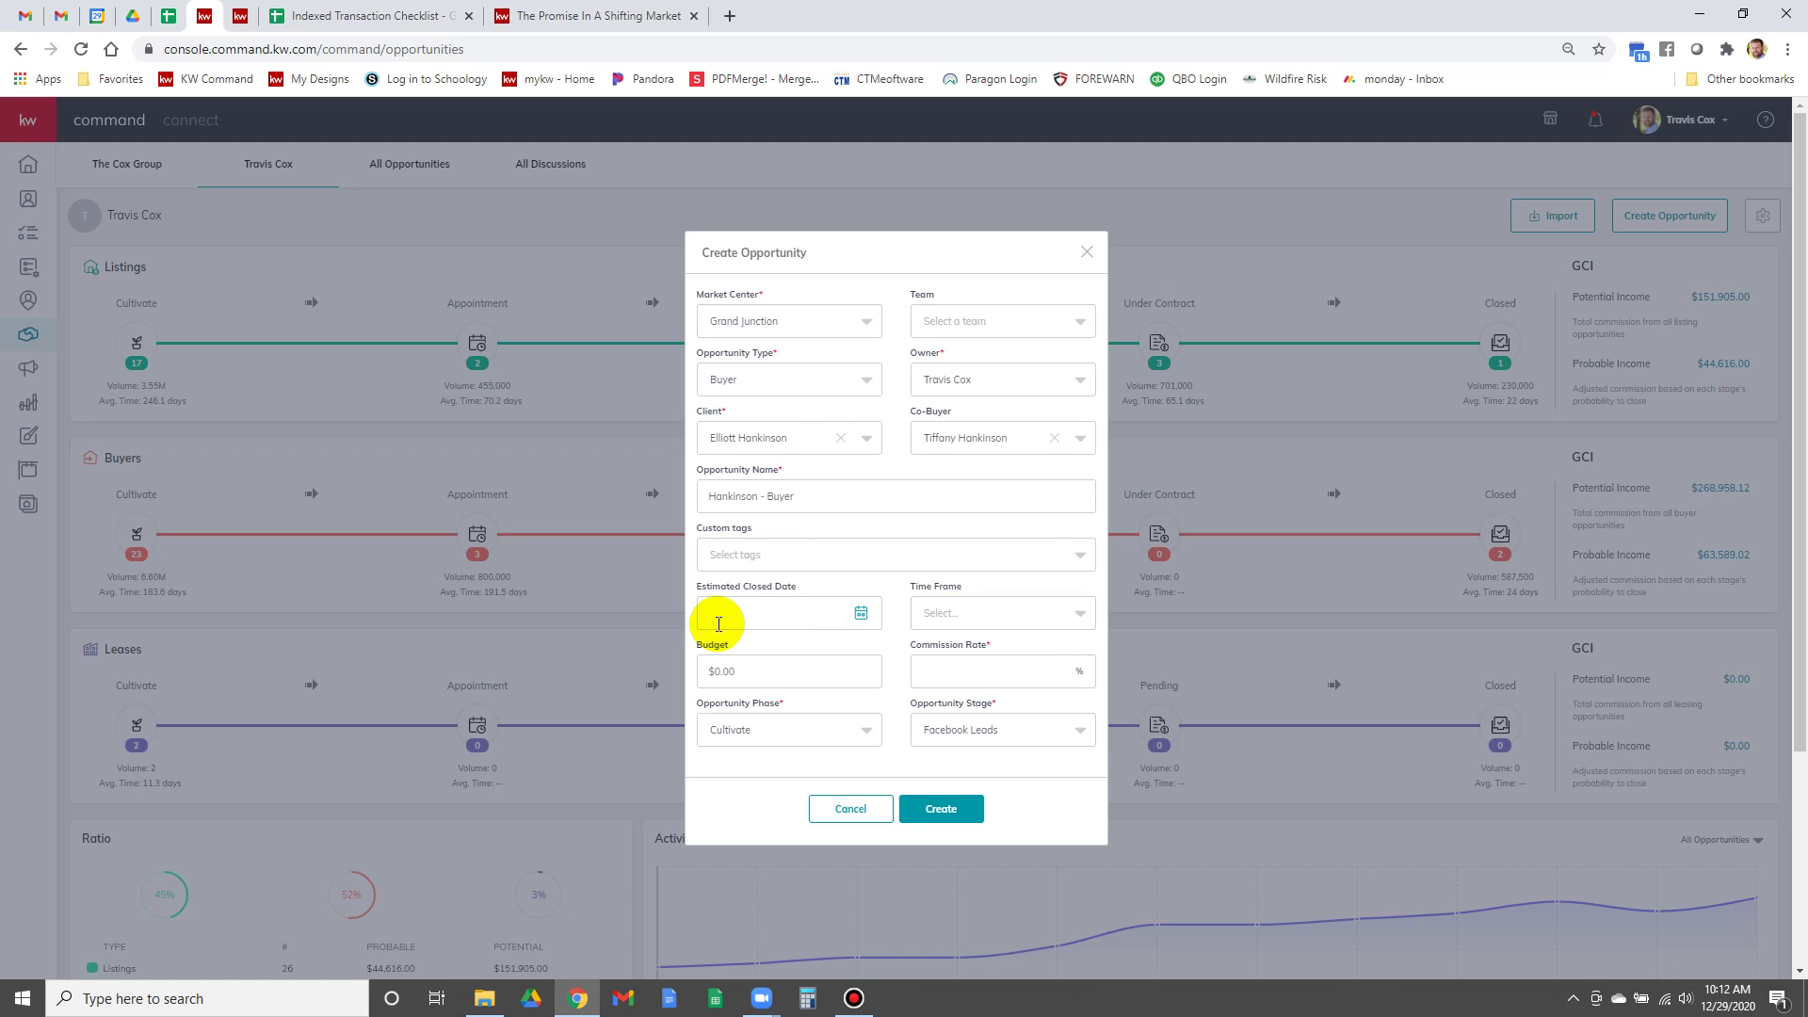
left_click(927, 613)
scroll(956, 662, "down", 1)
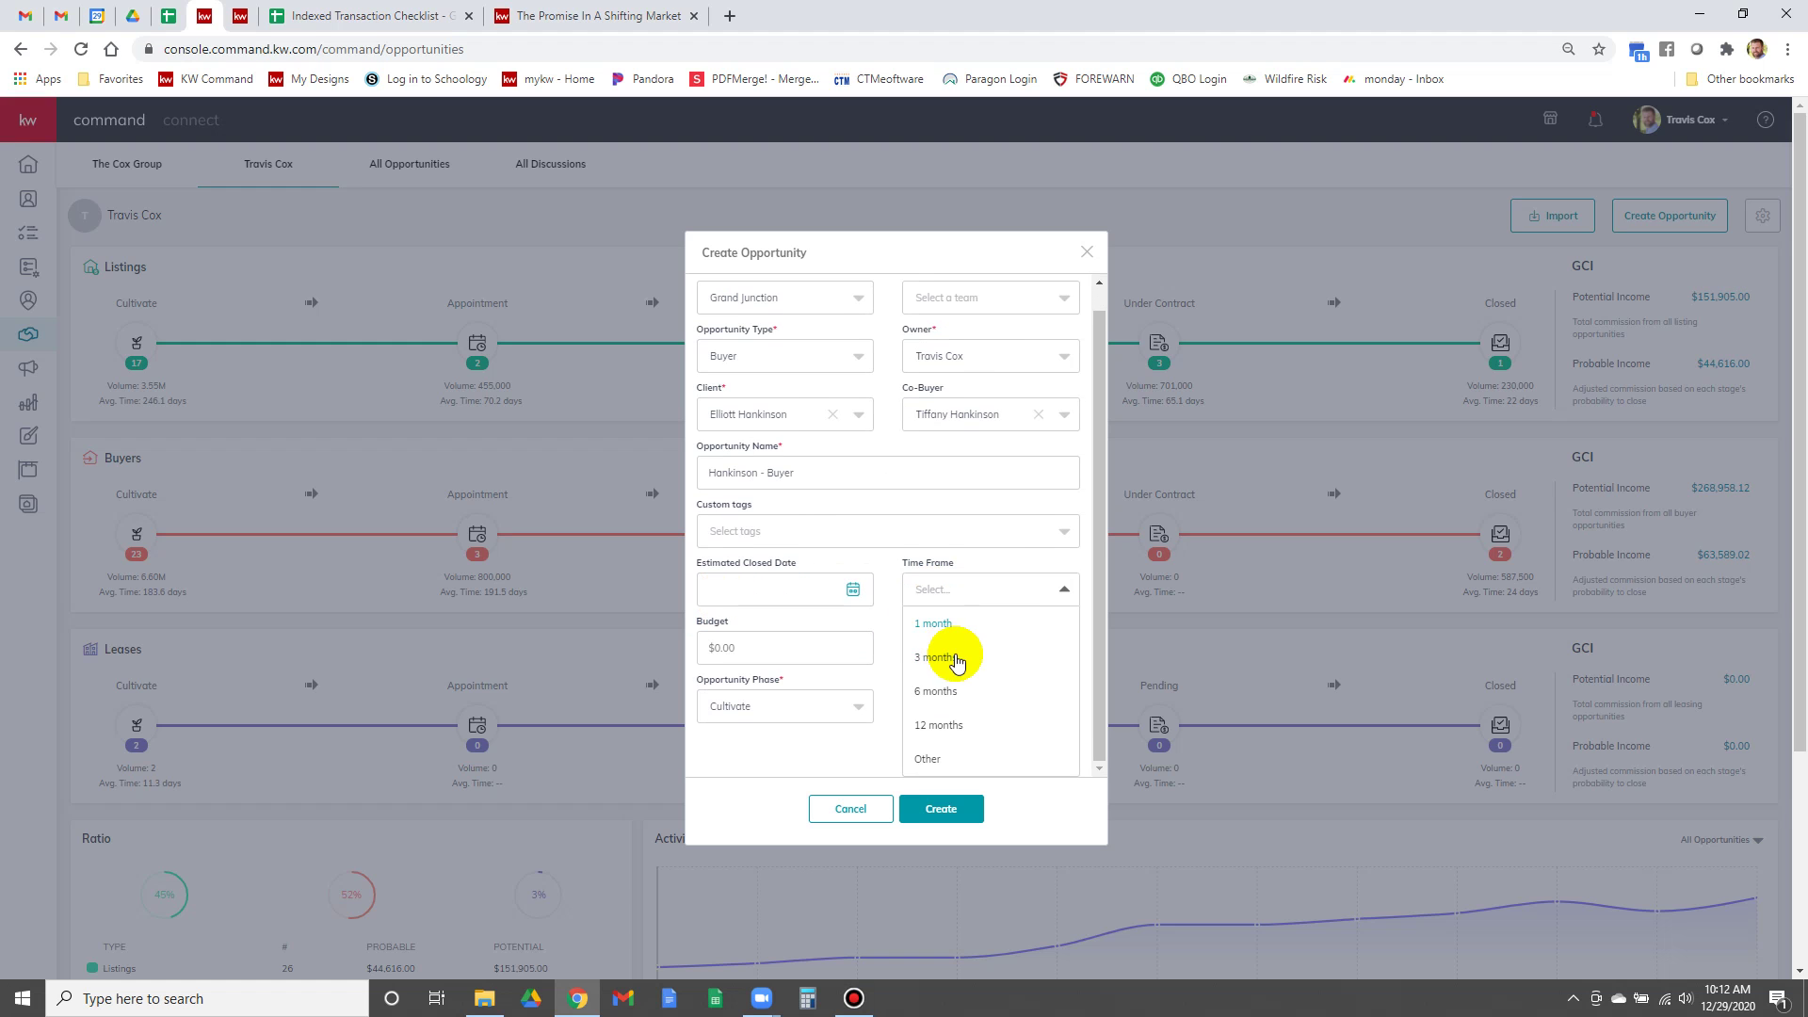
left_click(953, 658)
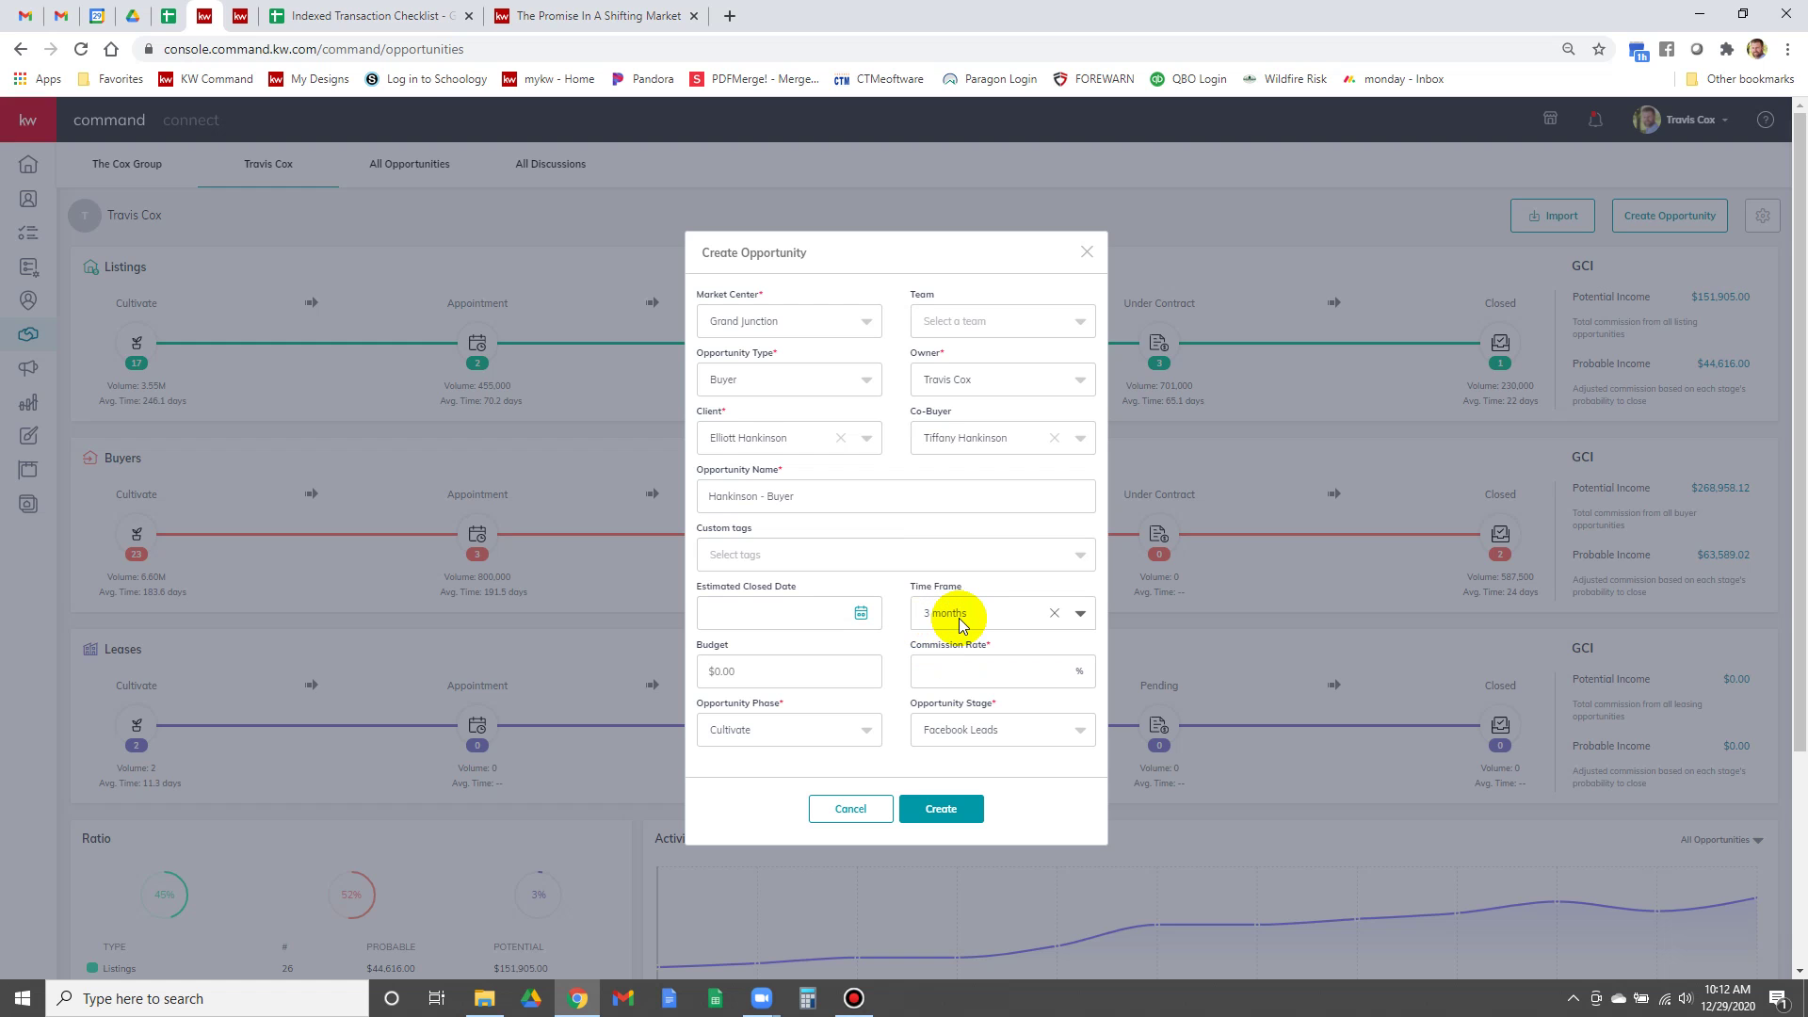
scroll(892, 629, "down", 1)
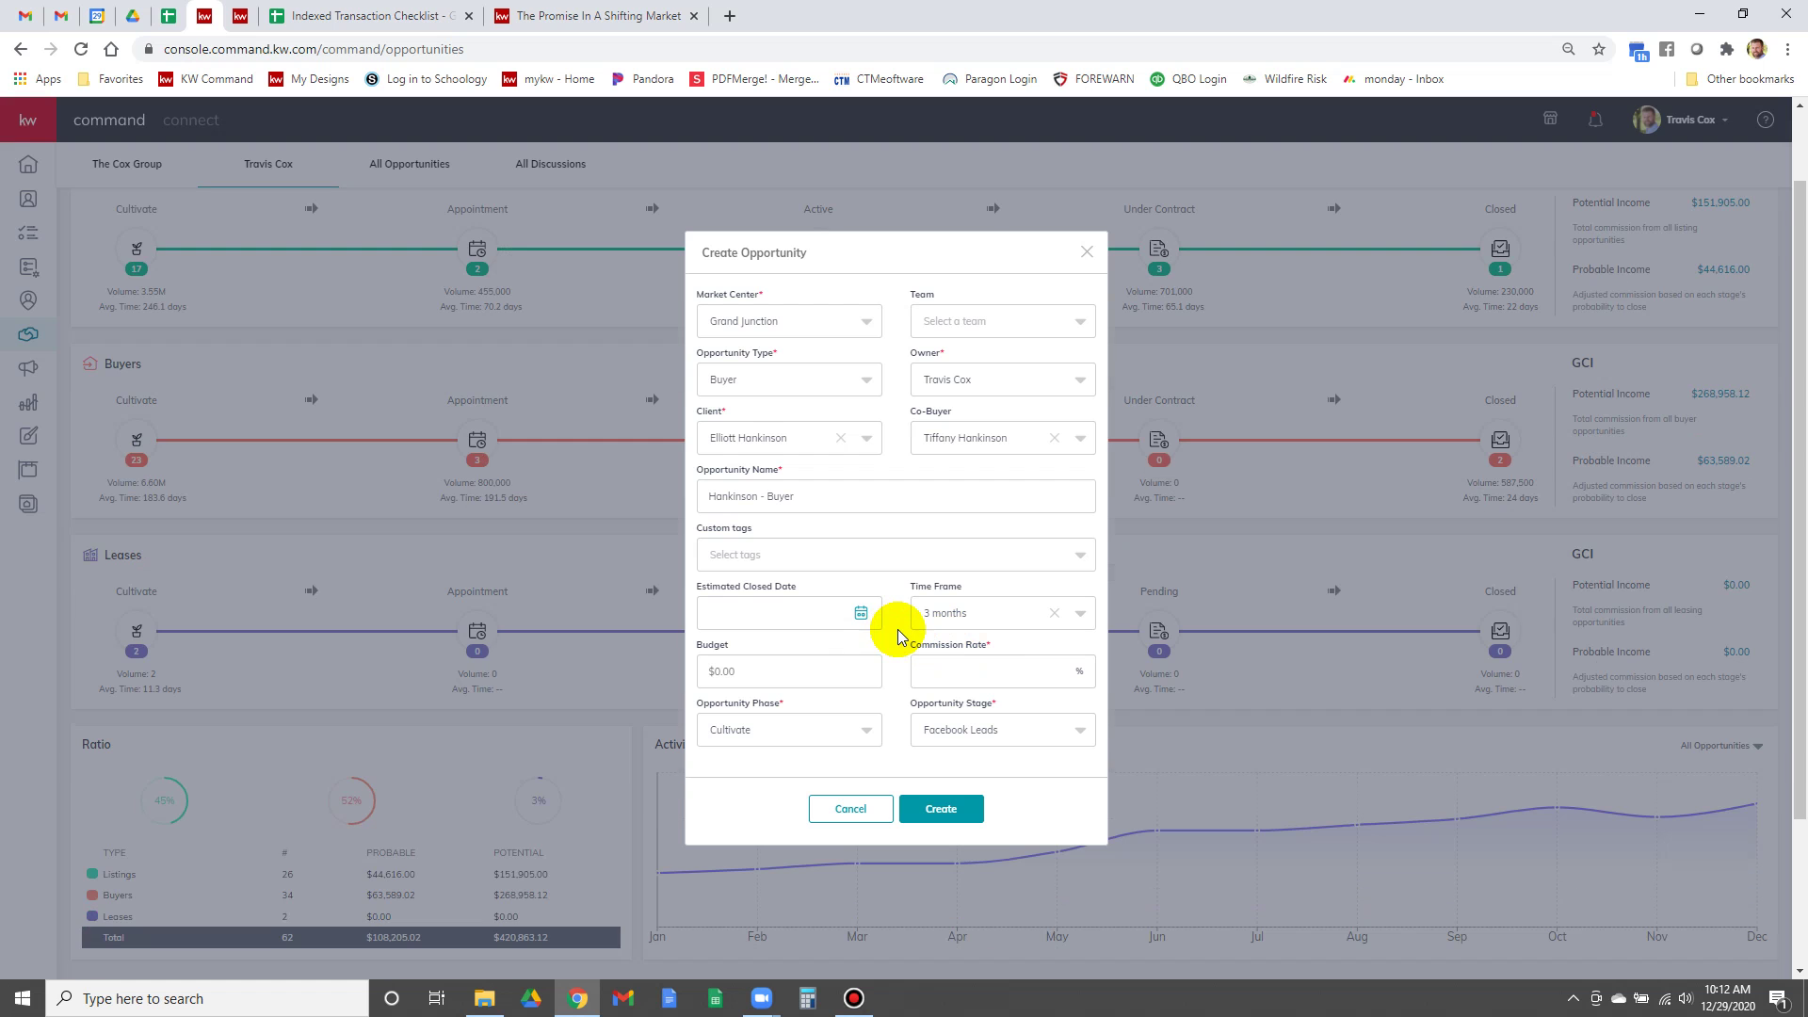
Enter a budget of 540,000 and a commission rate of 2.5
left_click(827, 673)
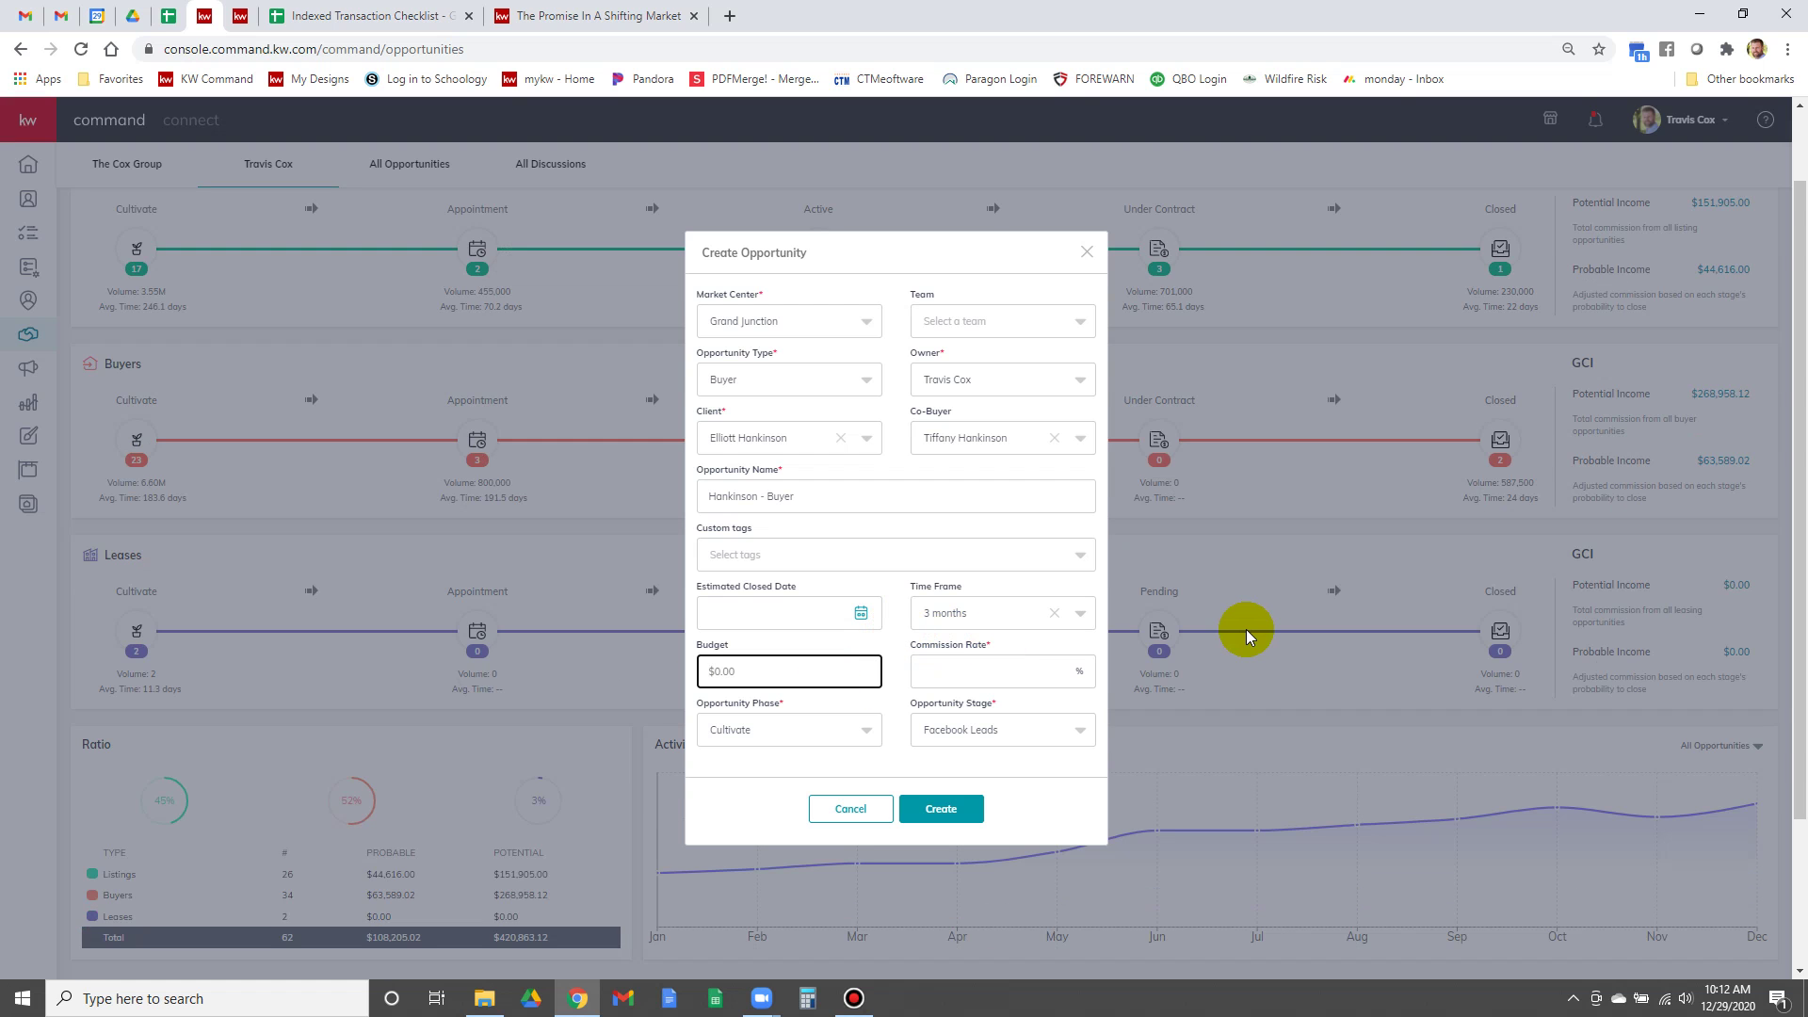
type("540,000")
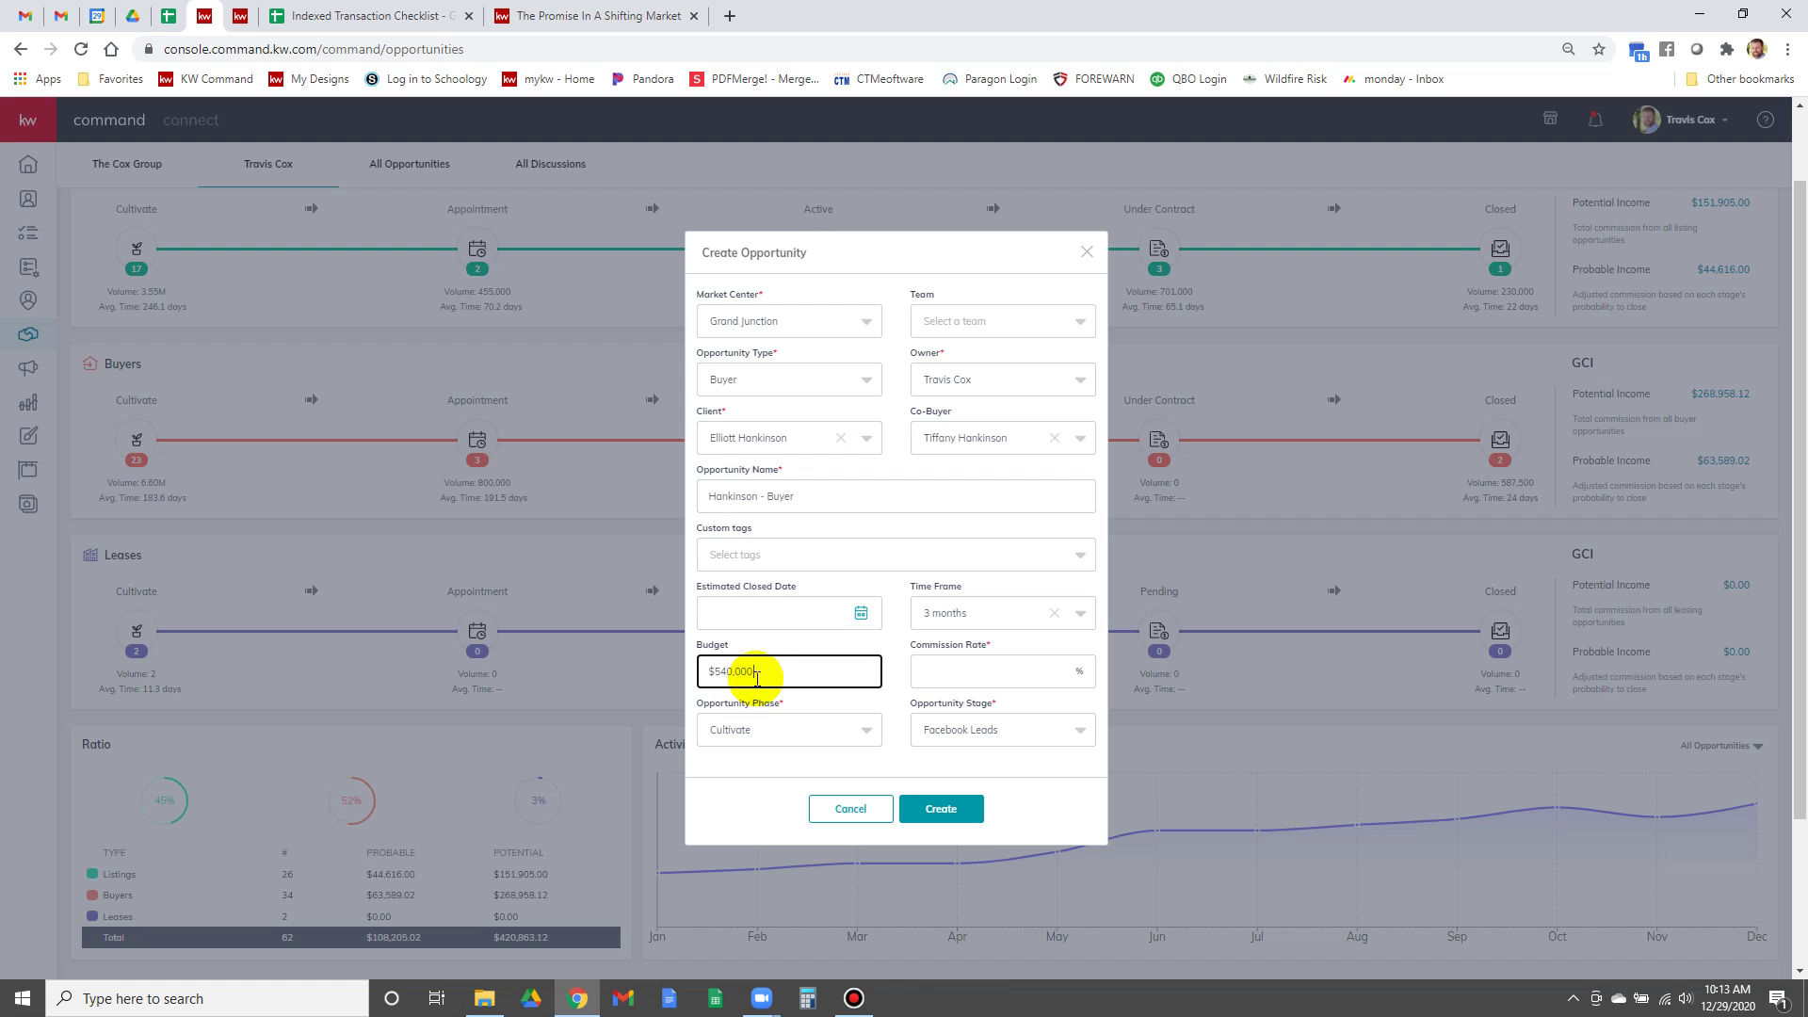
left_click(937, 664)
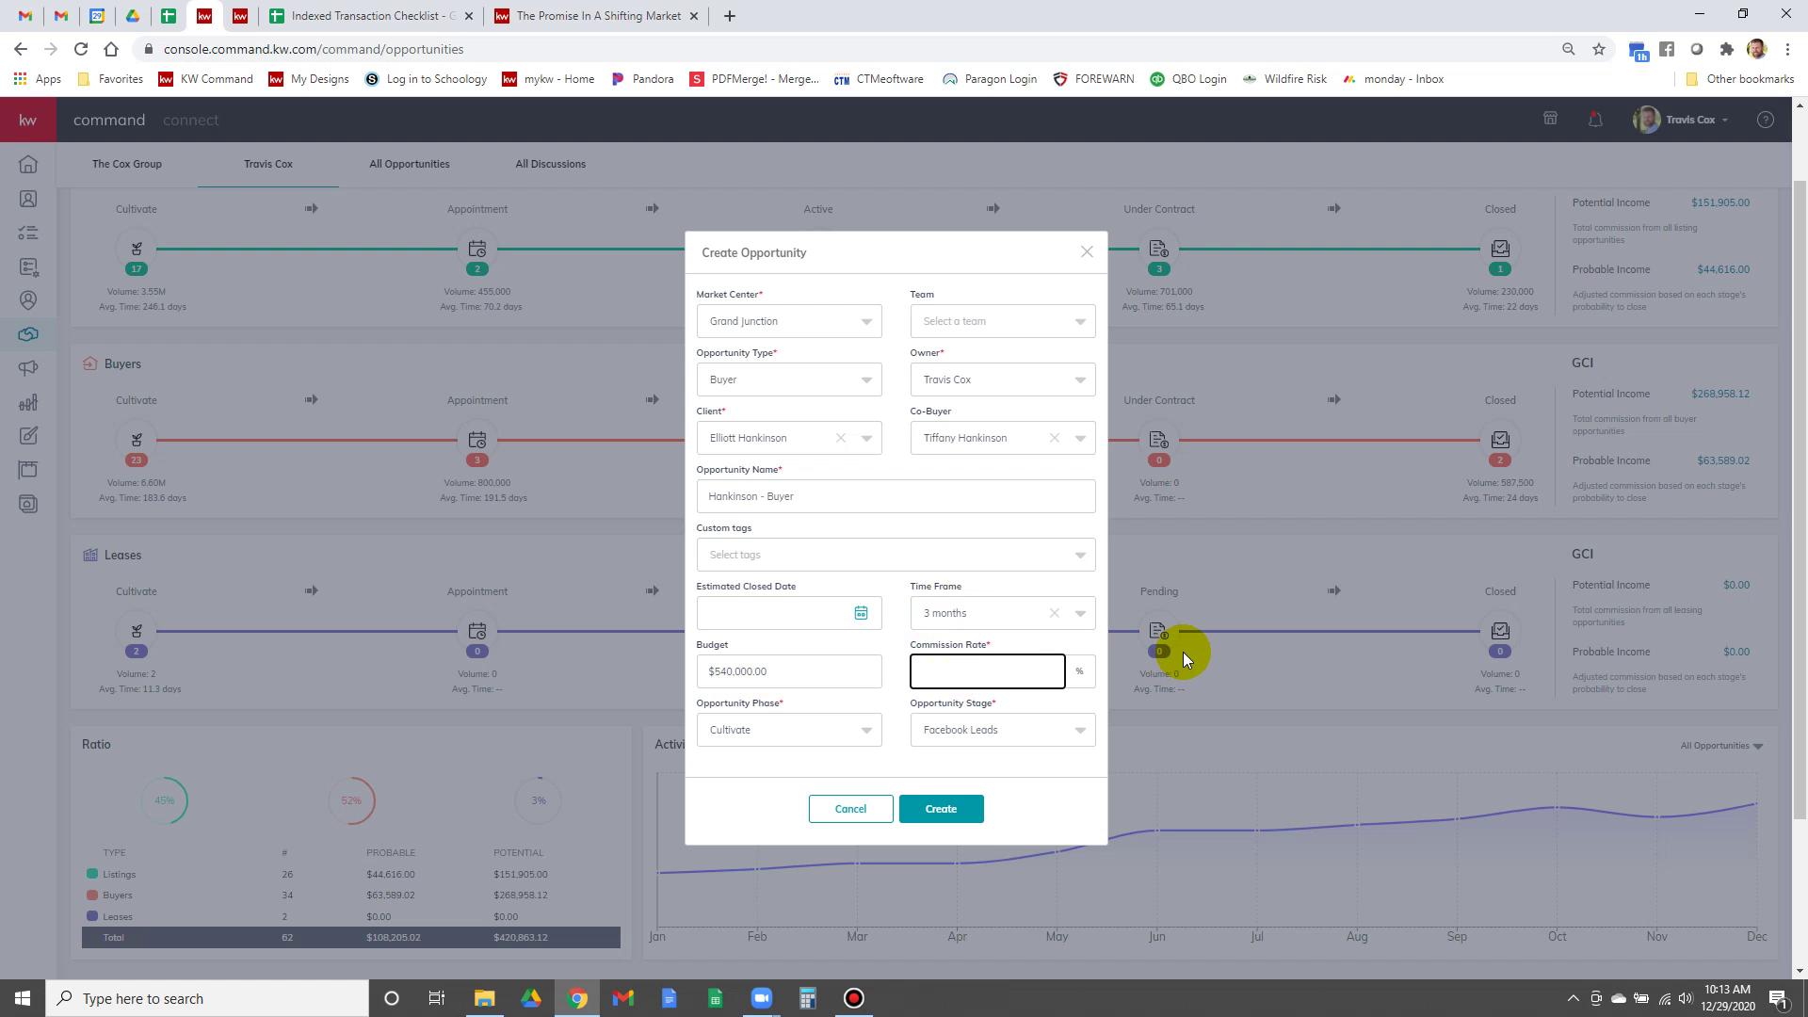
type("2.5")
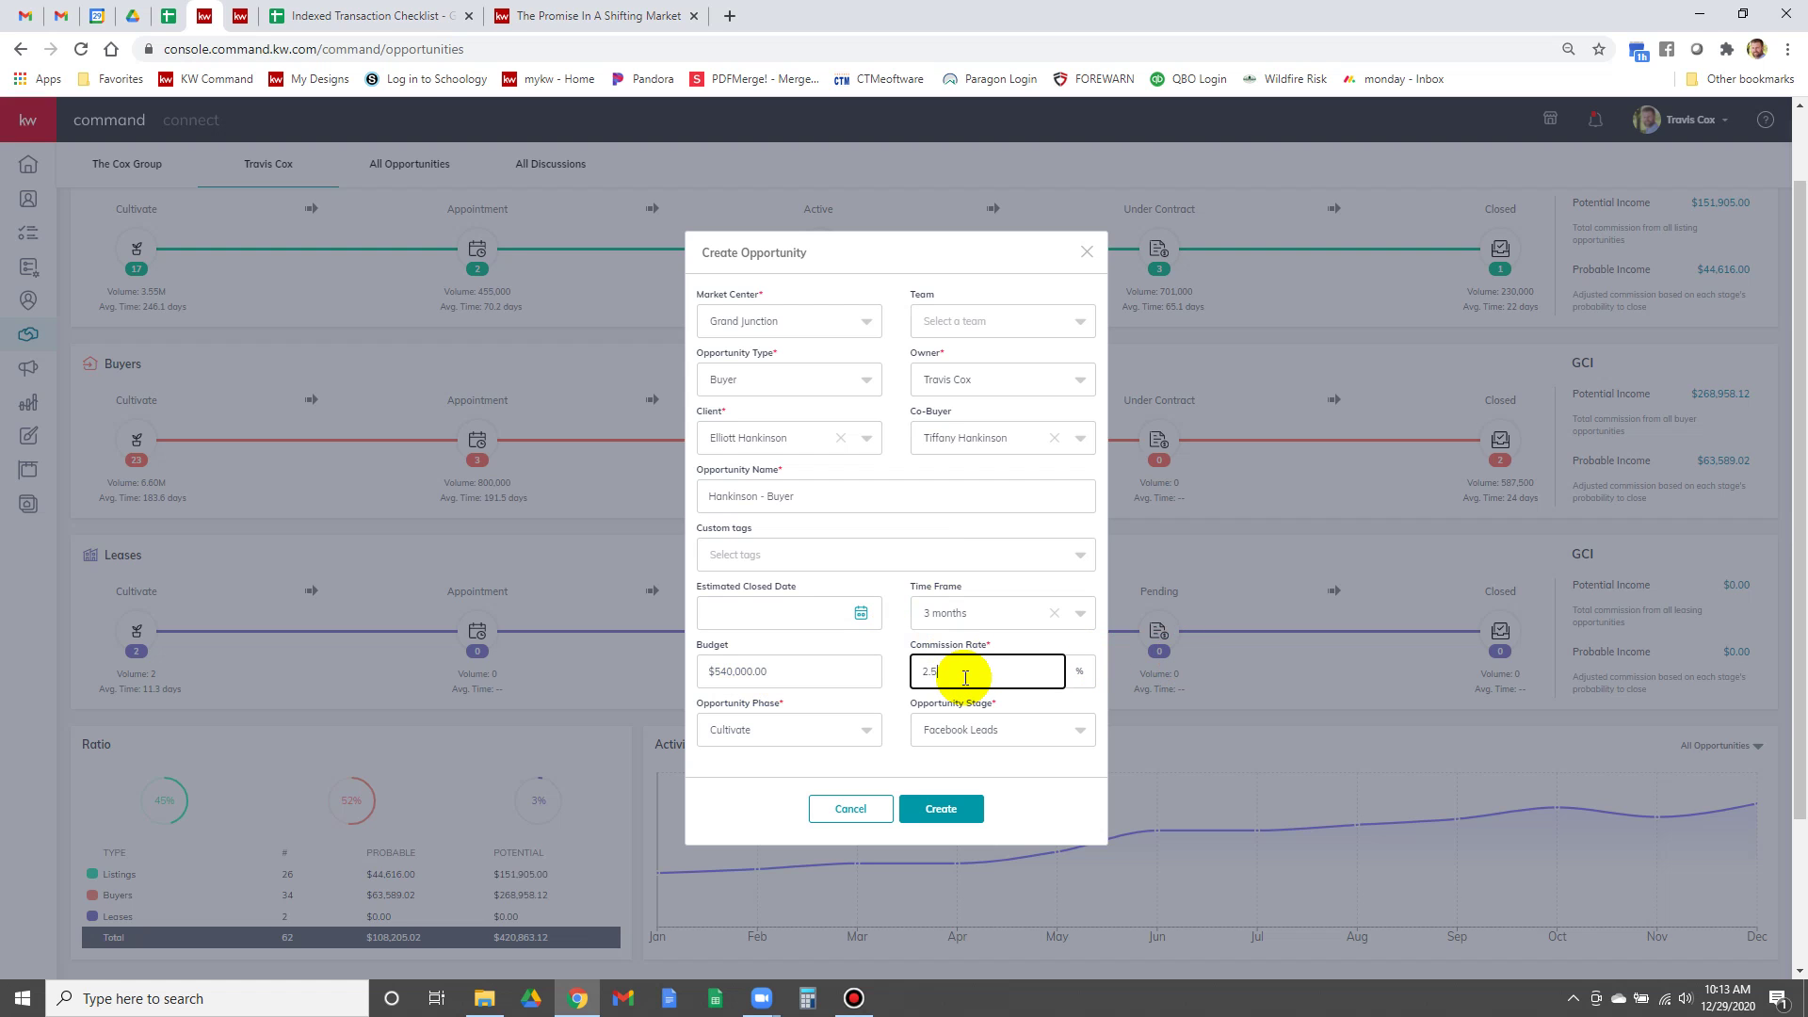
left_click(887, 691)
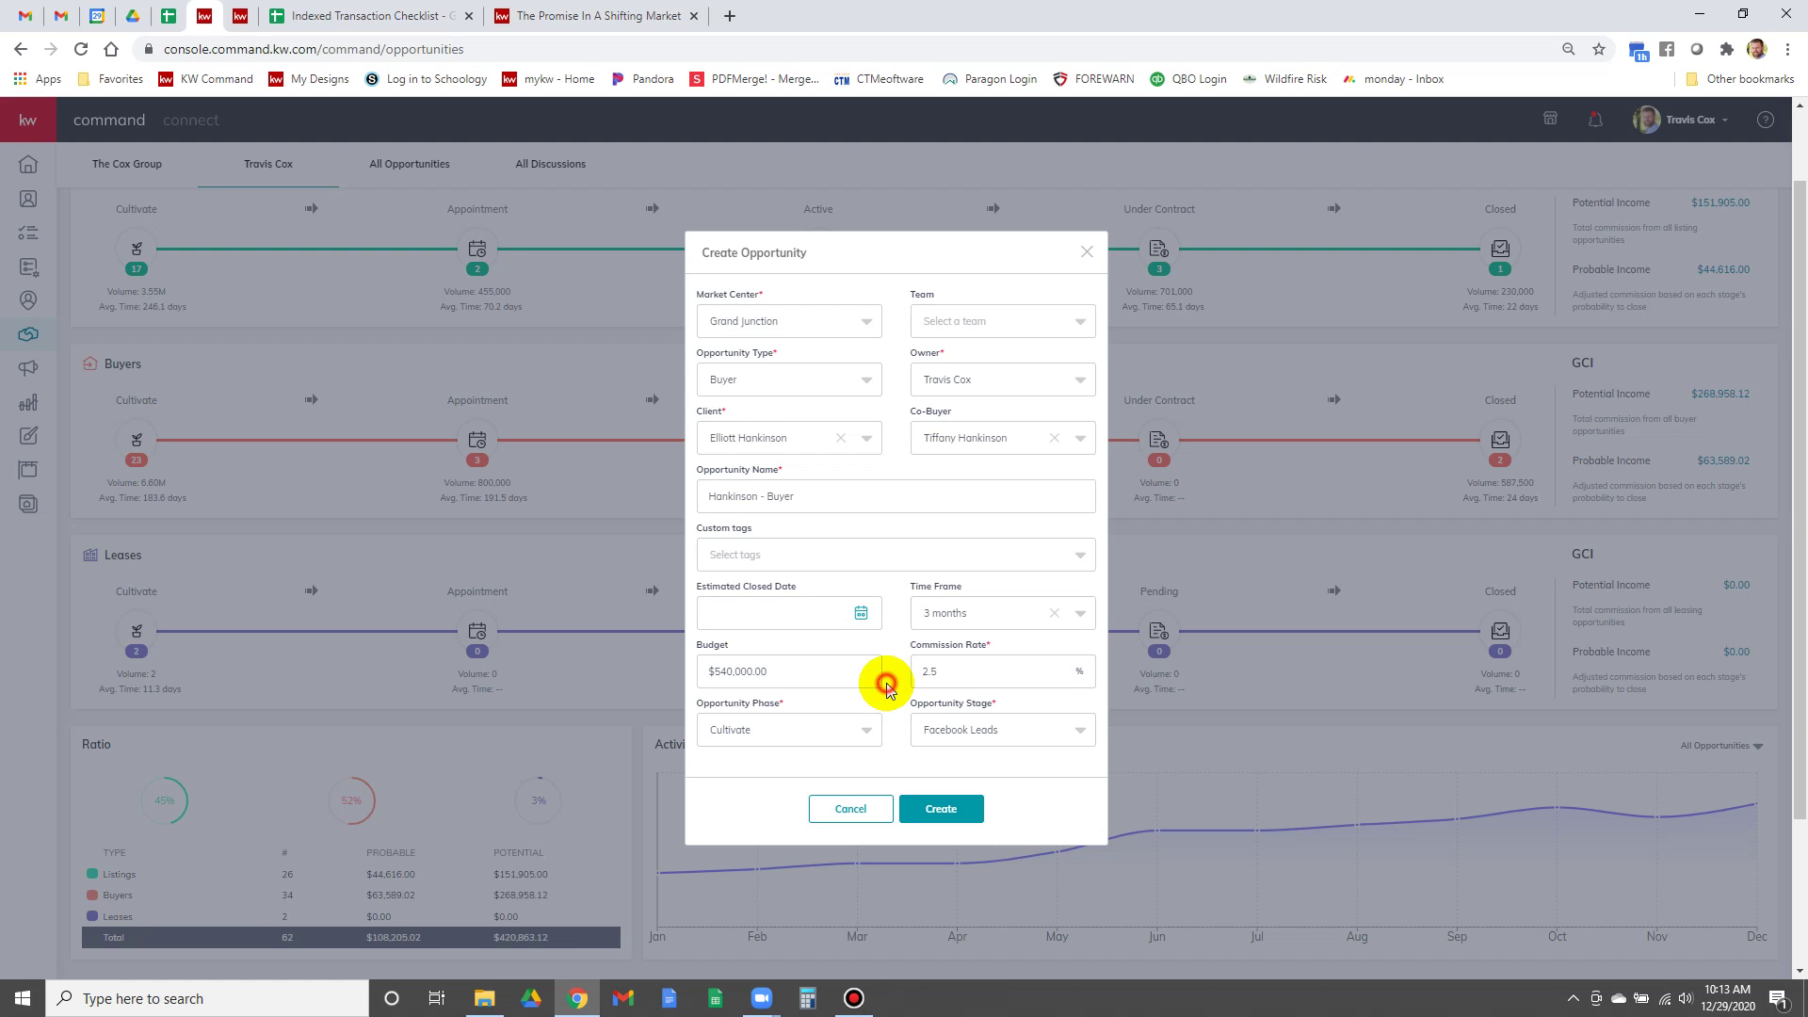
Set phase to Appointment and stage to Scheduled, then create the buyer opportunity
left_click(756, 727)
left_click(758, 659)
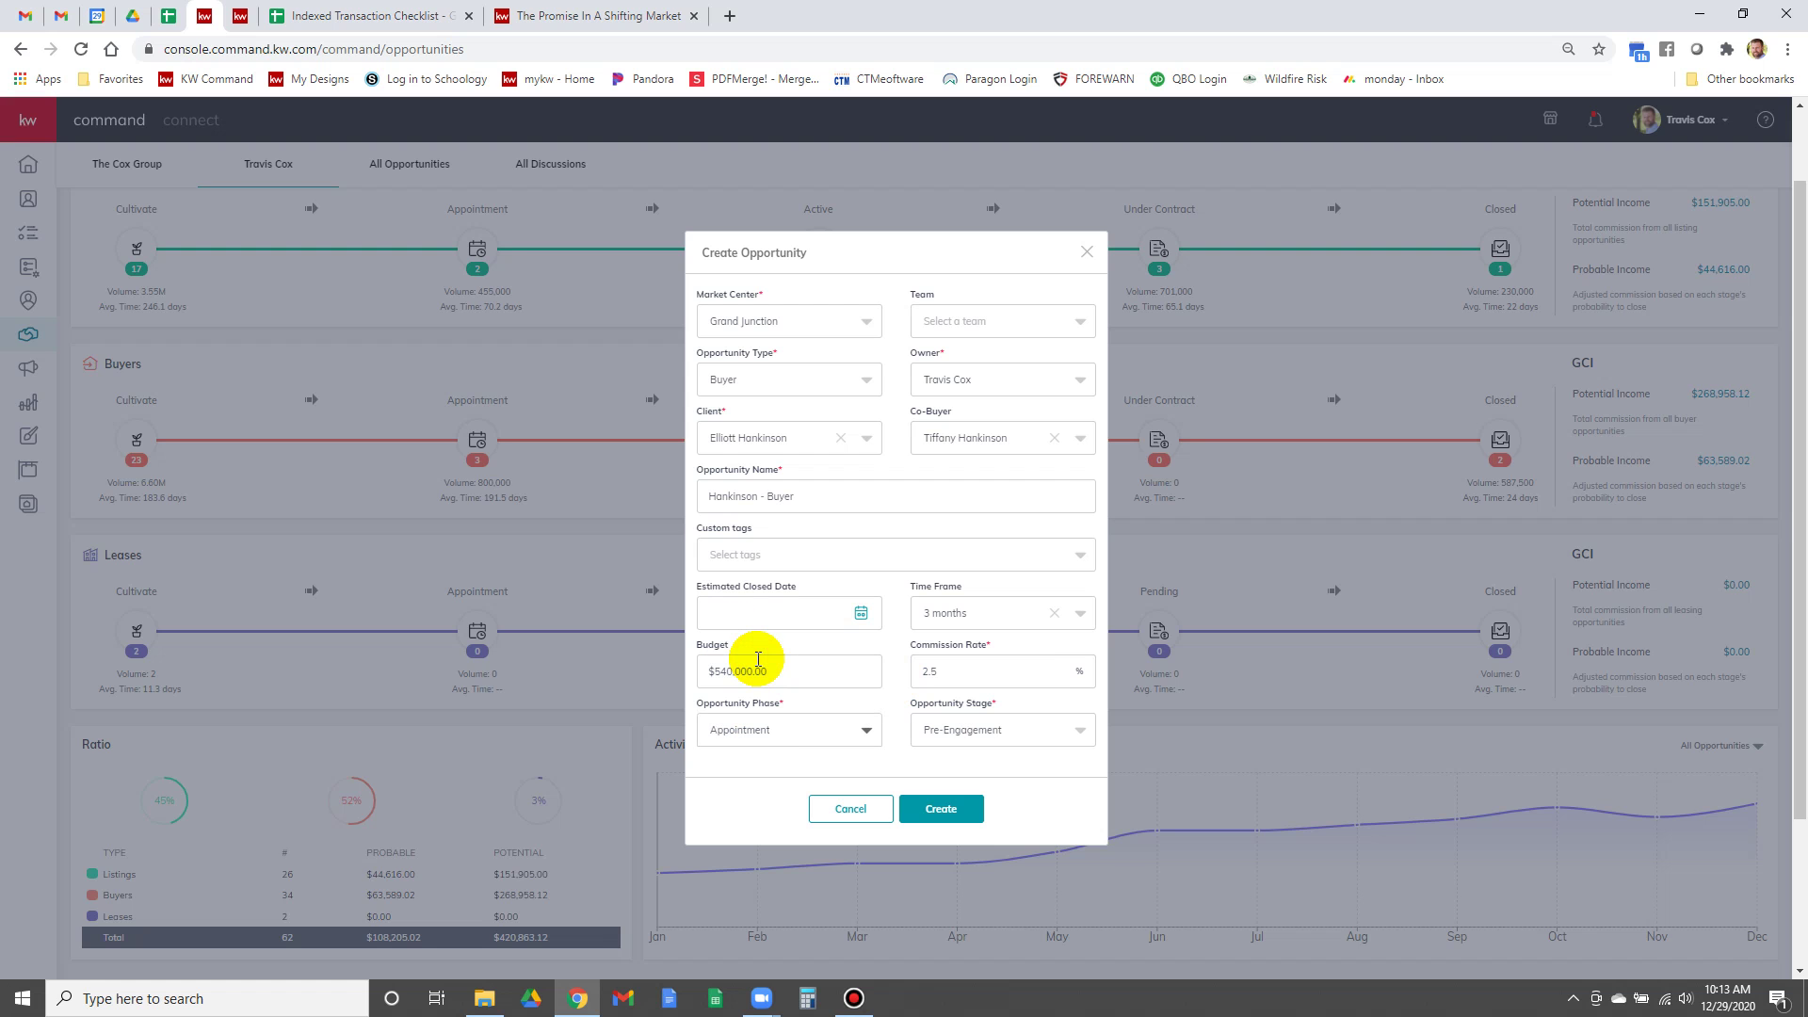
scroll(906, 650, "down", 1)
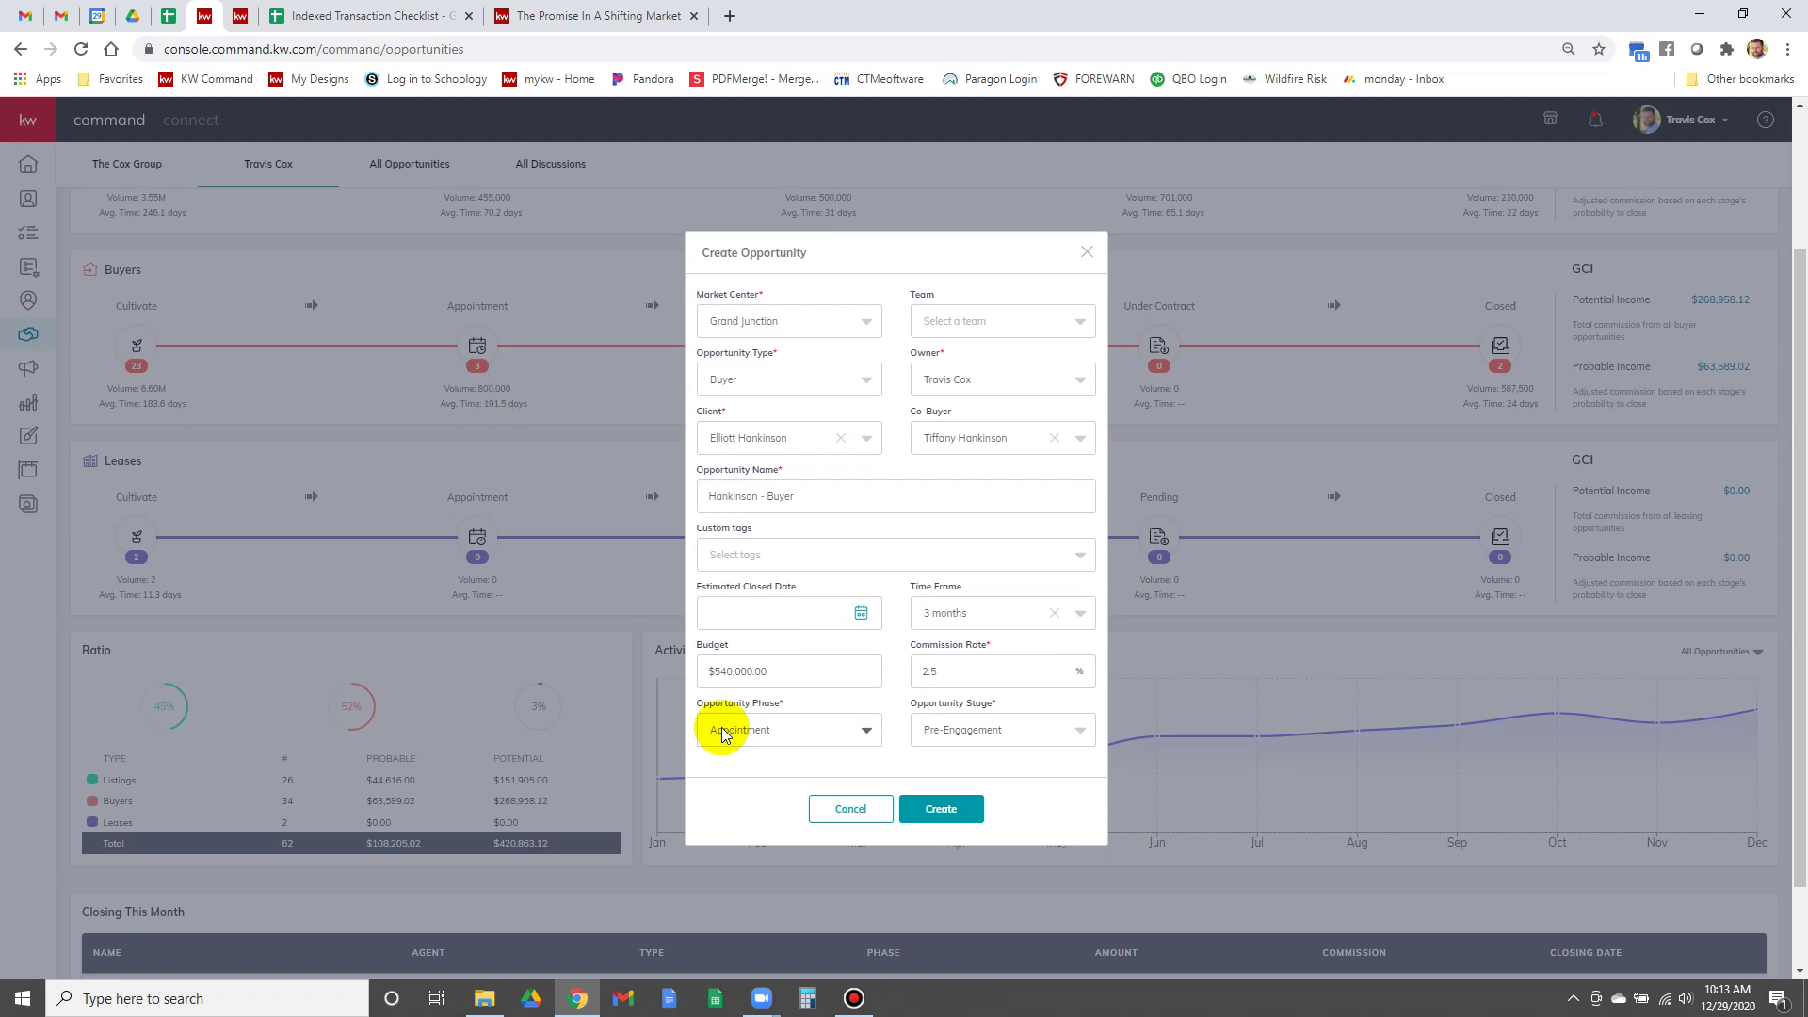
left_click(986, 731)
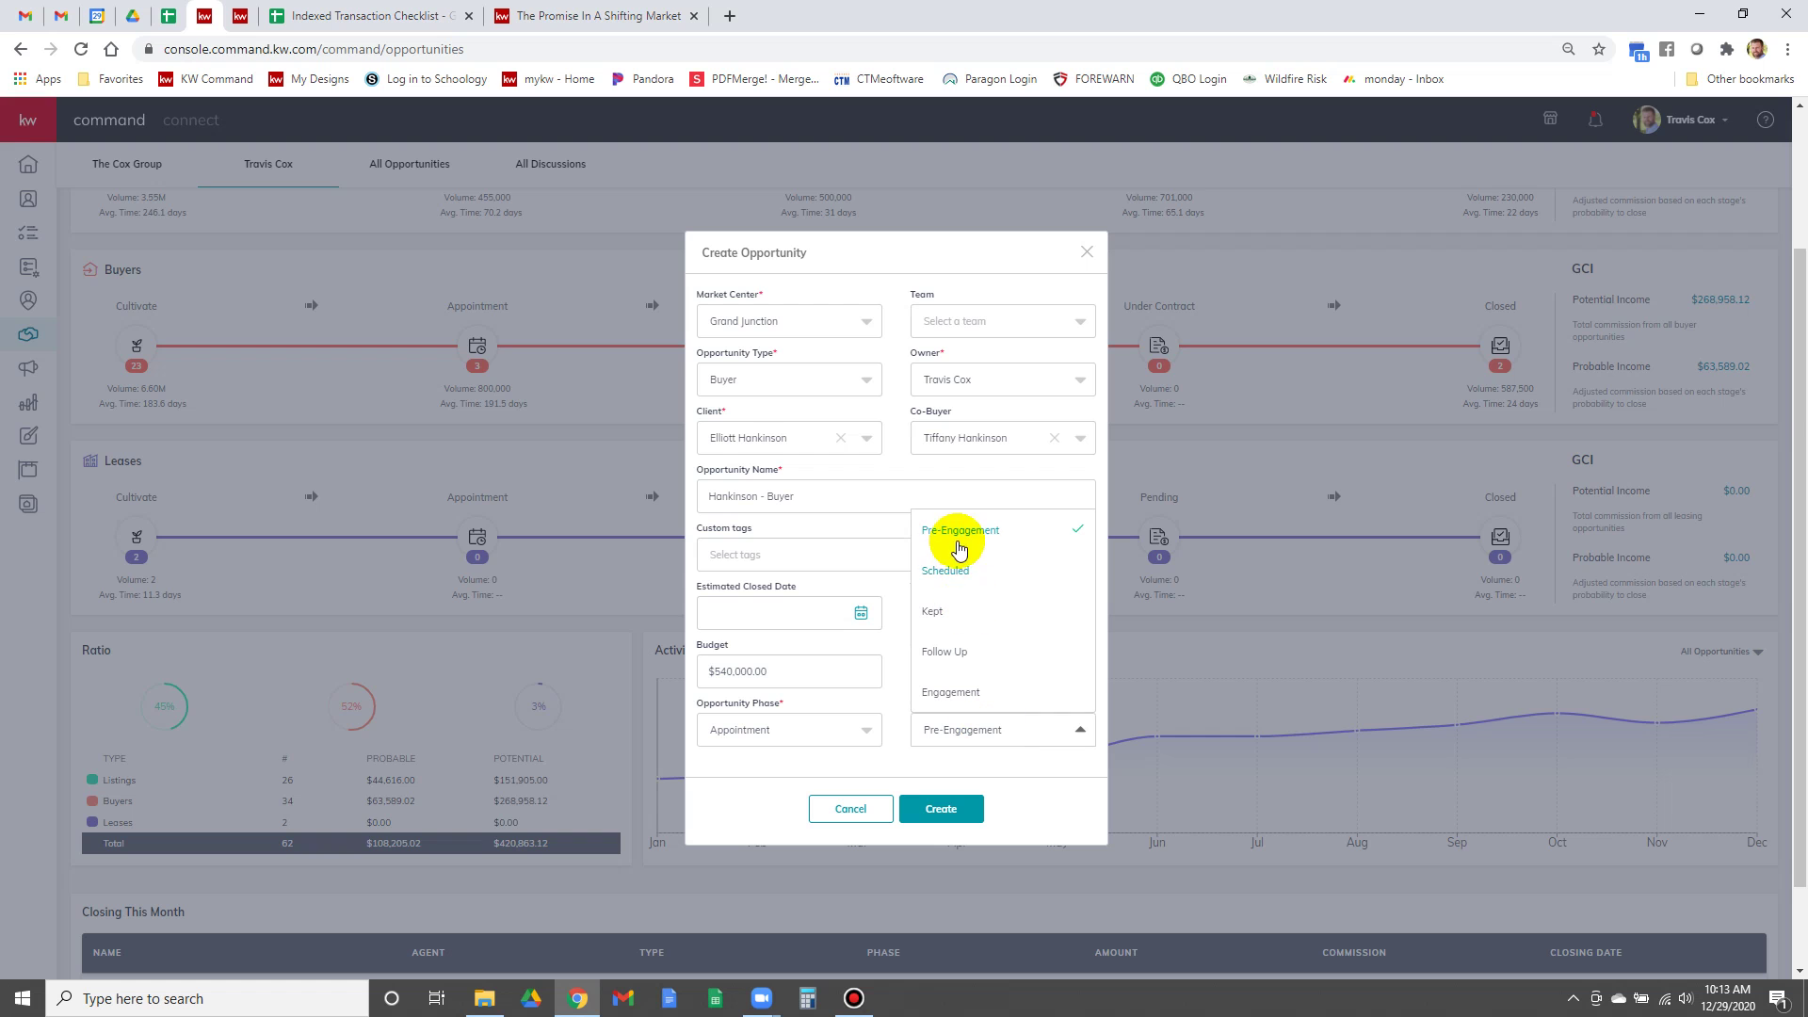
left_click(953, 574)
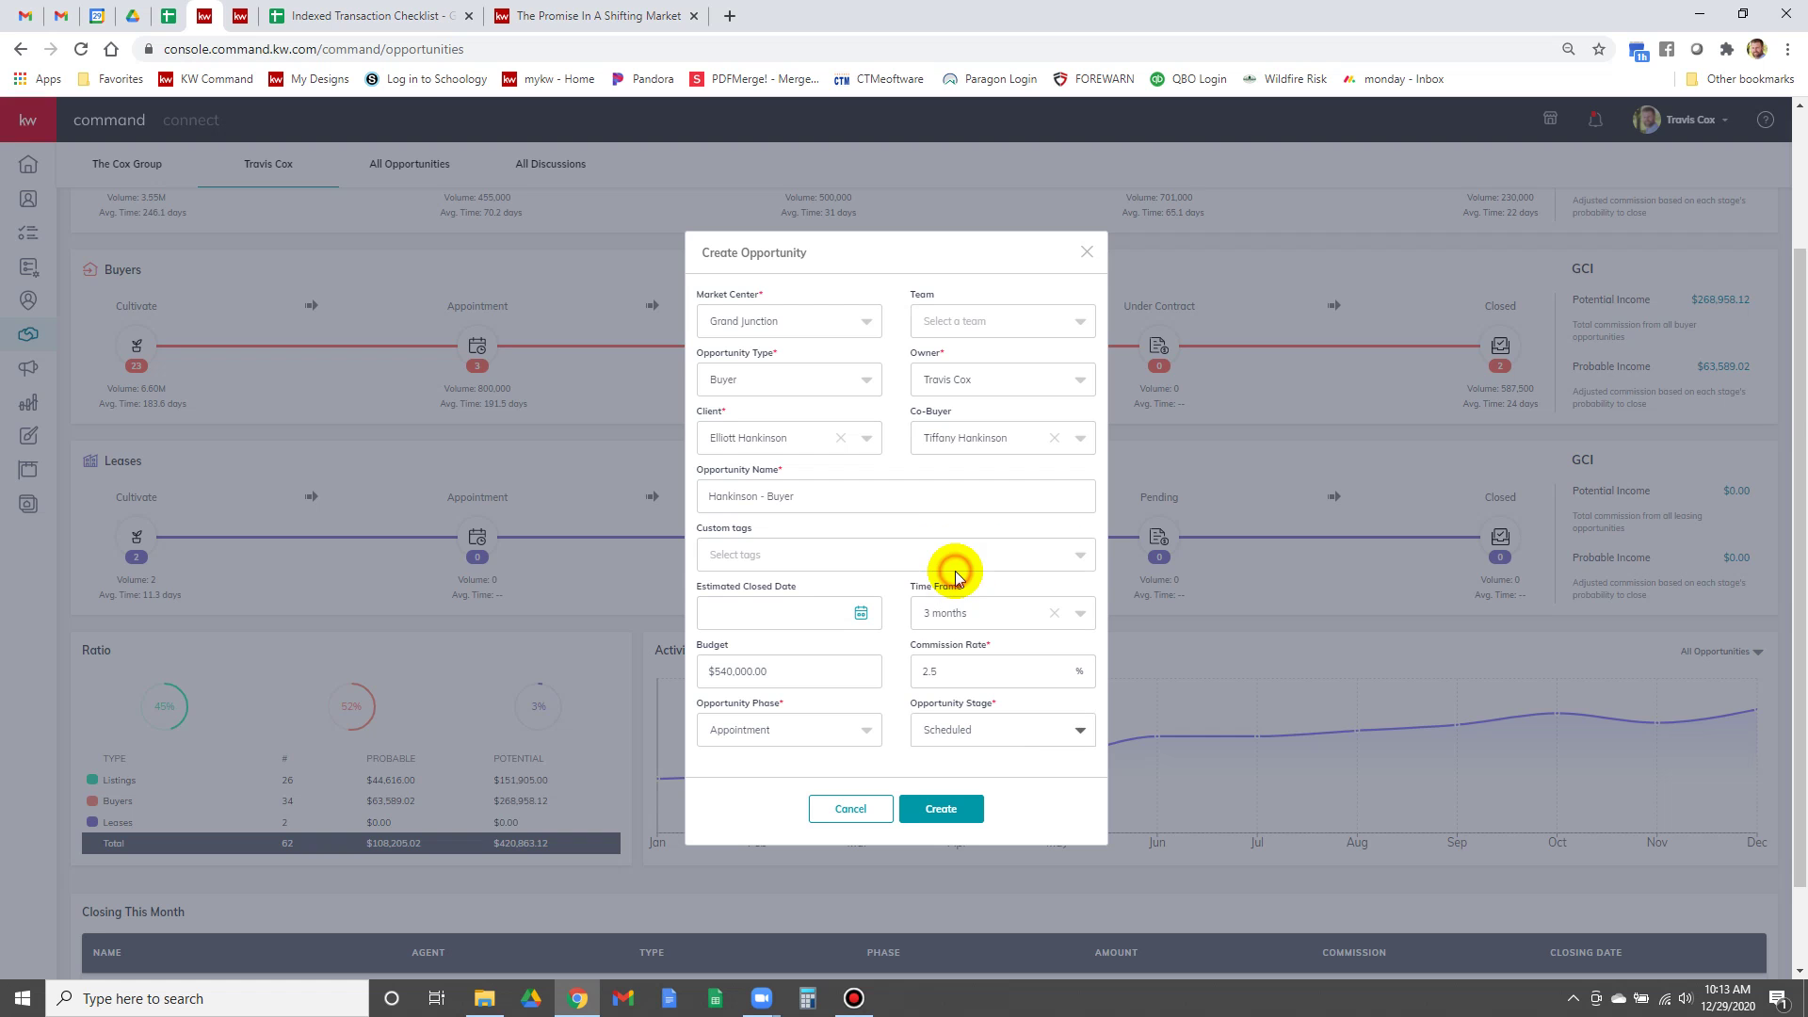
left_click(891, 728)
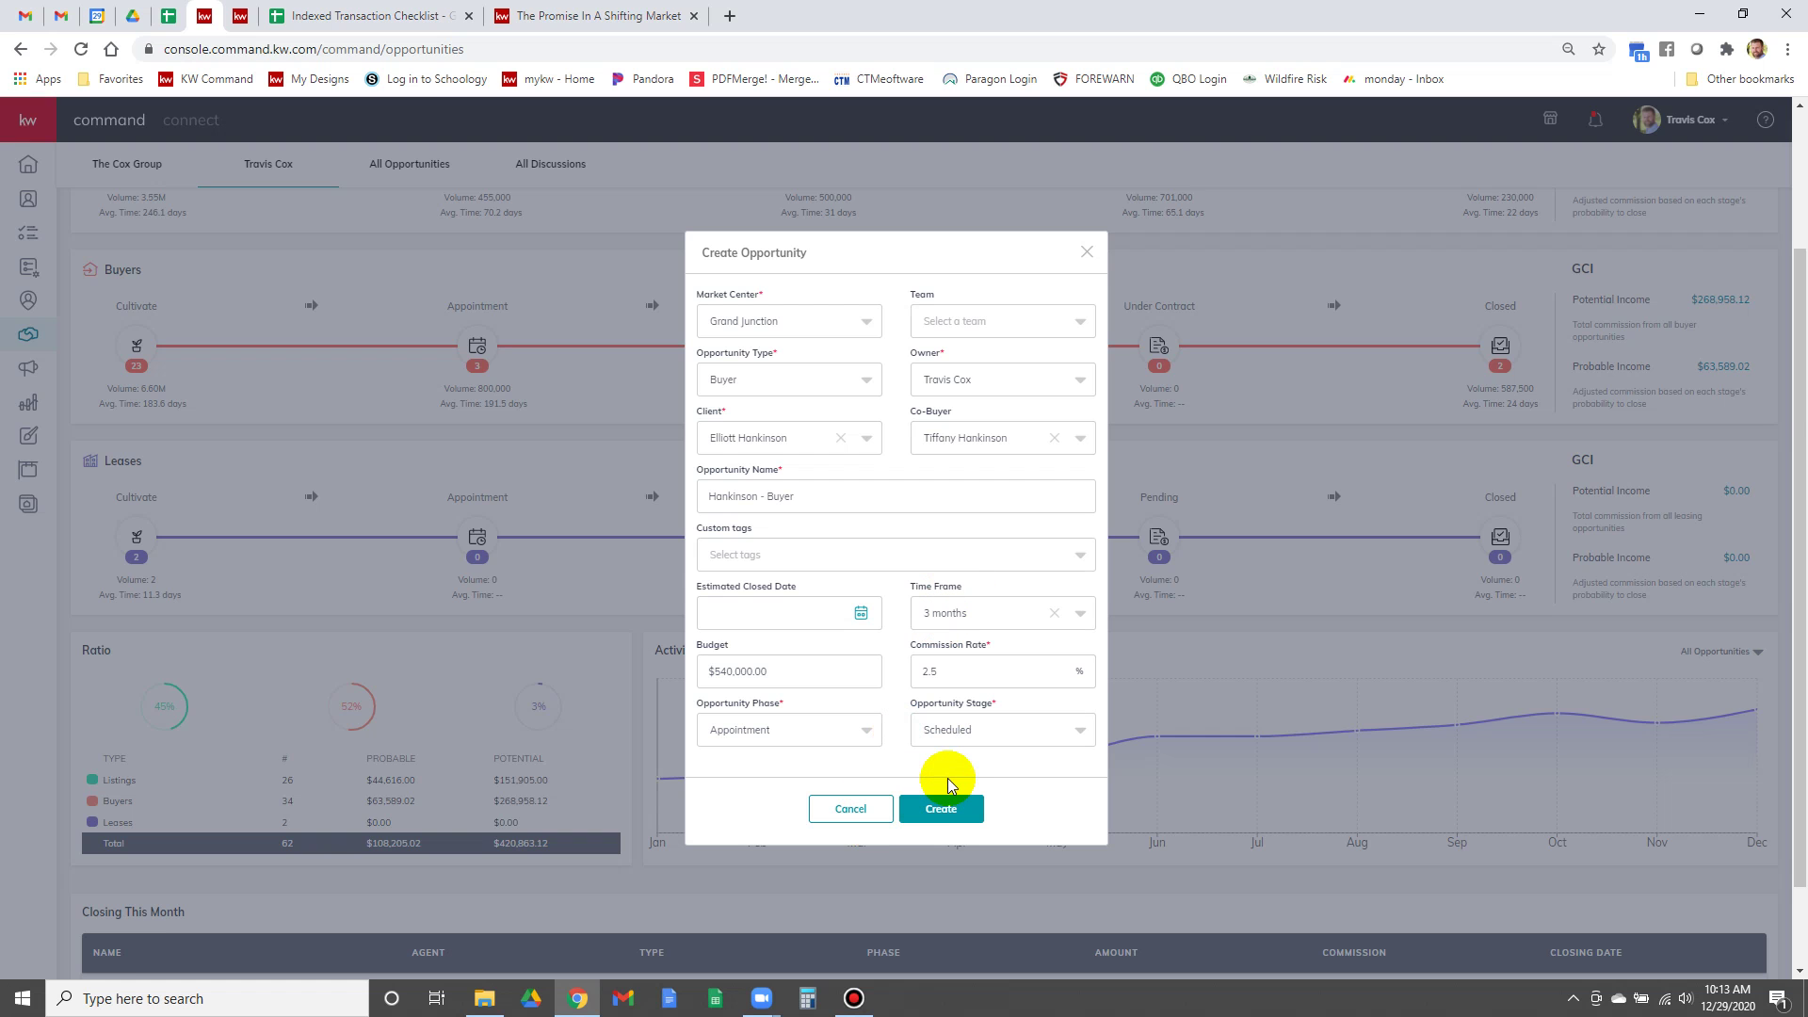
left_click(943, 809)
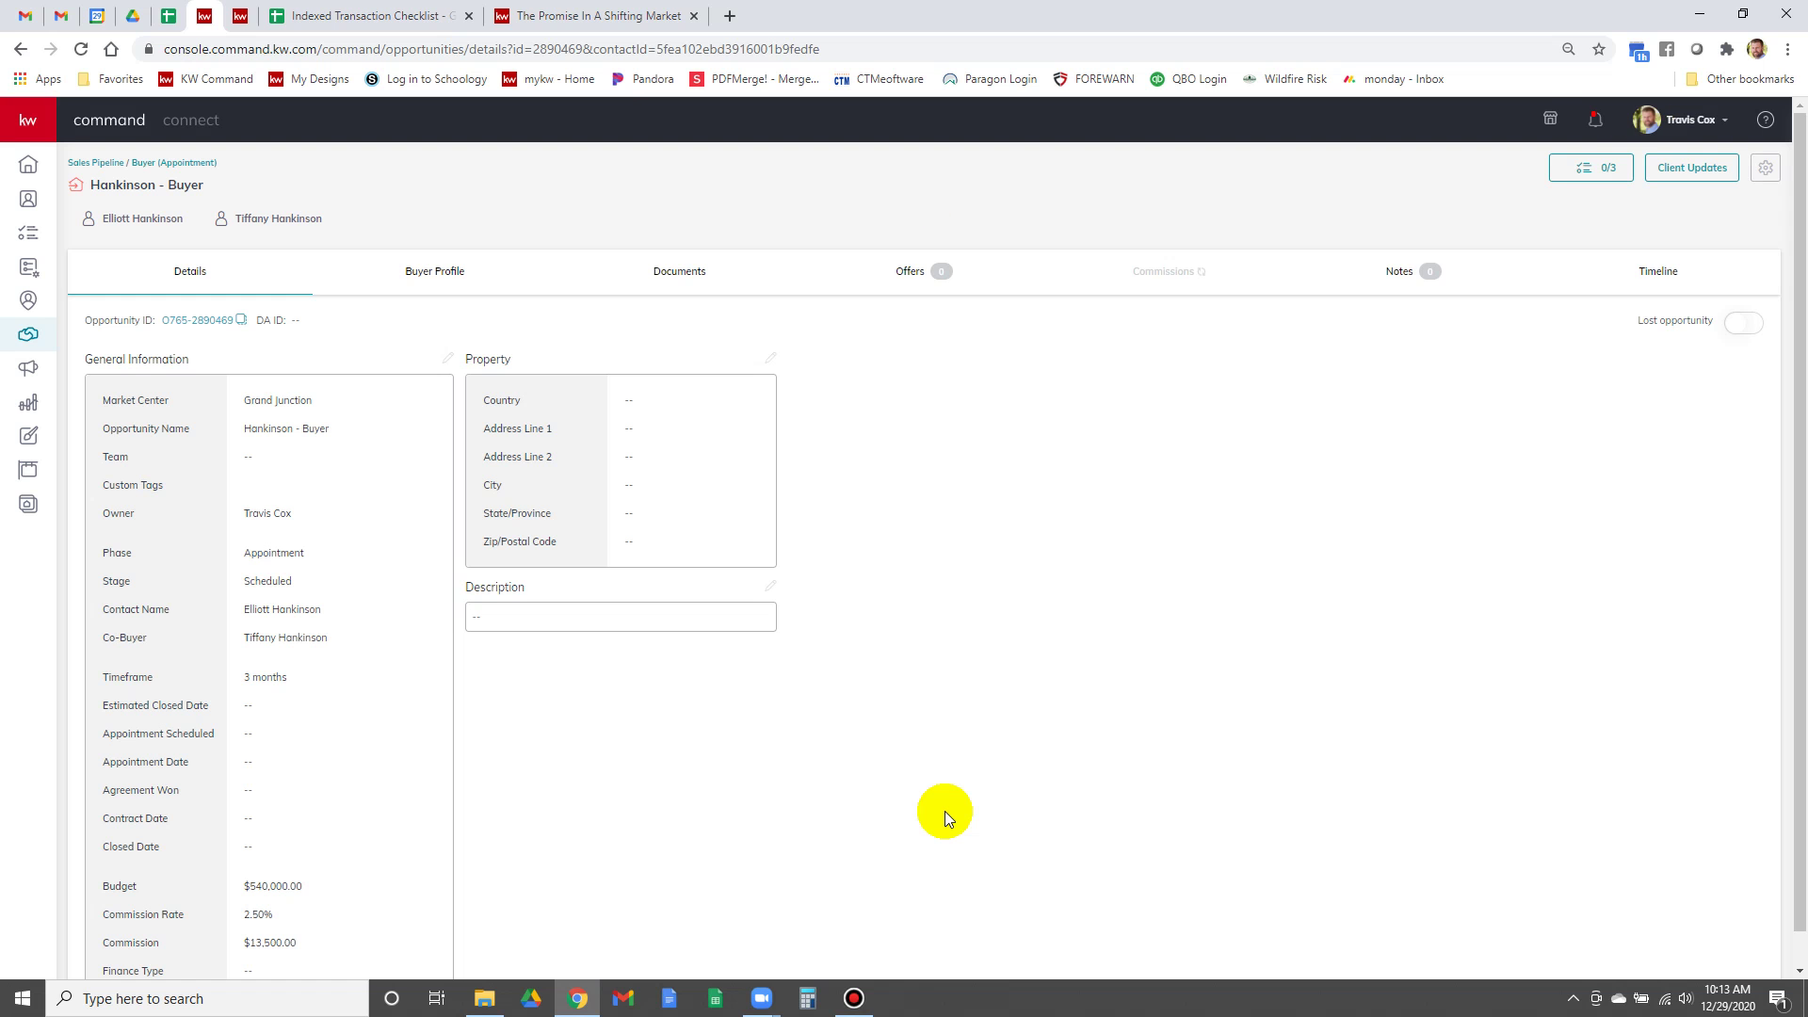
Review the opportunity's Buyer Profile and Details tabs, then switch to the Gmail inbox
left_click(141, 218)
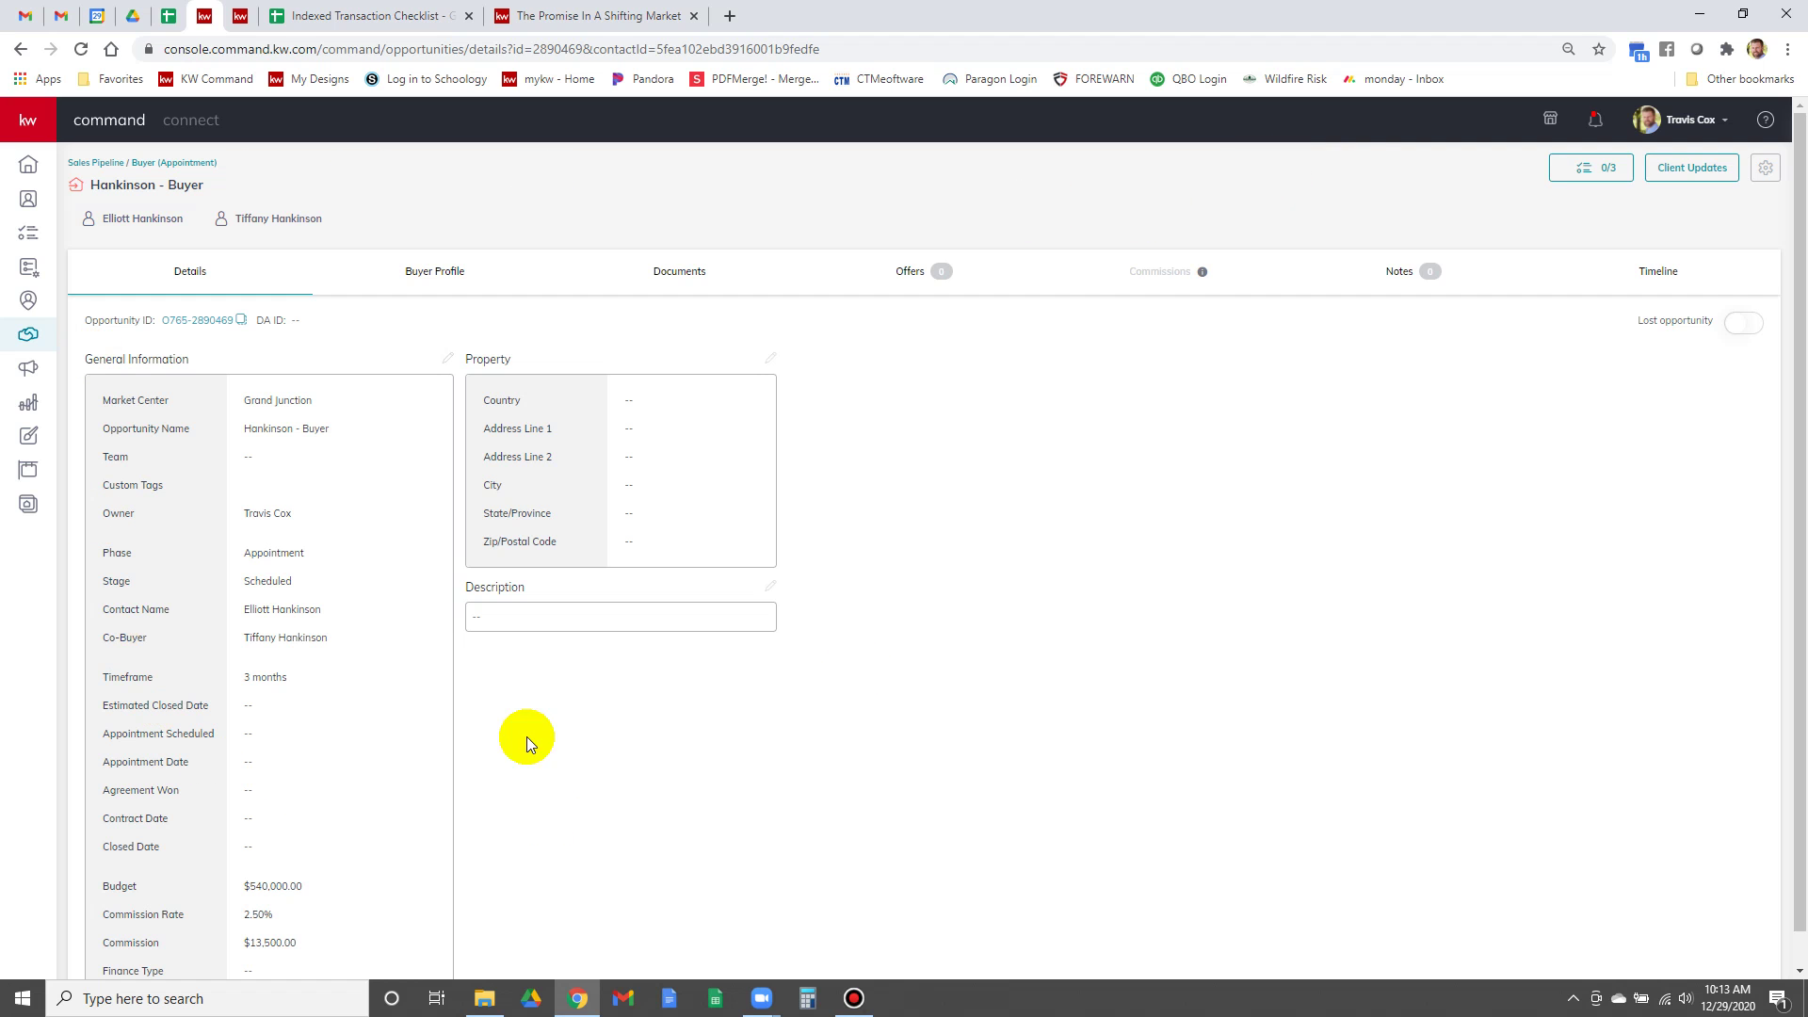
scroll(581, 765, "down", 1)
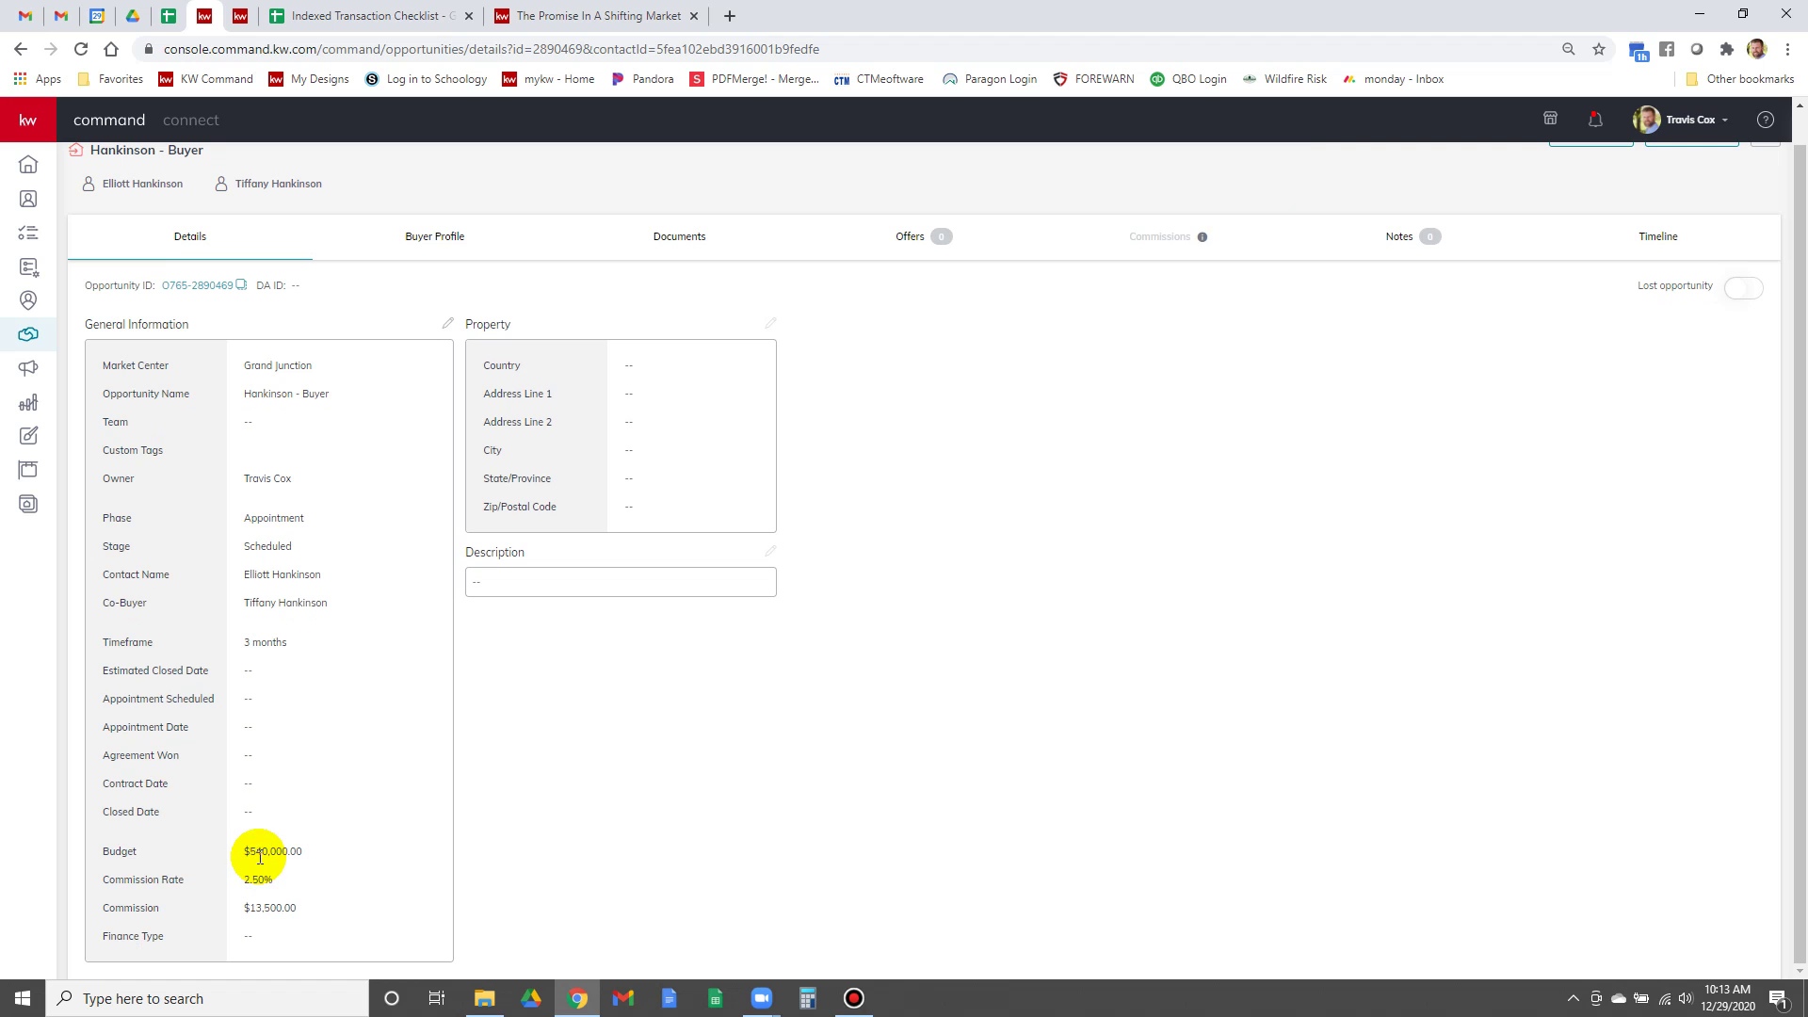
scroll(319, 380, "up", 1)
left_click(450, 274)
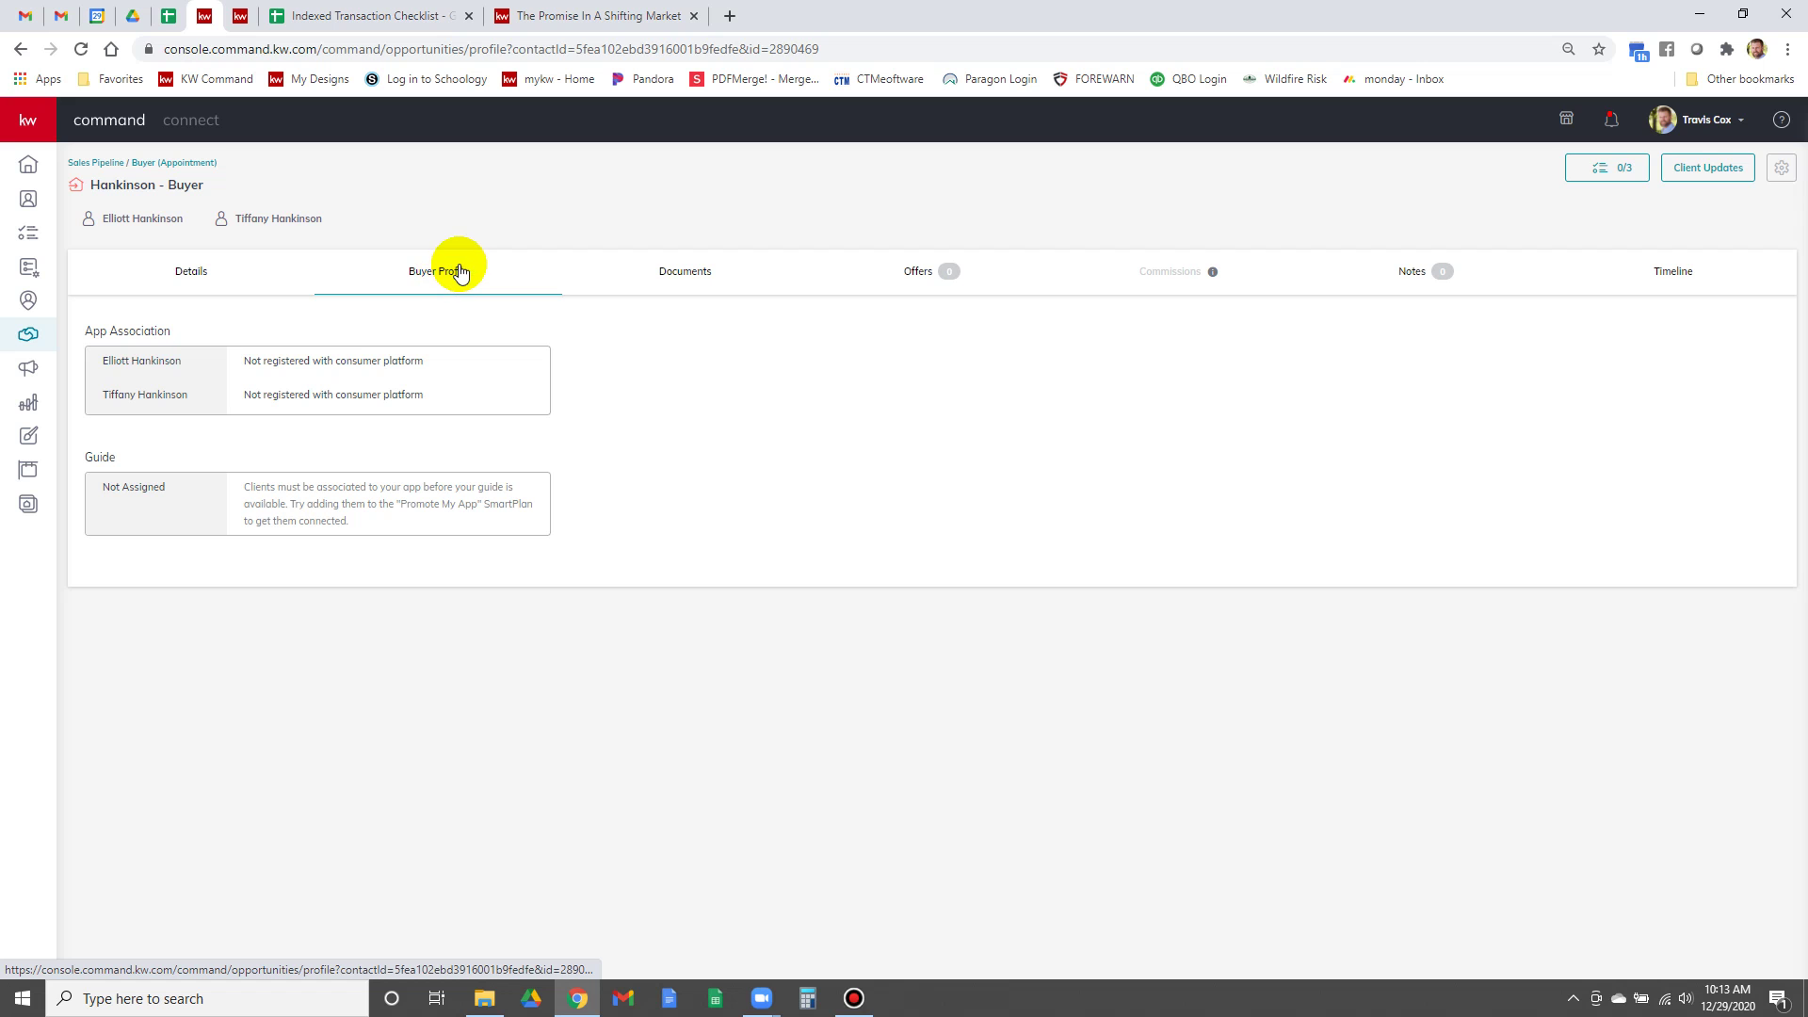
left_click(194, 270)
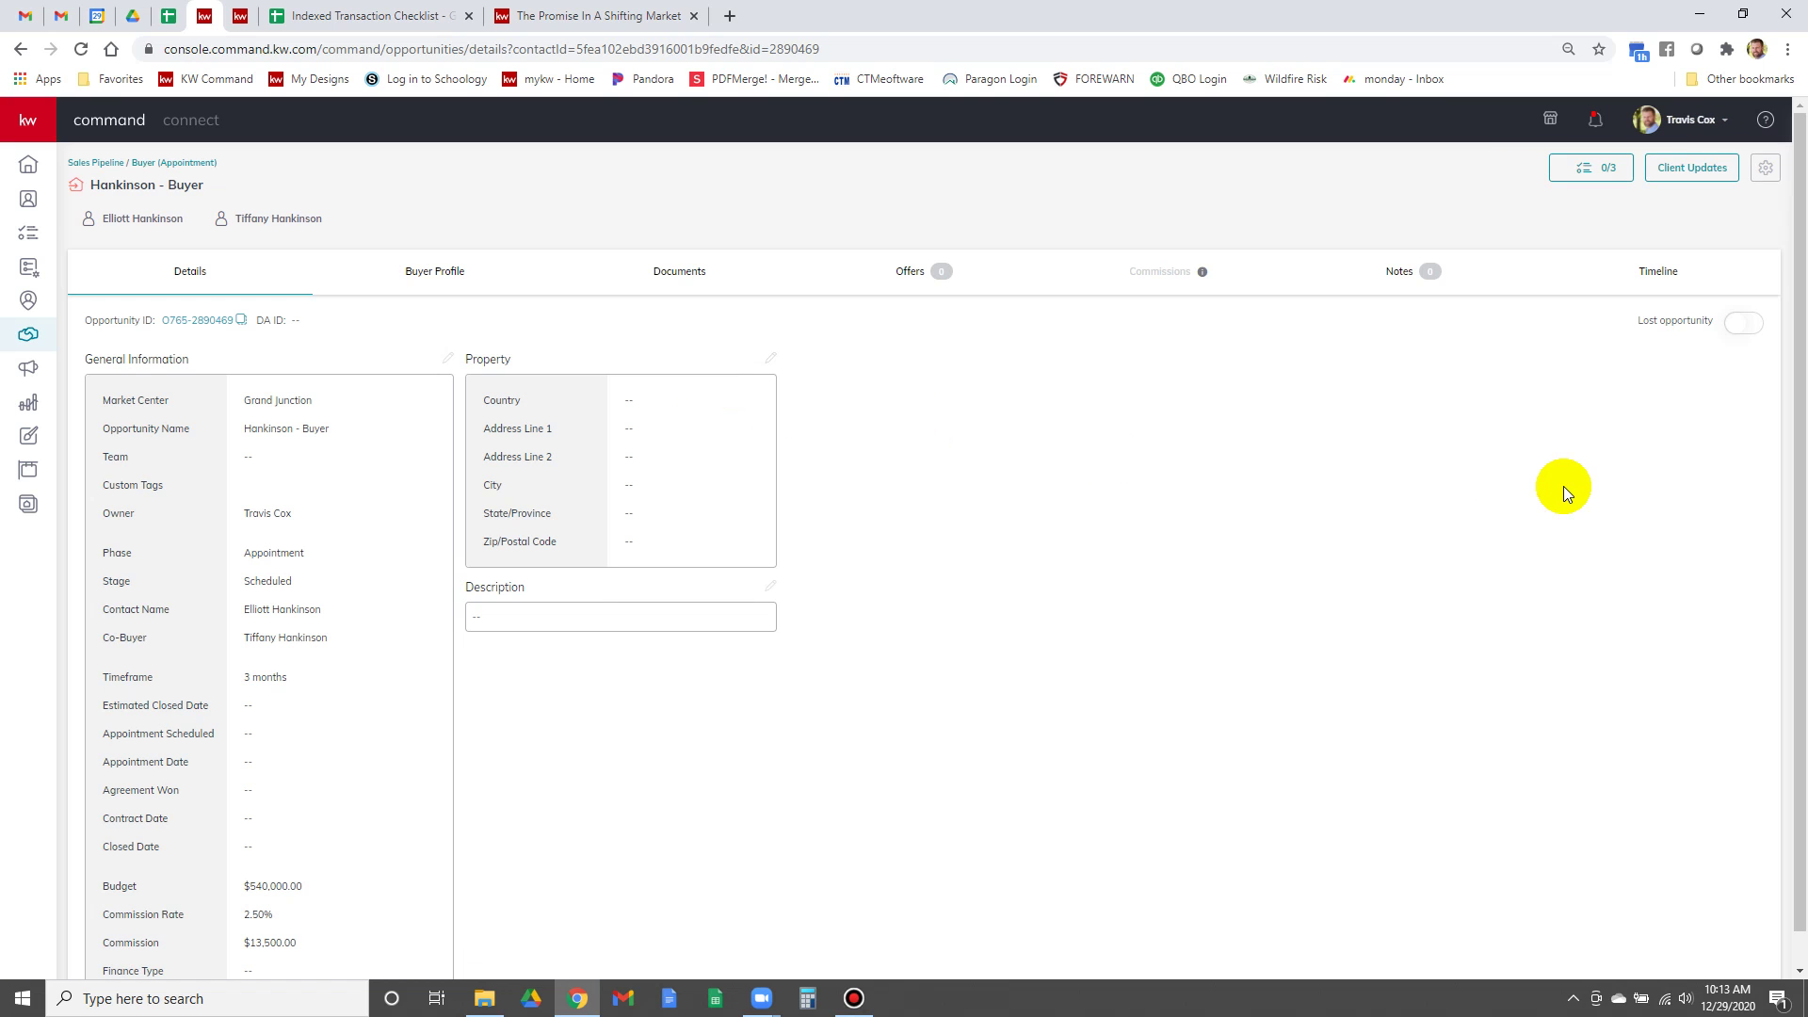
scroll(1083, 541, "down", 1)
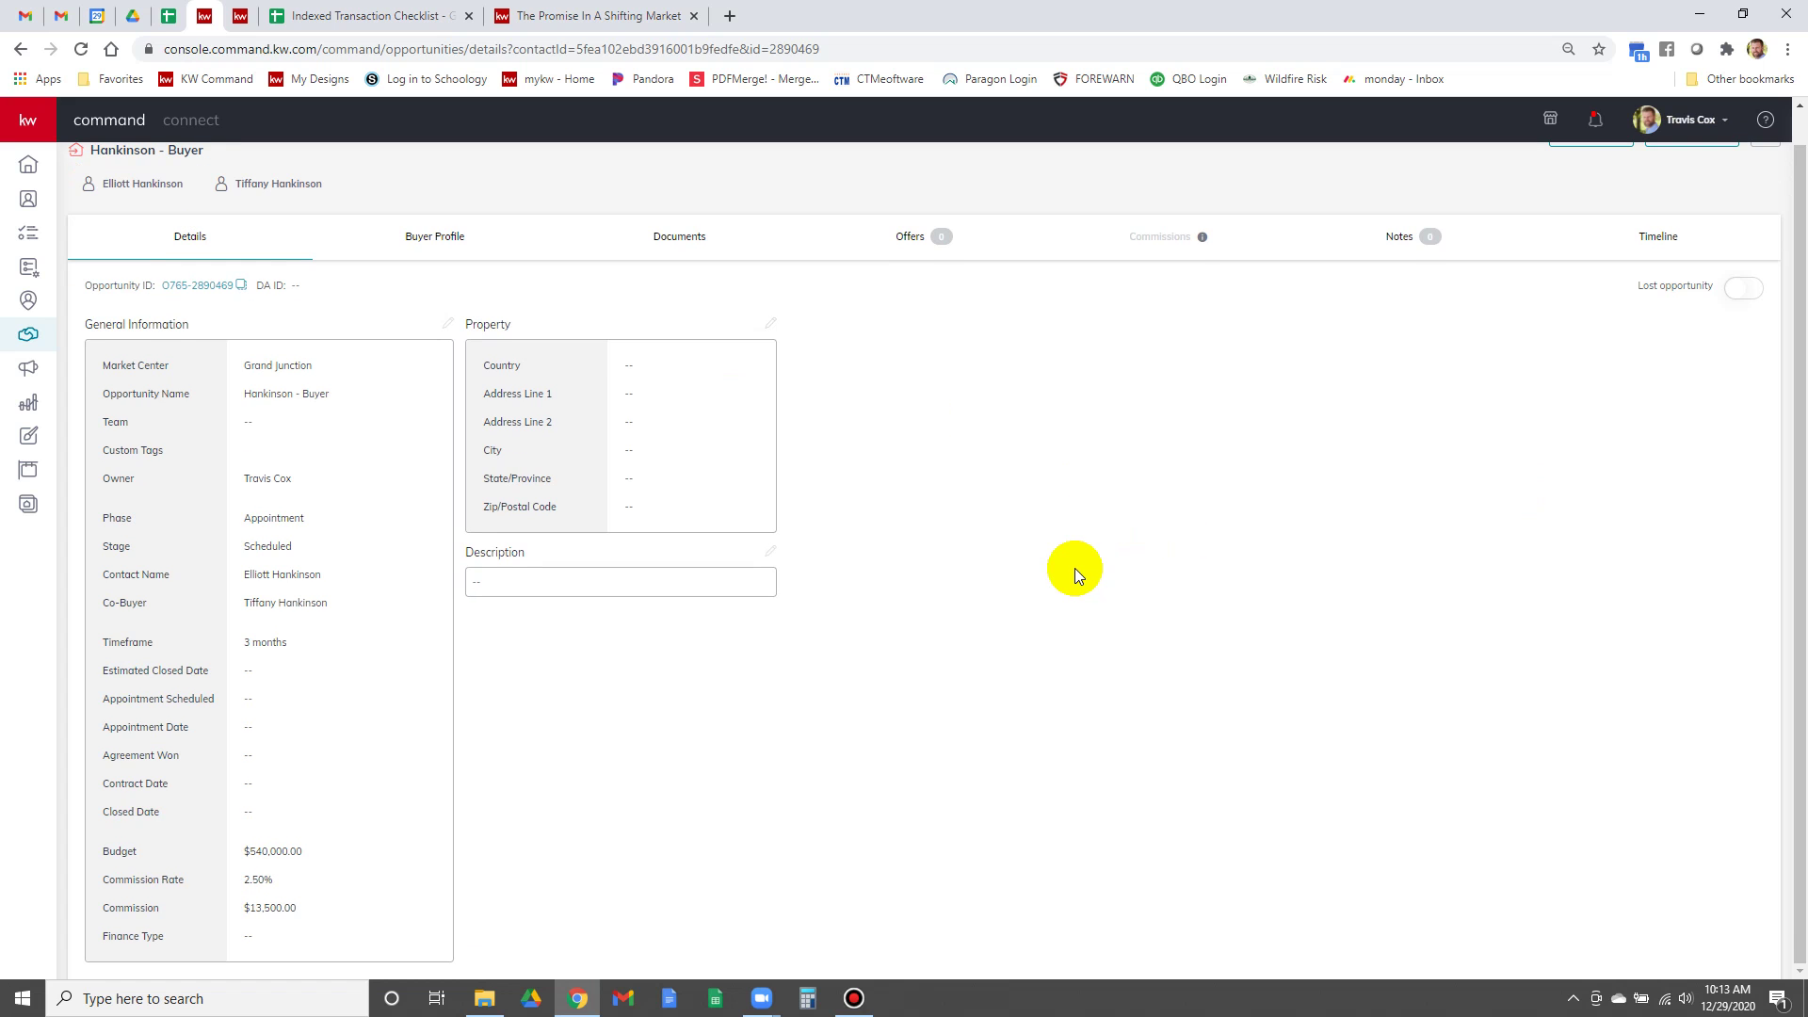
scroll(1413, 461, "up", 1)
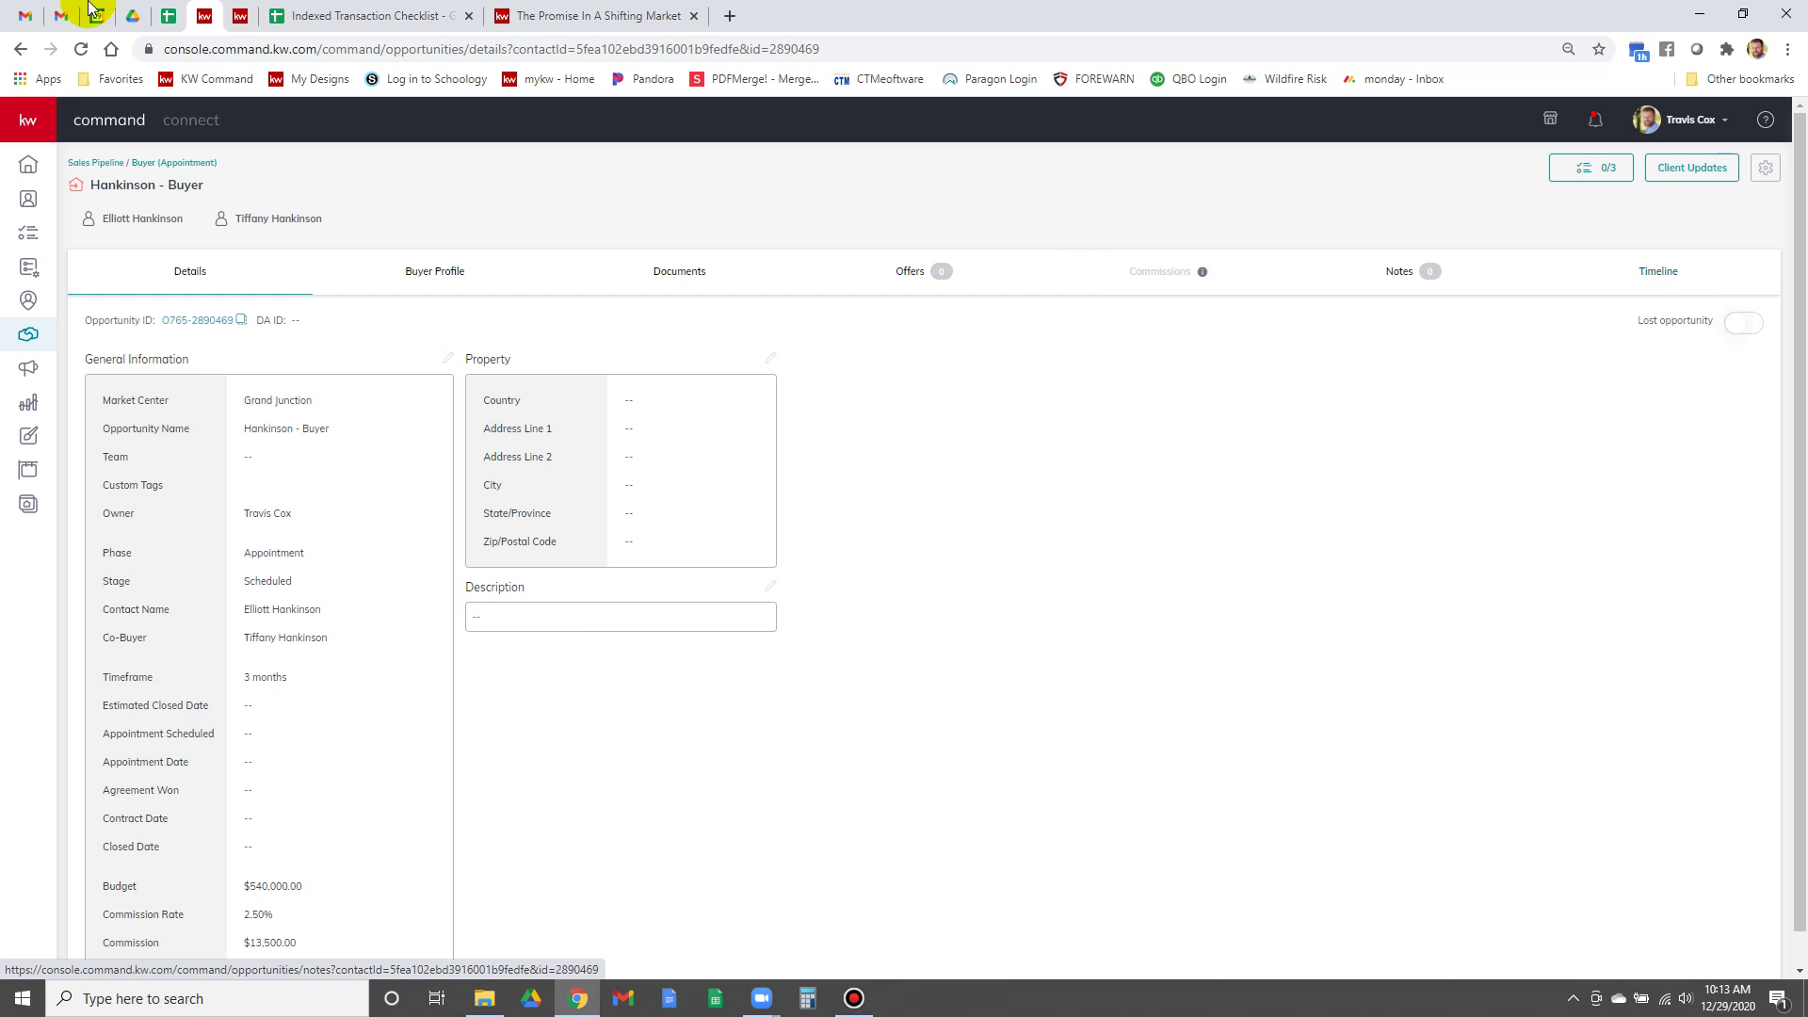
left_click(60, 15)
left_click(267, 181)
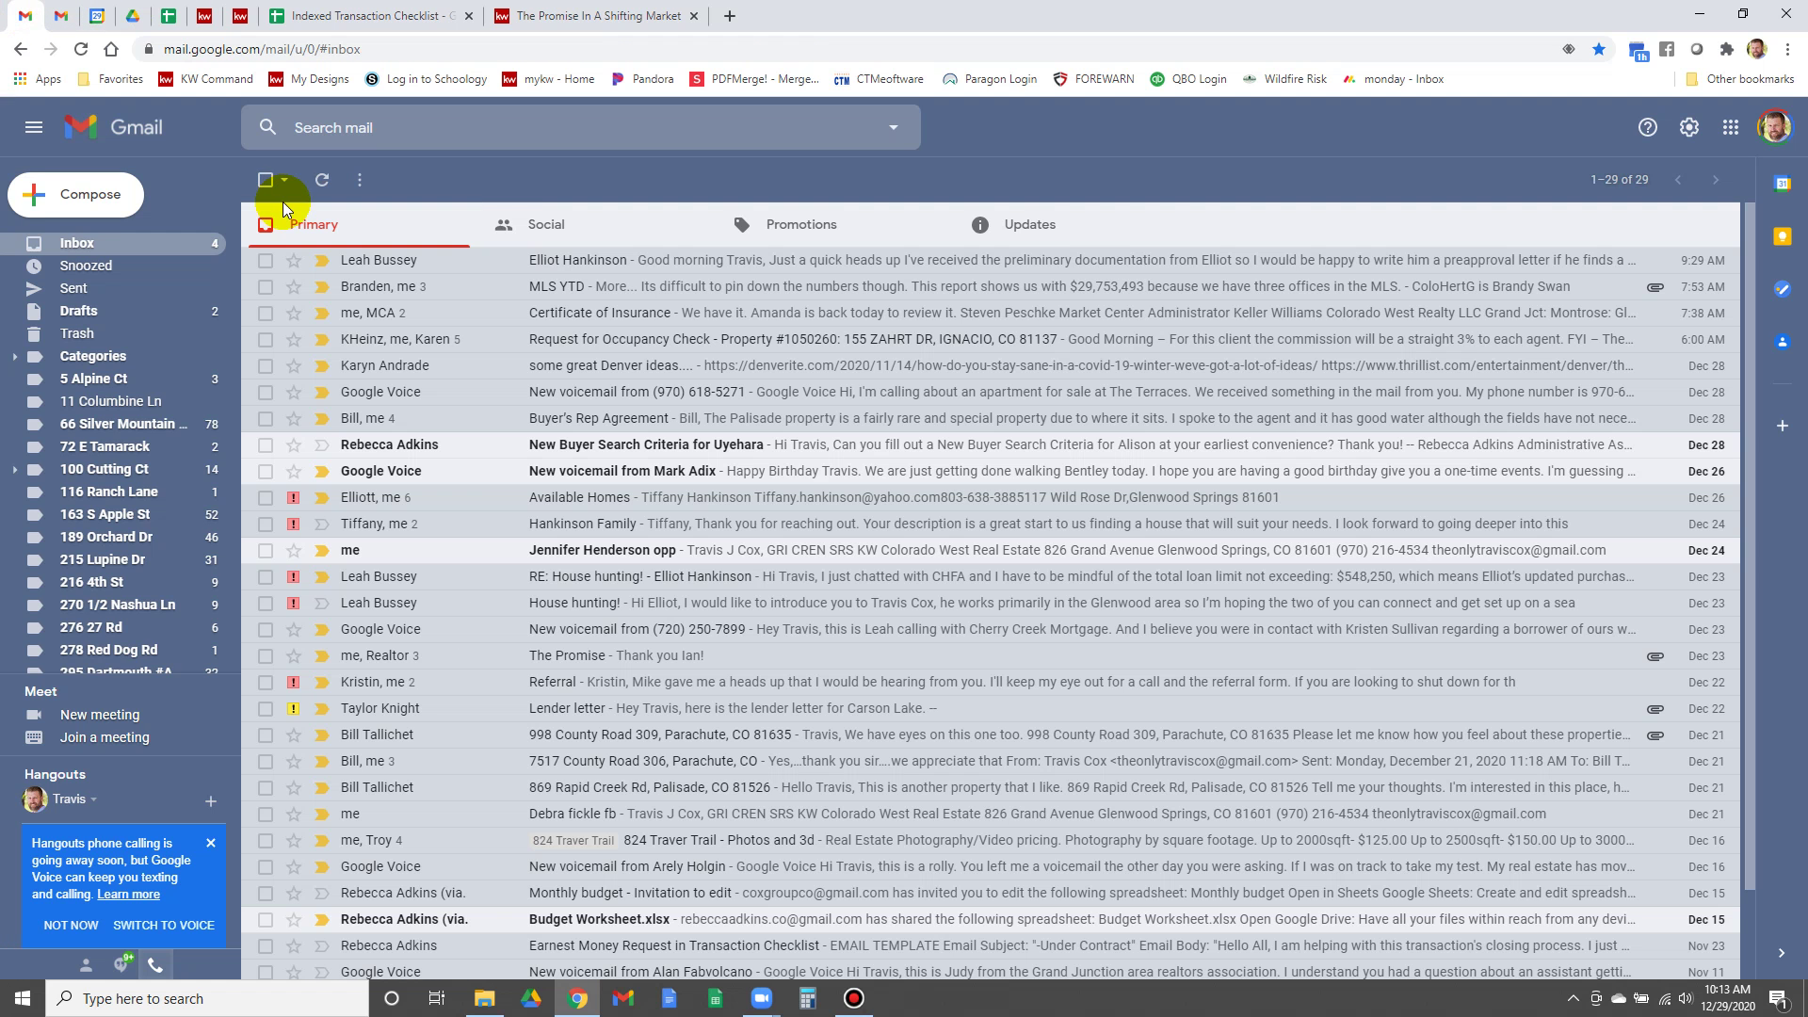
Copy the referring agent's signature from the Referral email and return to KW Command
left_click(568, 697)
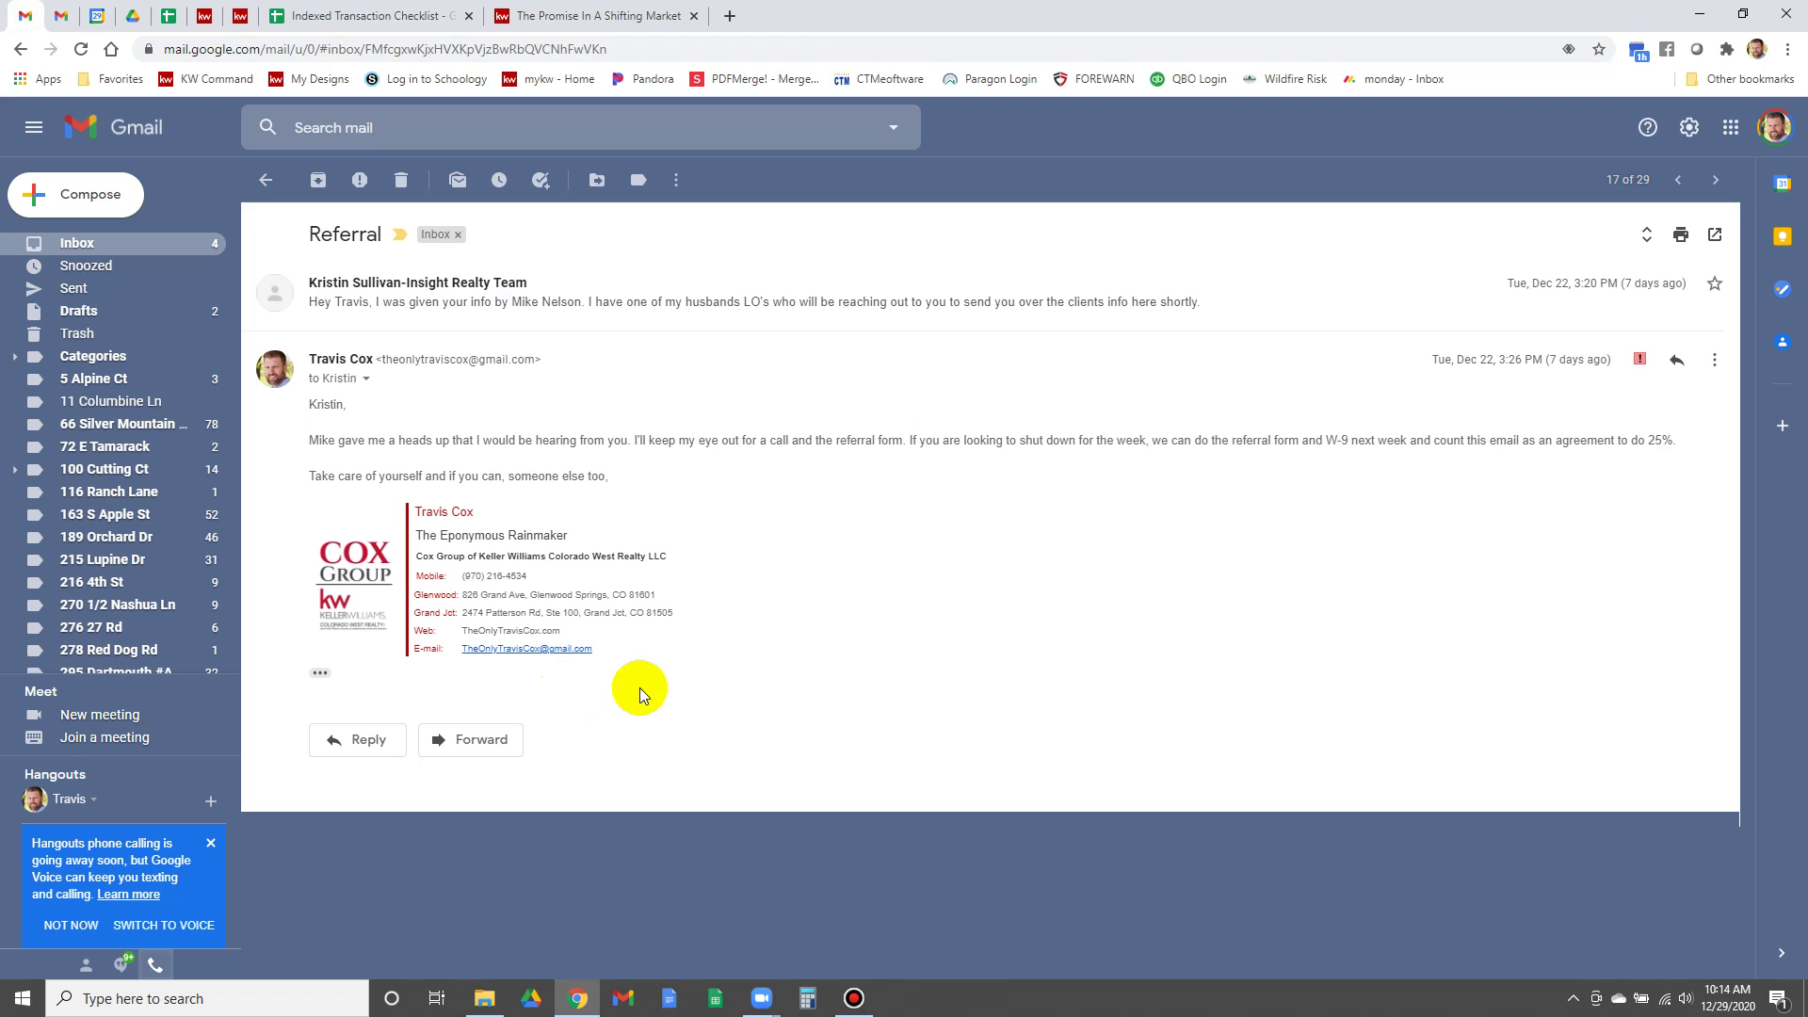
left_click(468, 319)
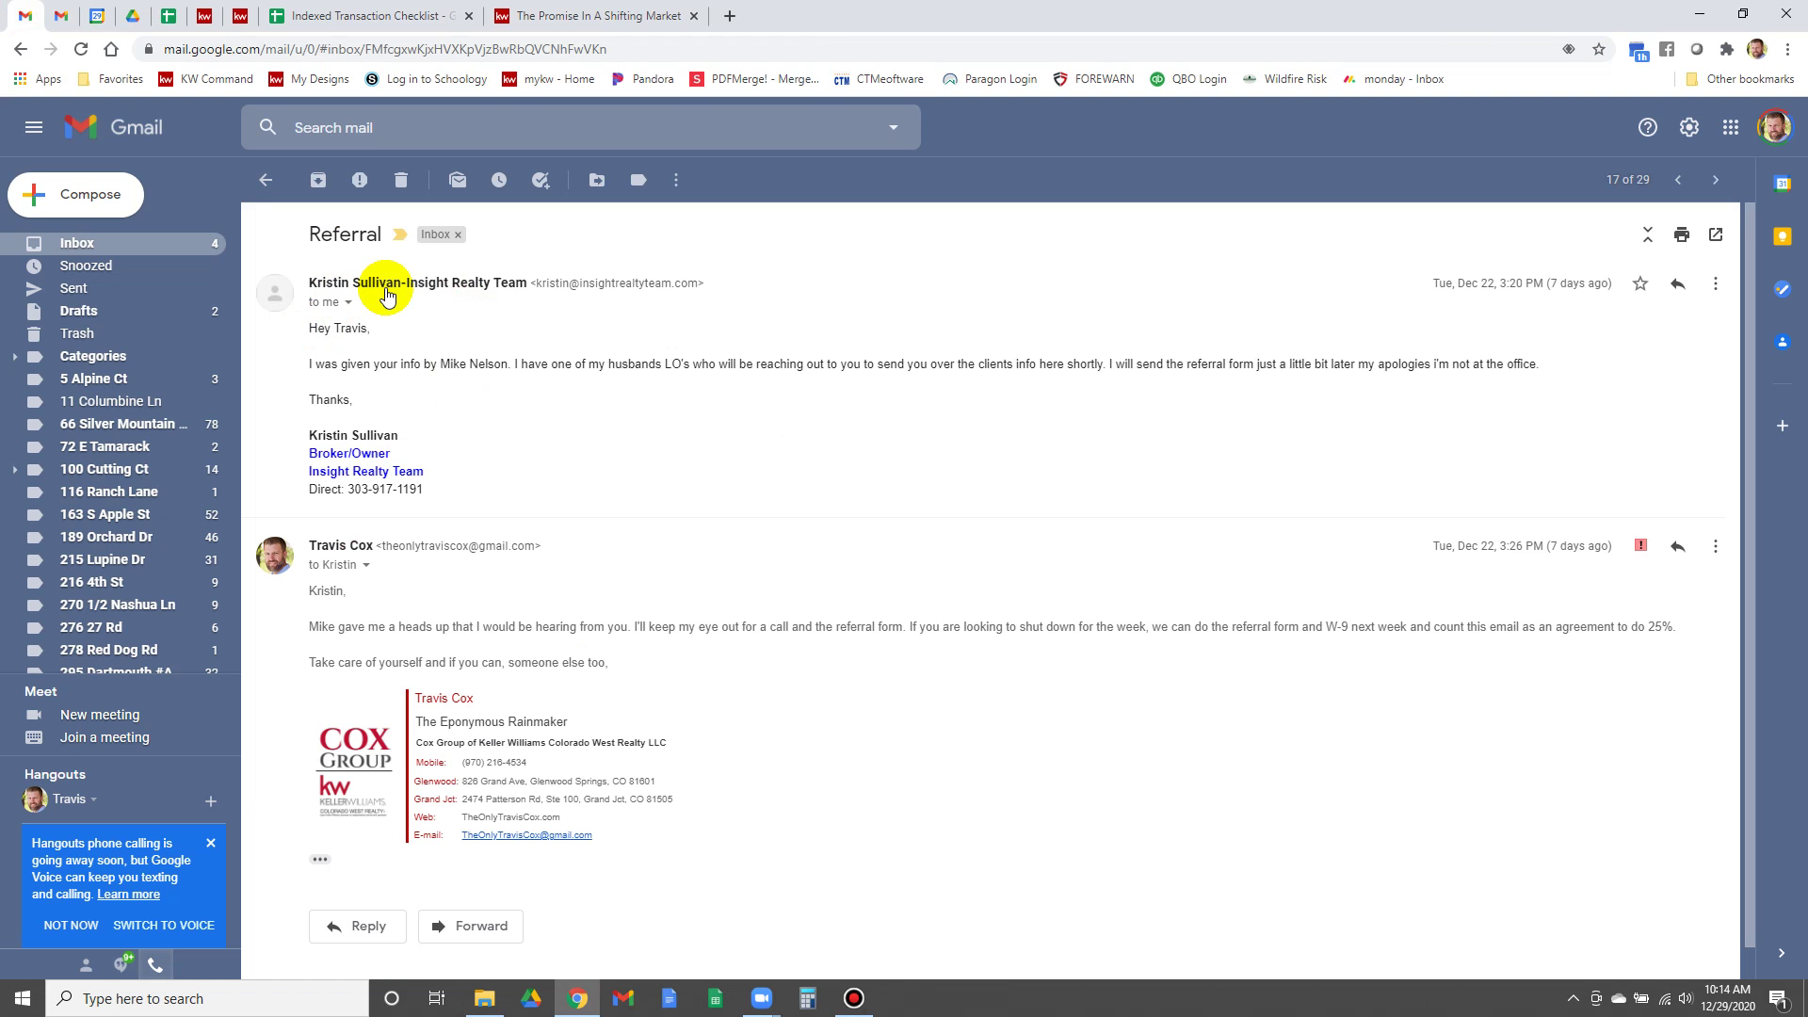
left_click_drag(311, 435, 445, 488)
right_click(382, 488)
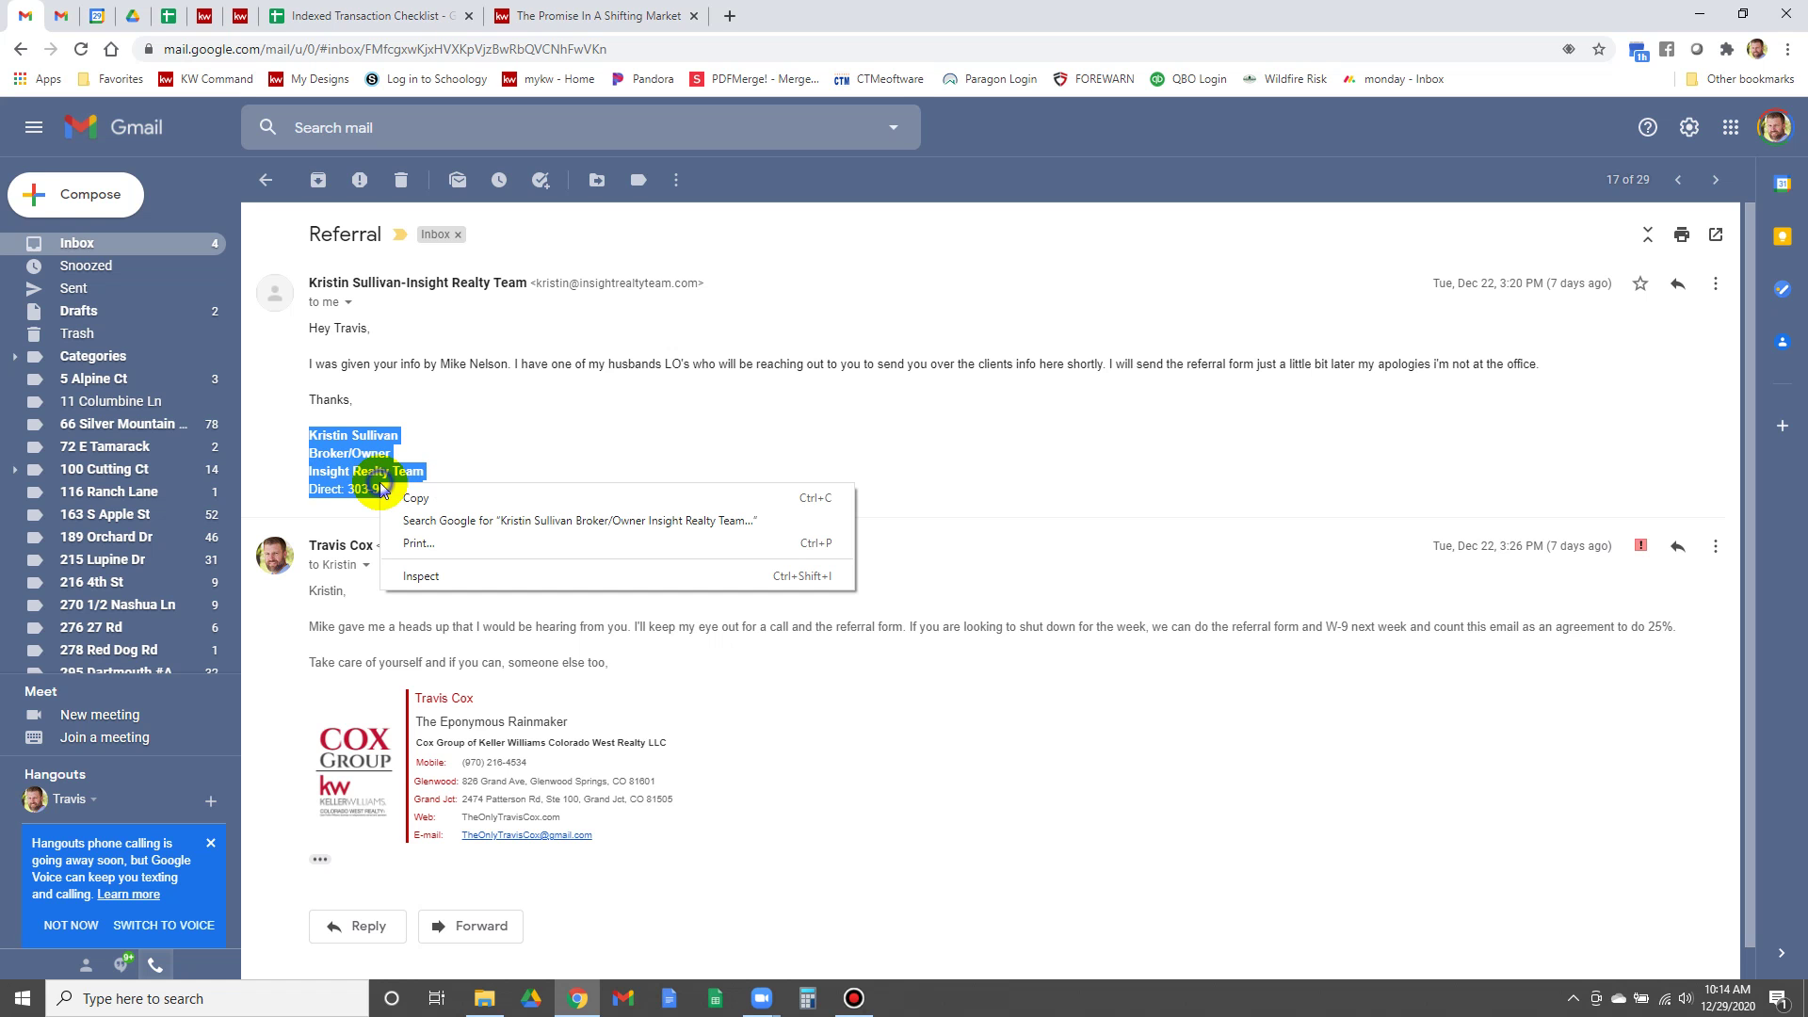
left_click(446, 499)
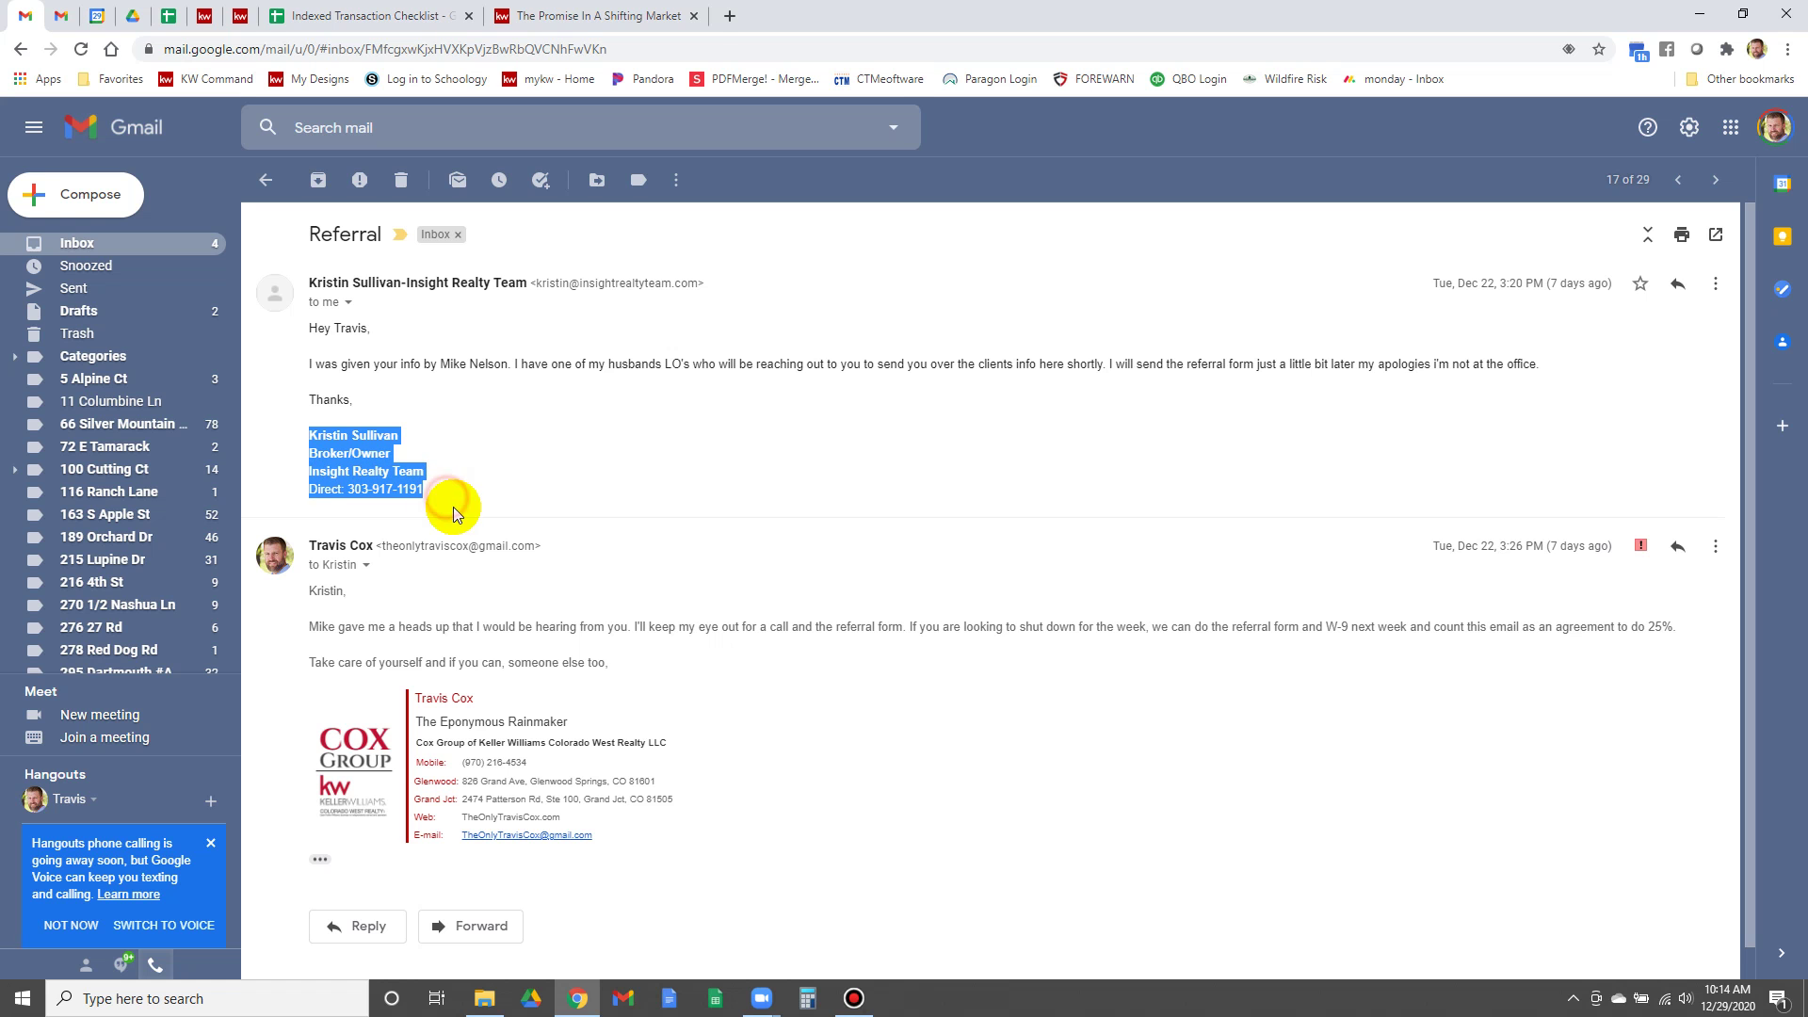
left_click(209, 13)
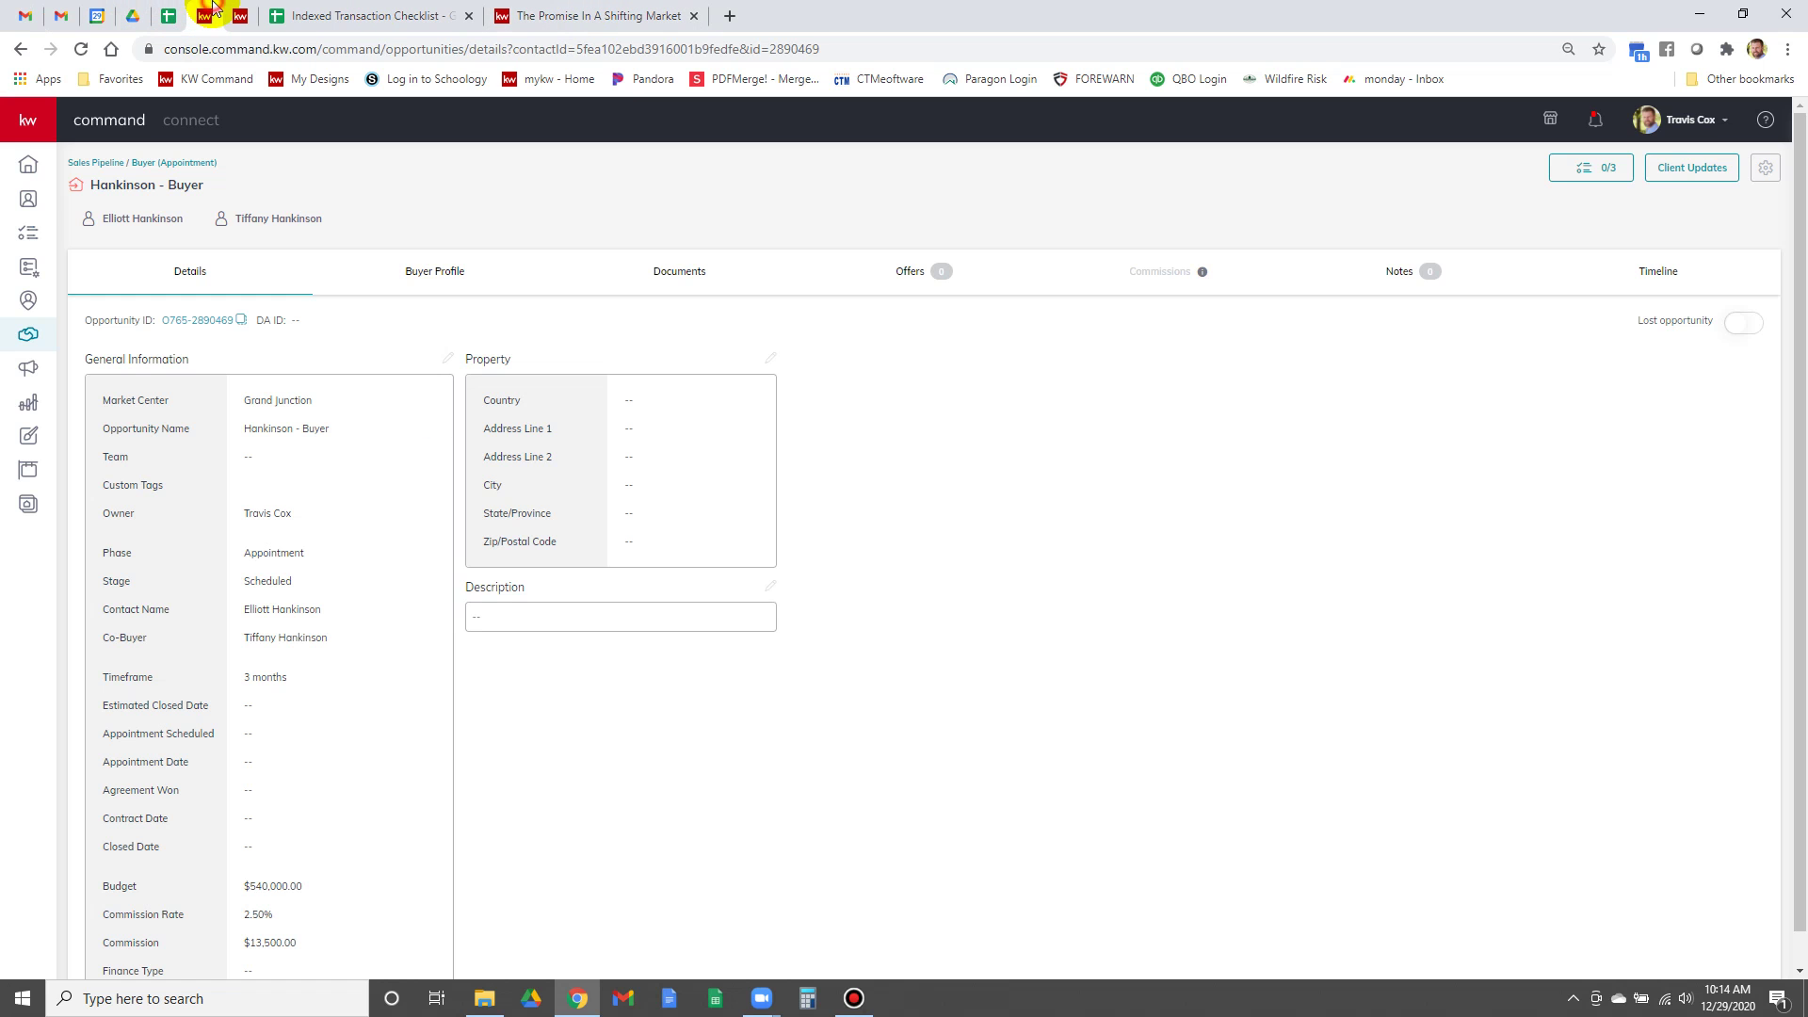
Save a 'Referral Agent Information' note with the pasted agent signature as its description
left_click(1673, 271)
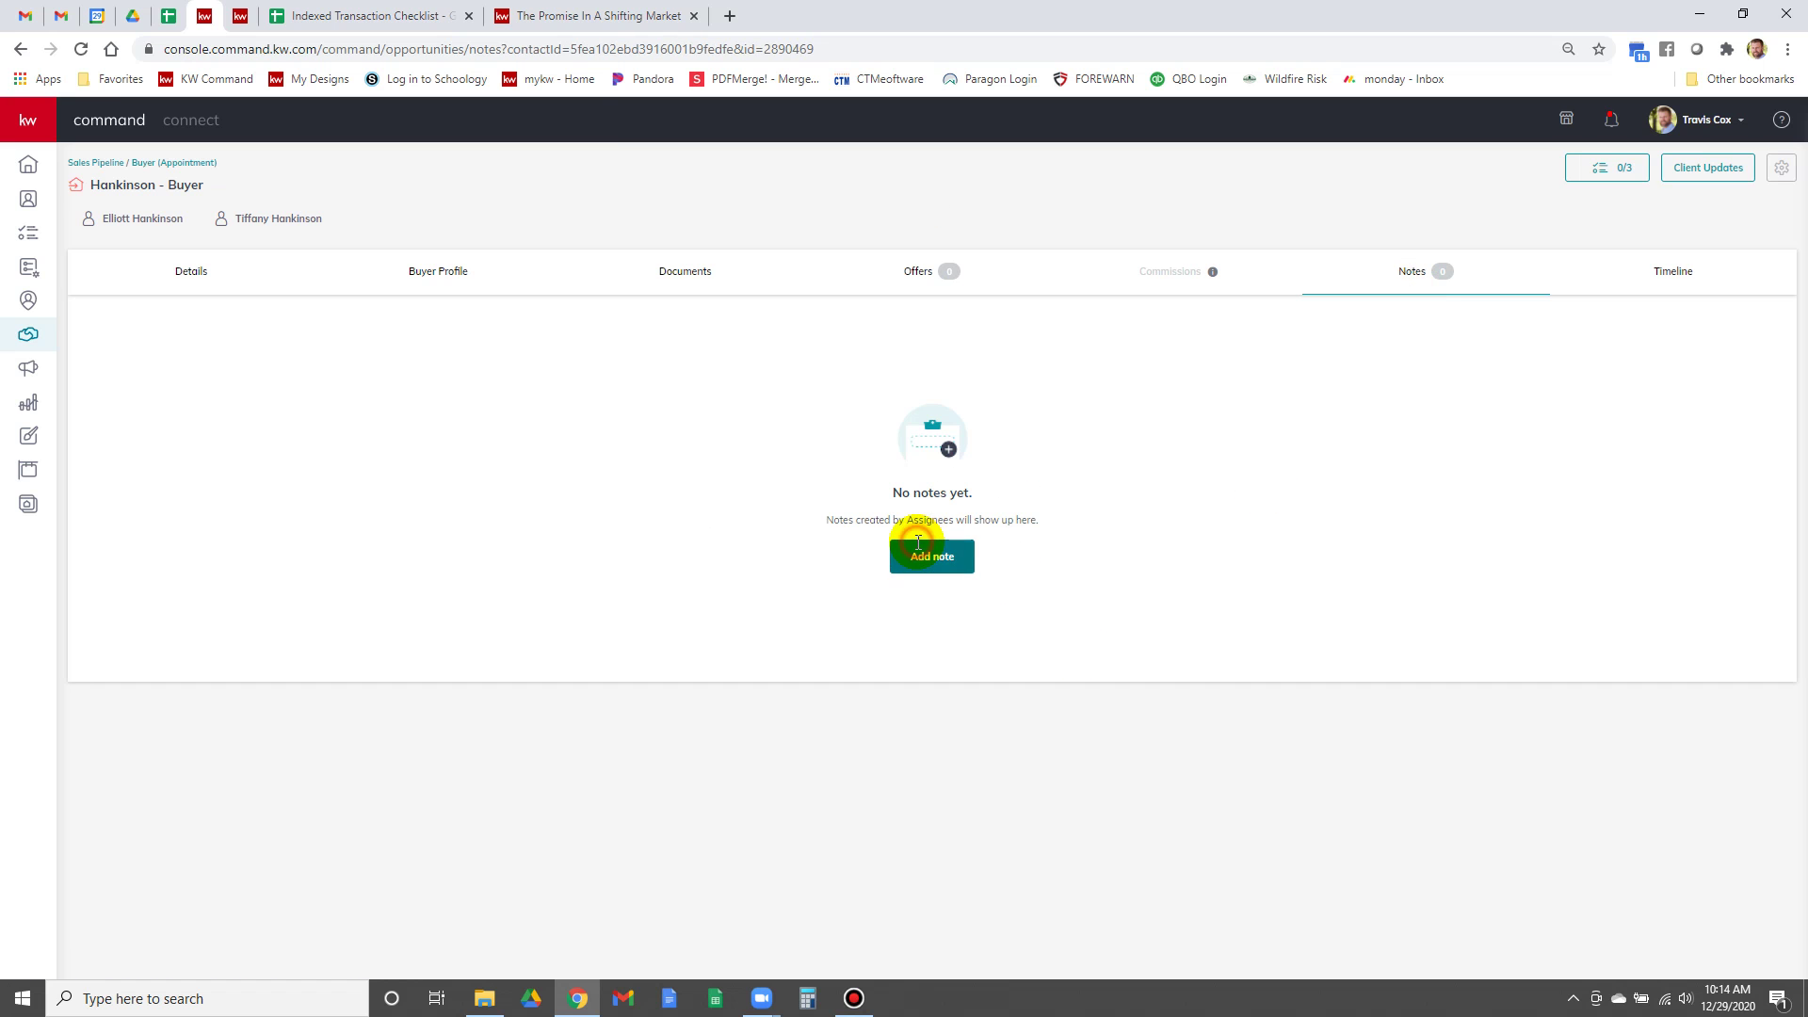
left_click(927, 556)
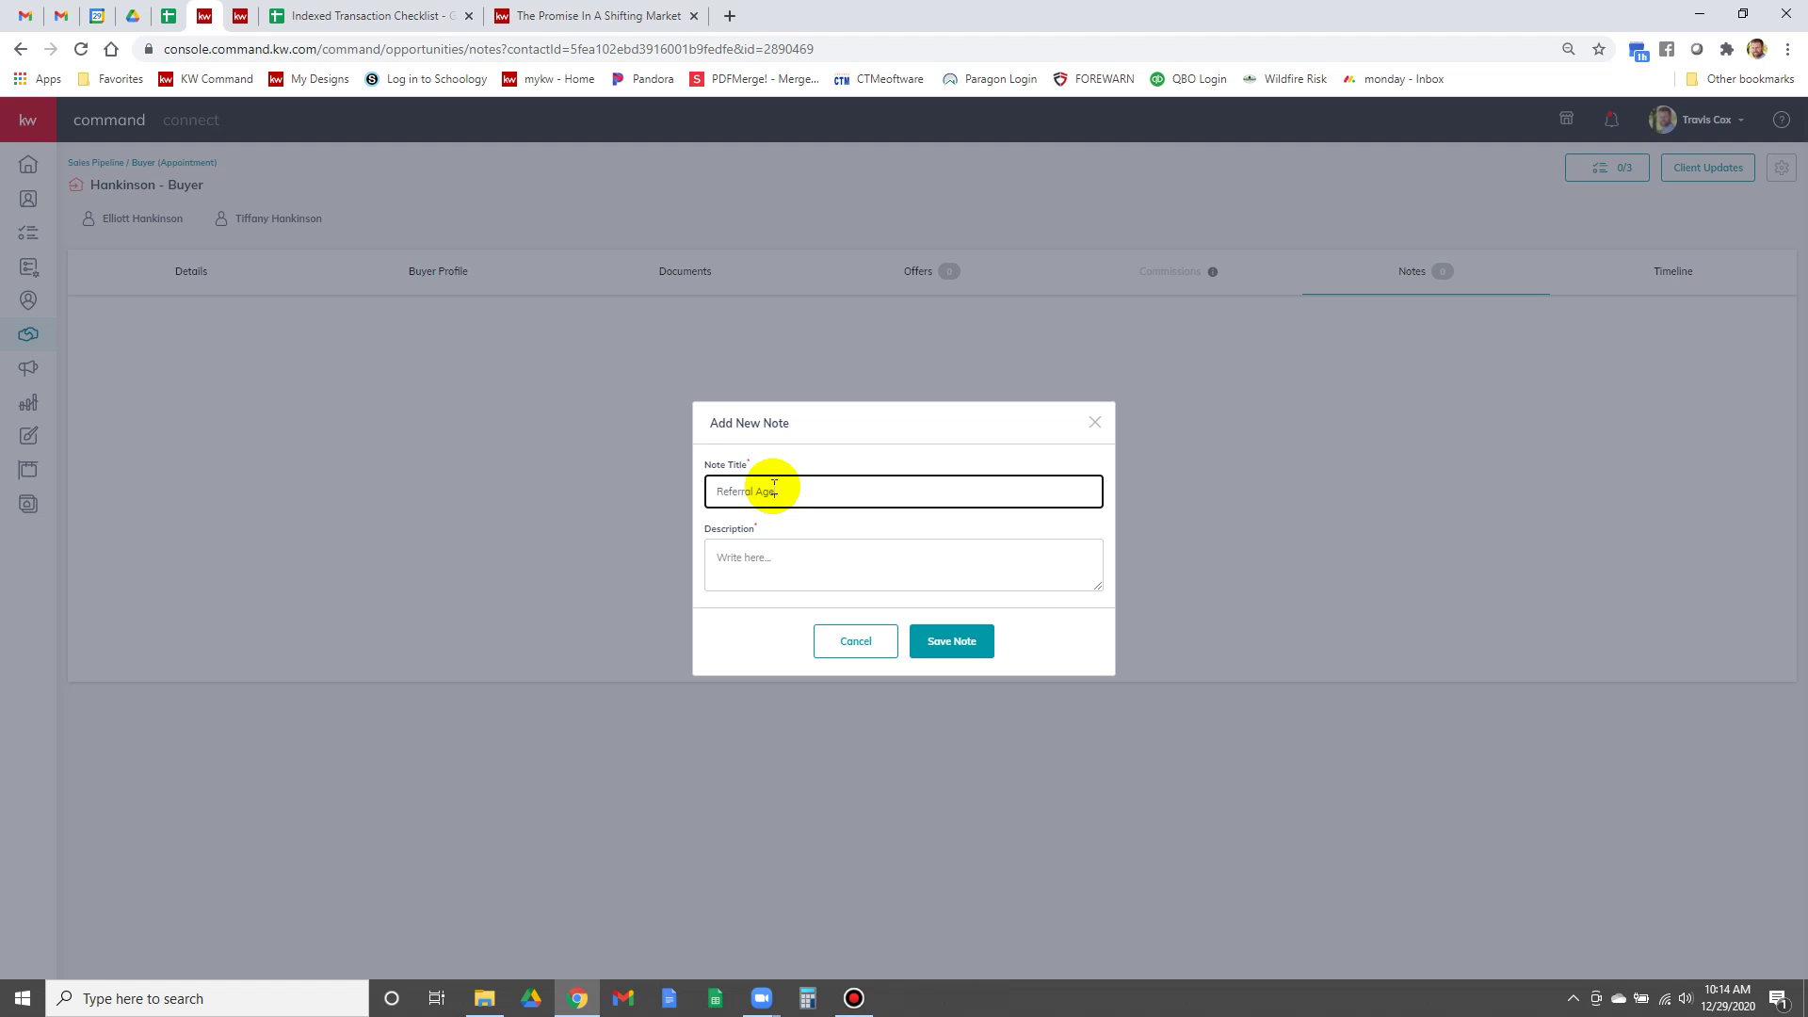
type("Referral Agent Information")
key("Tab")
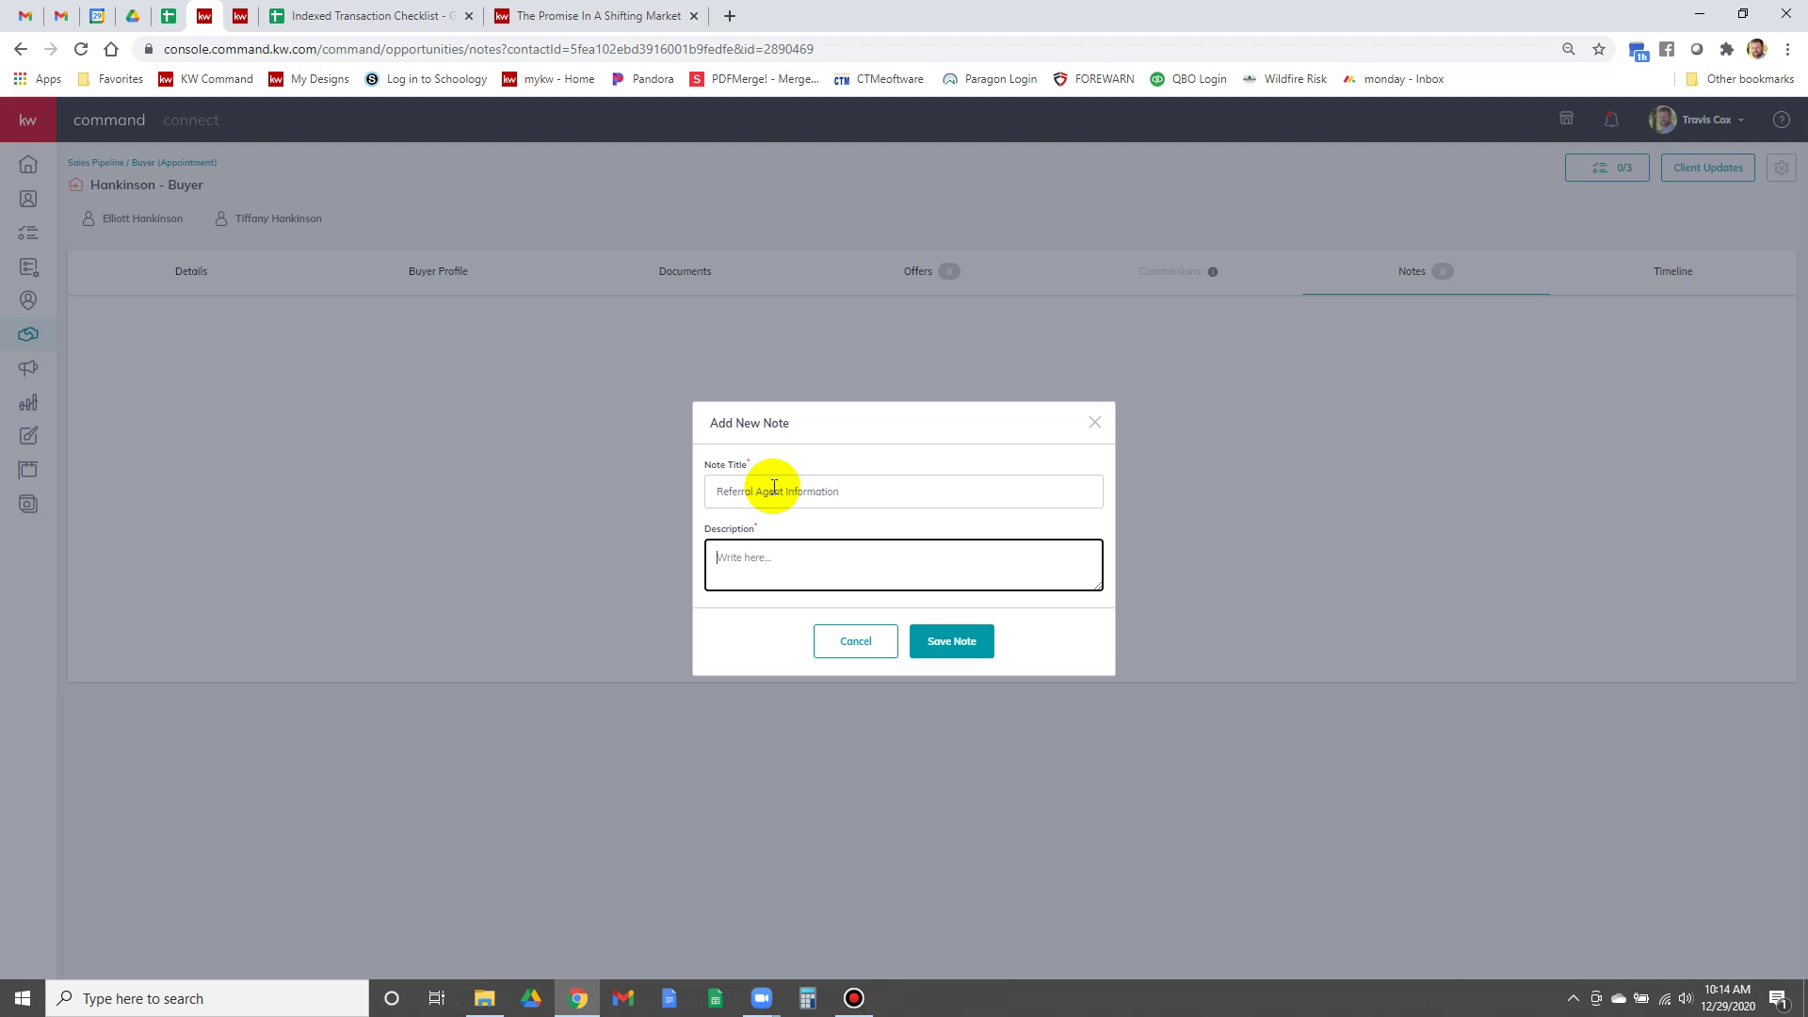
key("ctrl+v")
left_click(953, 641)
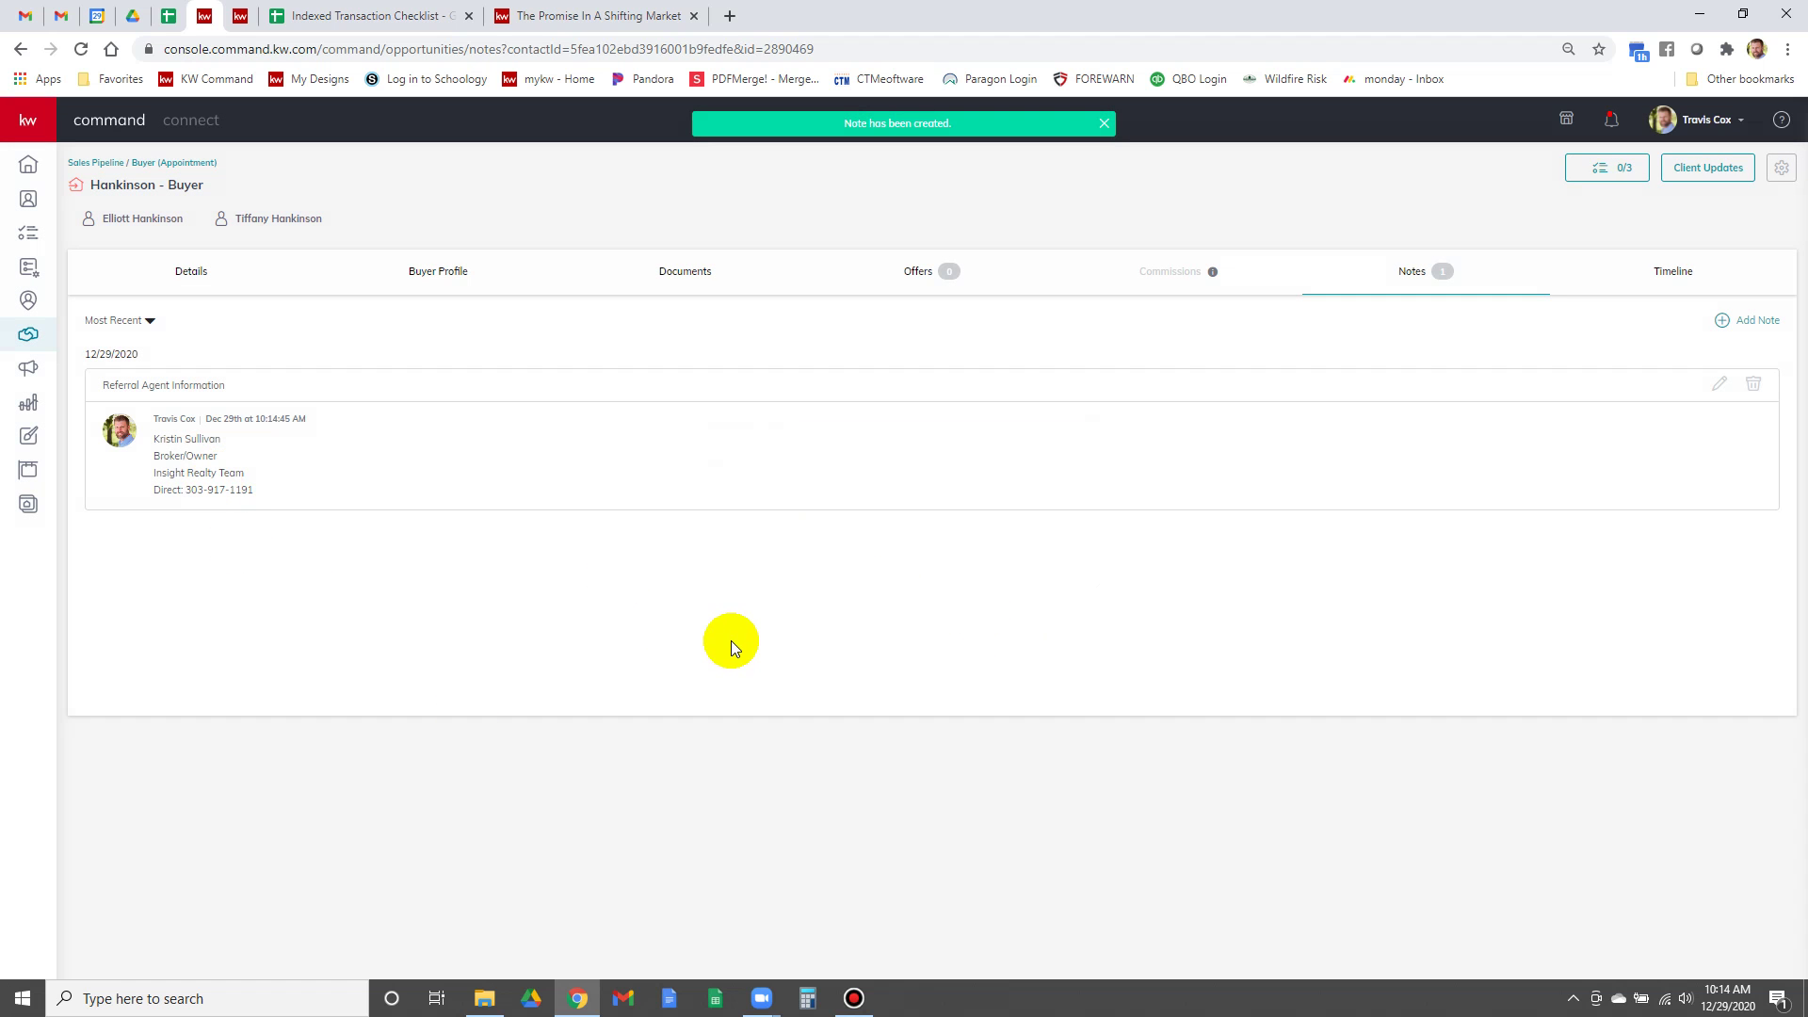
left_click(203, 275)
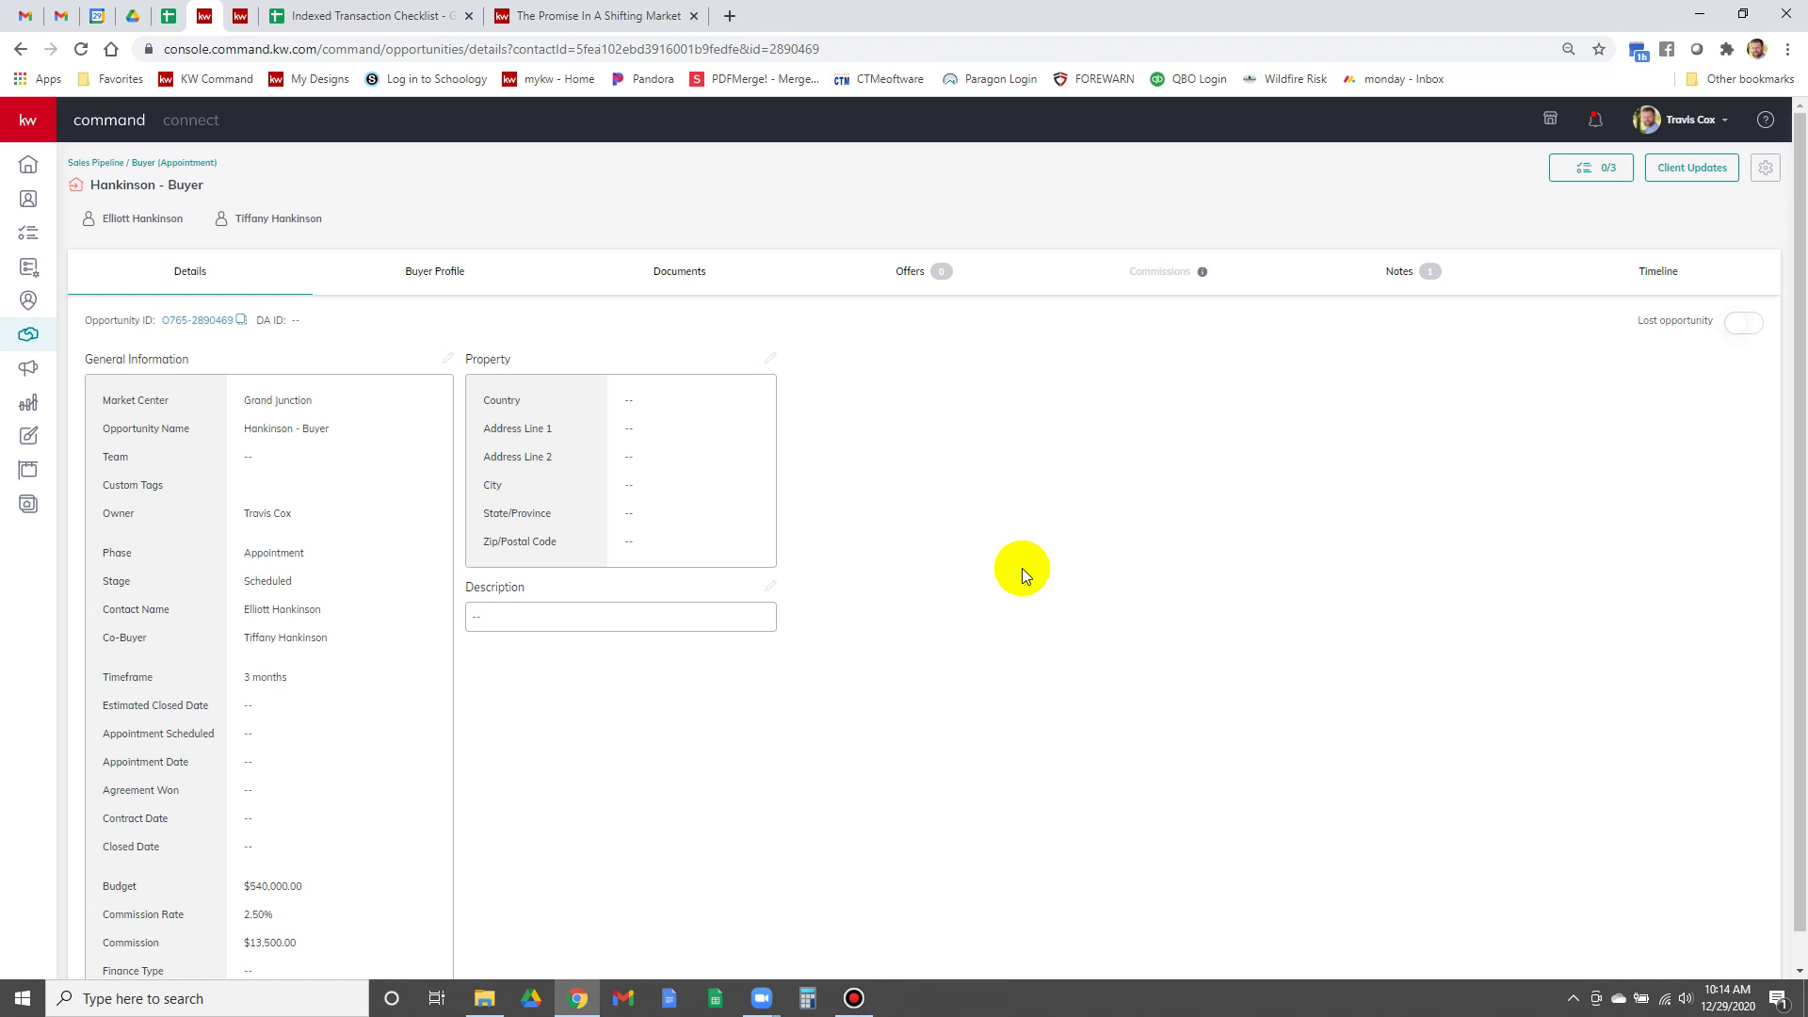
Open the Buyers Active board filtered to the Appointment phase
left_click(32, 341)
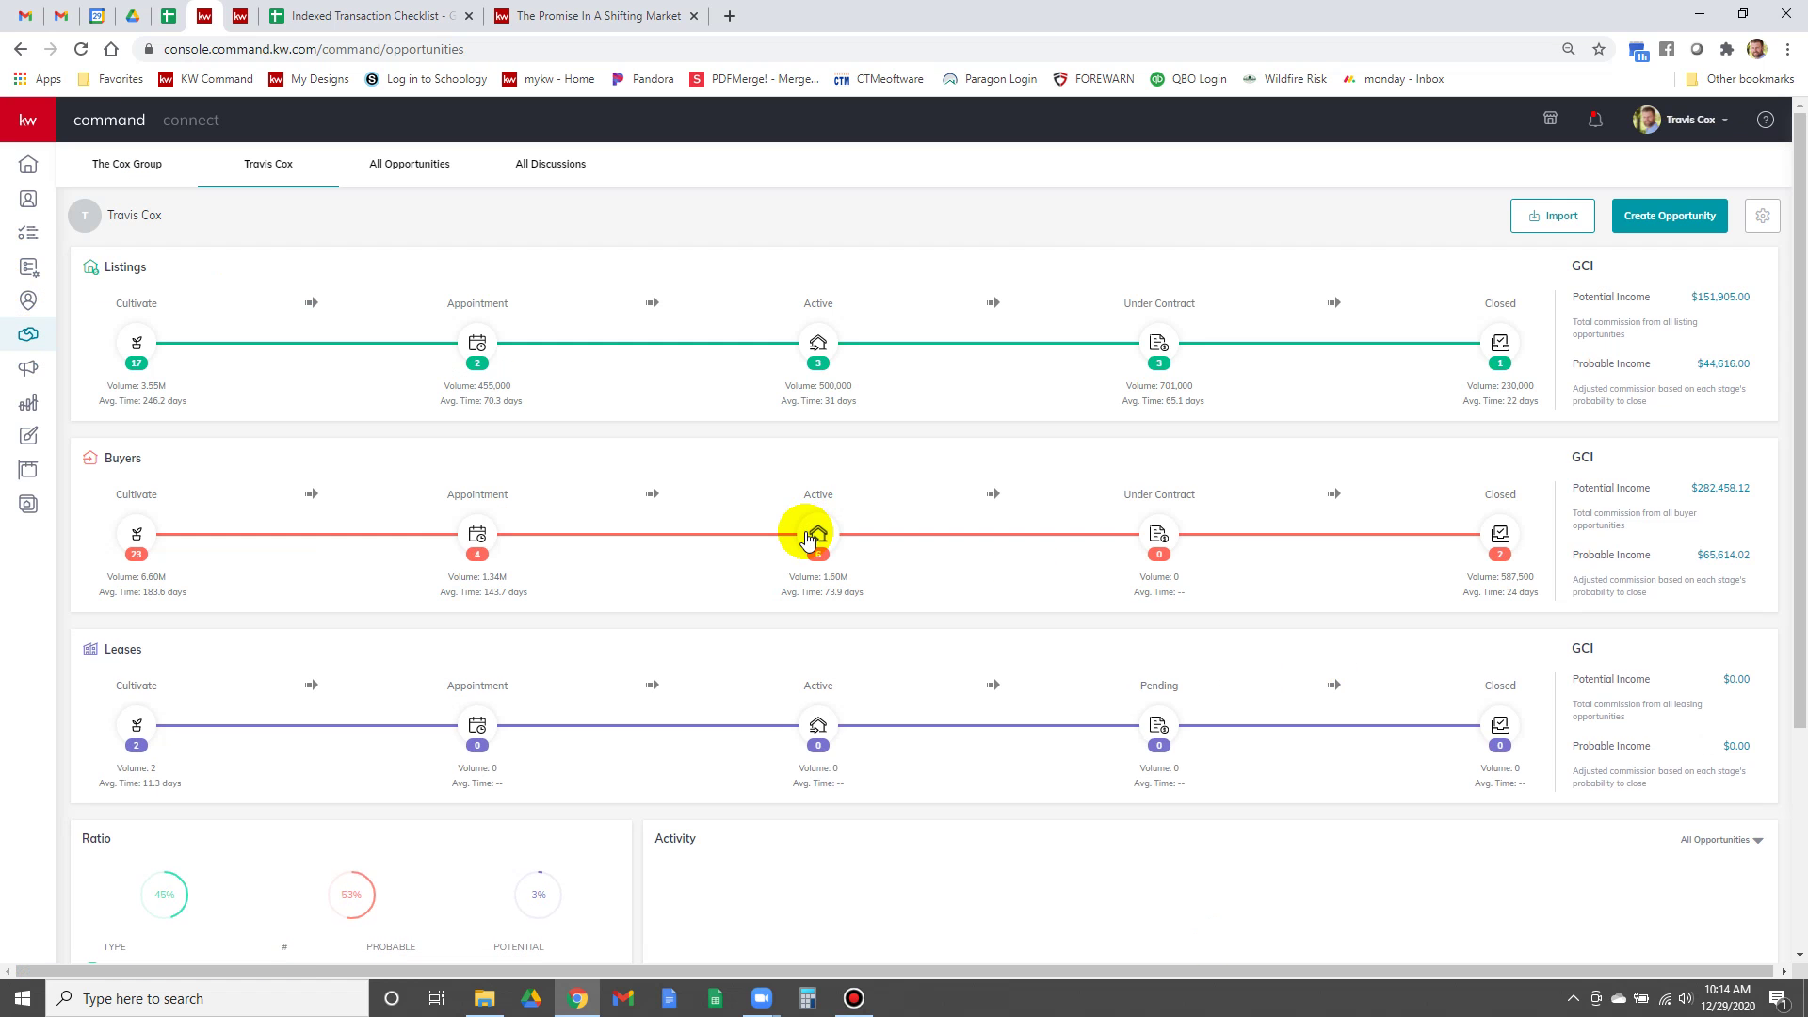
left_click(807, 535)
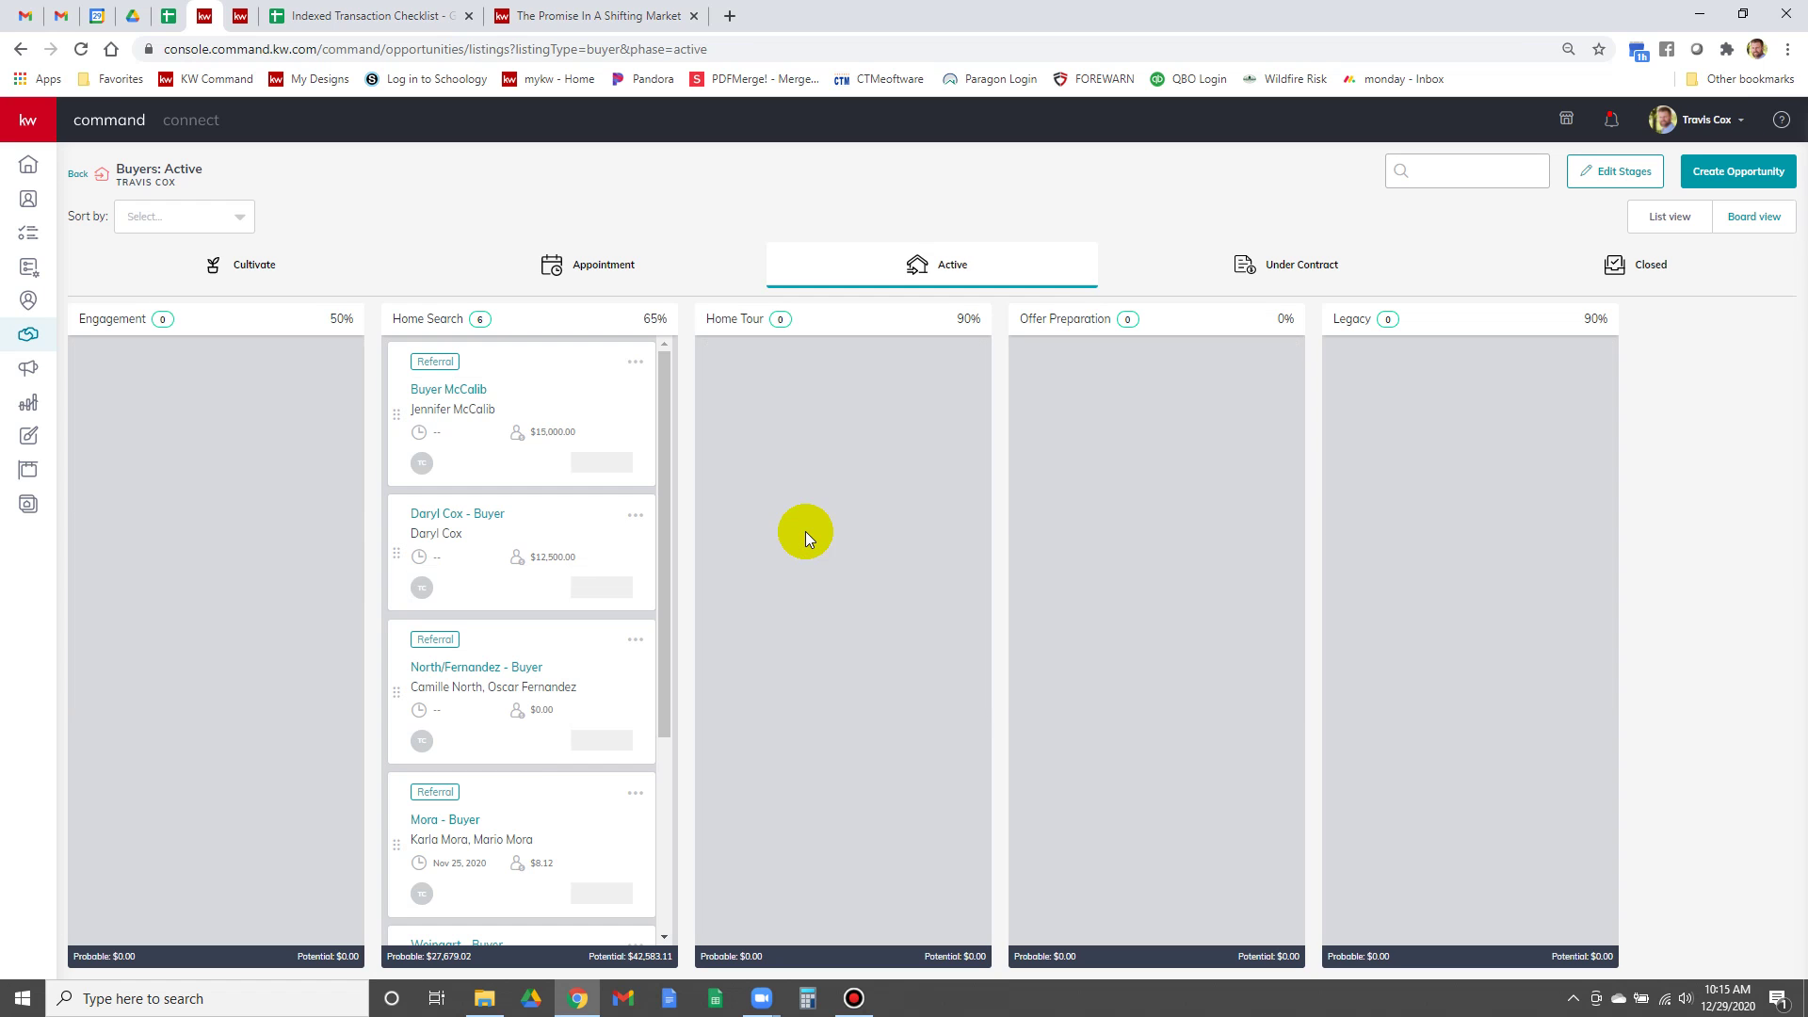
left_click(620, 273)
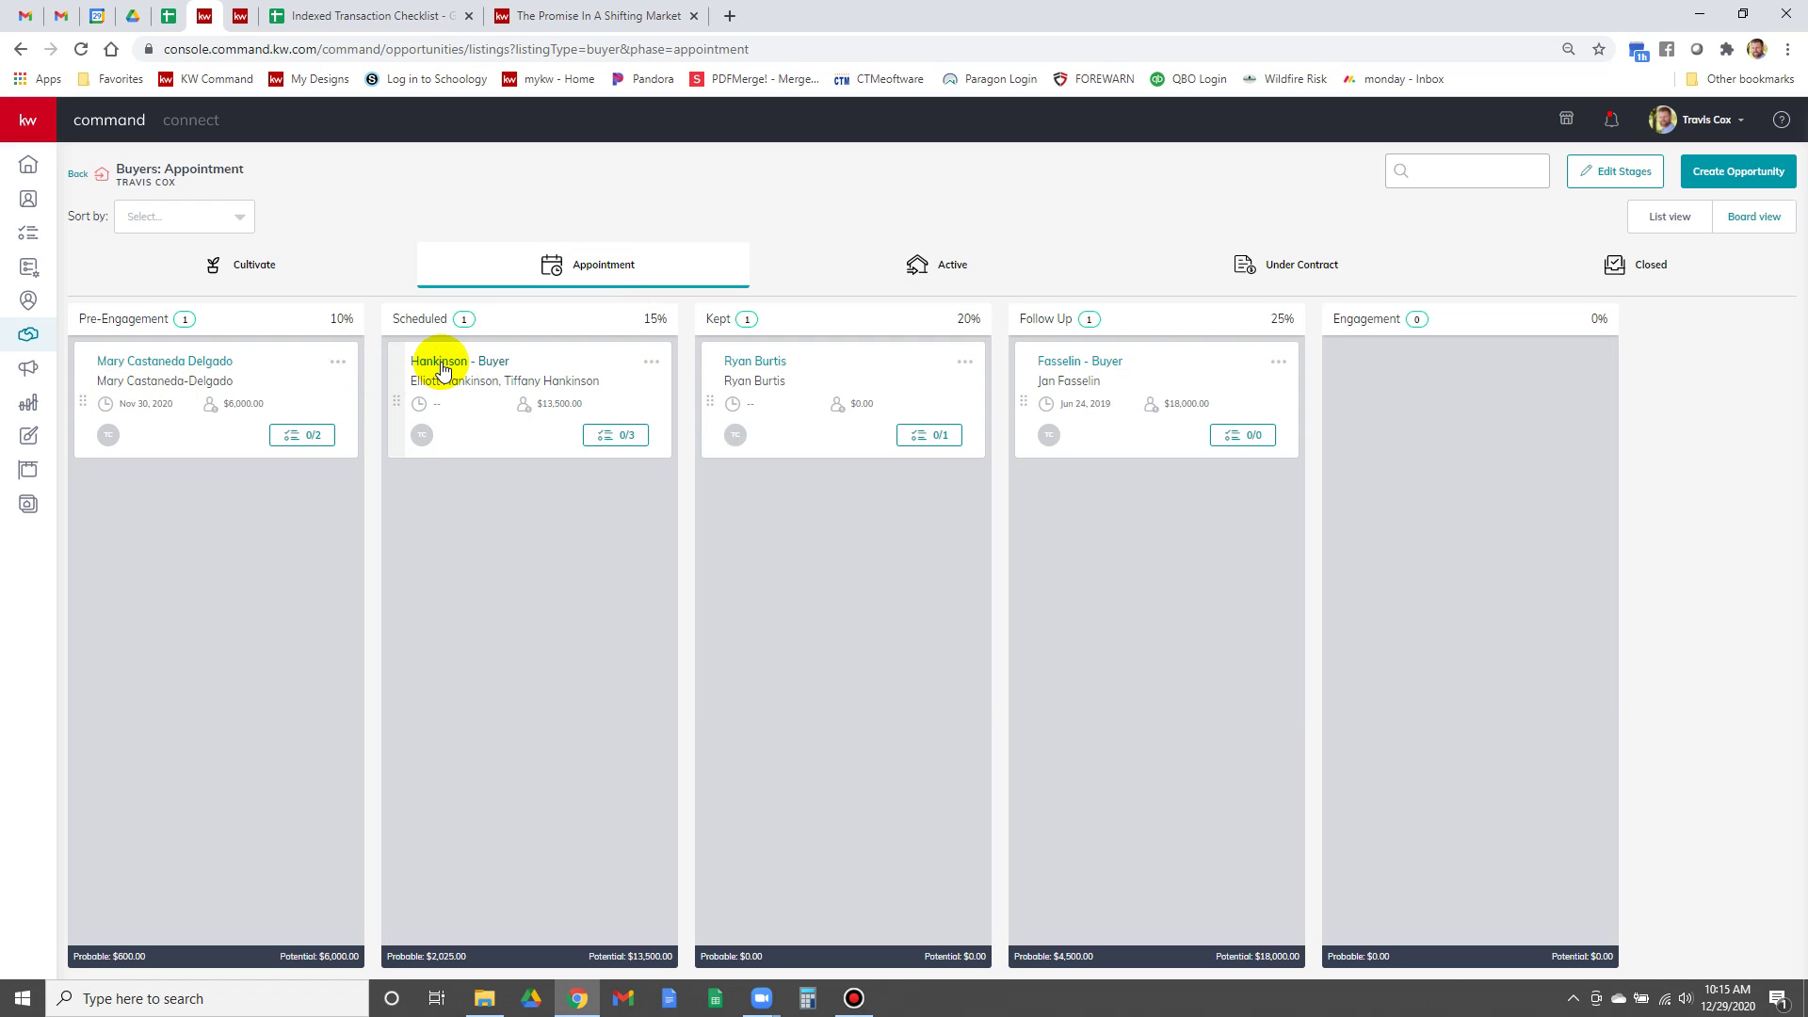
Set the Confirm Appointment checklist item's due date to Dec 29, 10:15 AM
left_click(633, 441)
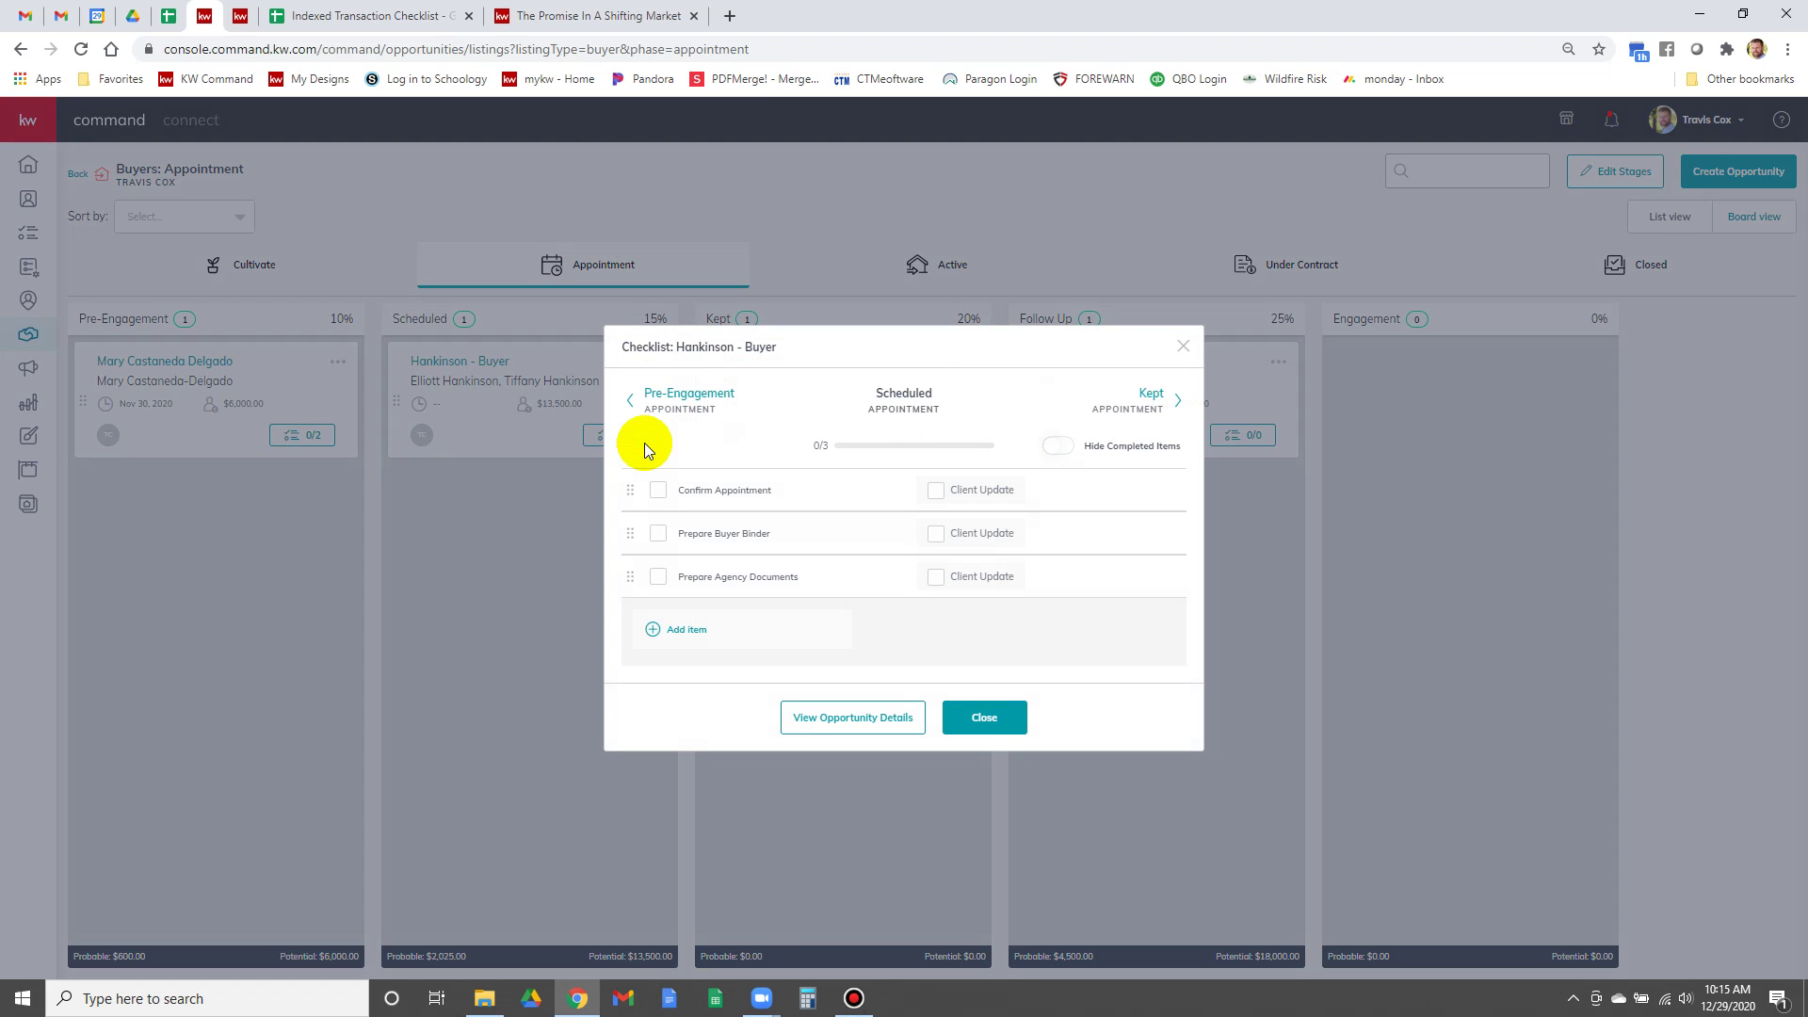
left_click(657, 493)
left_click(657, 493)
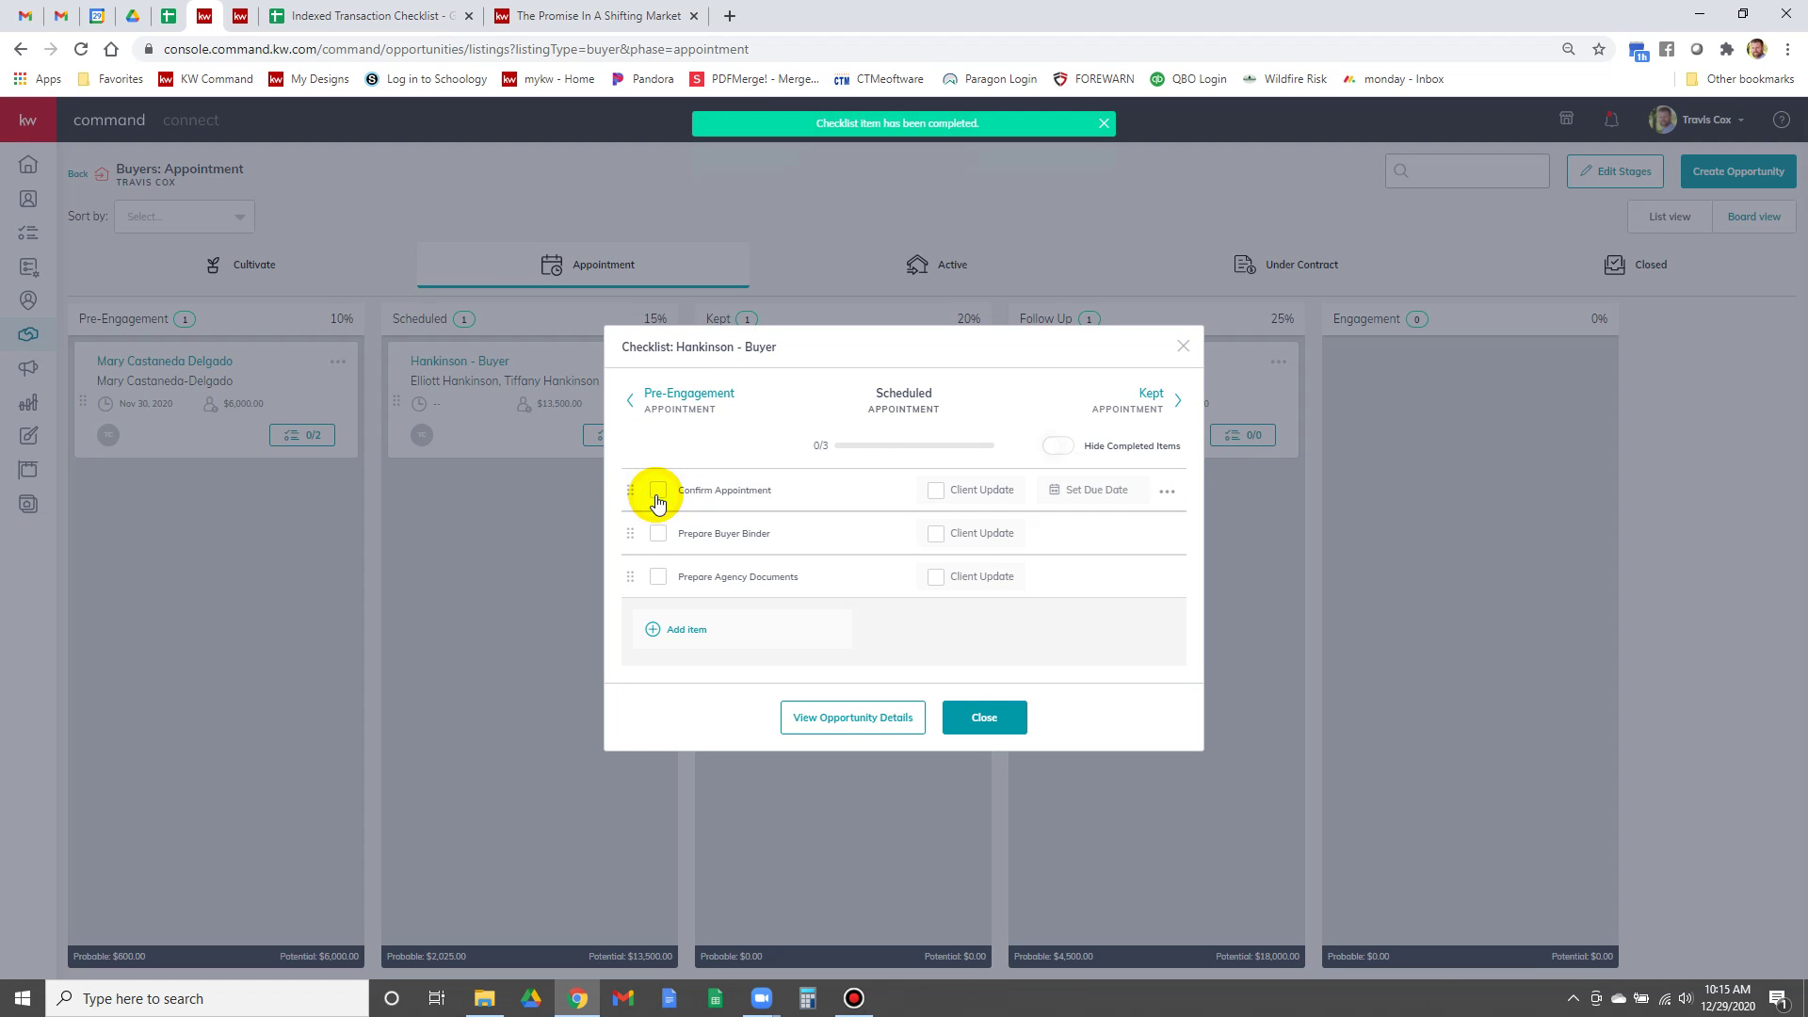
left_click(1065, 491)
left_click(1031, 537)
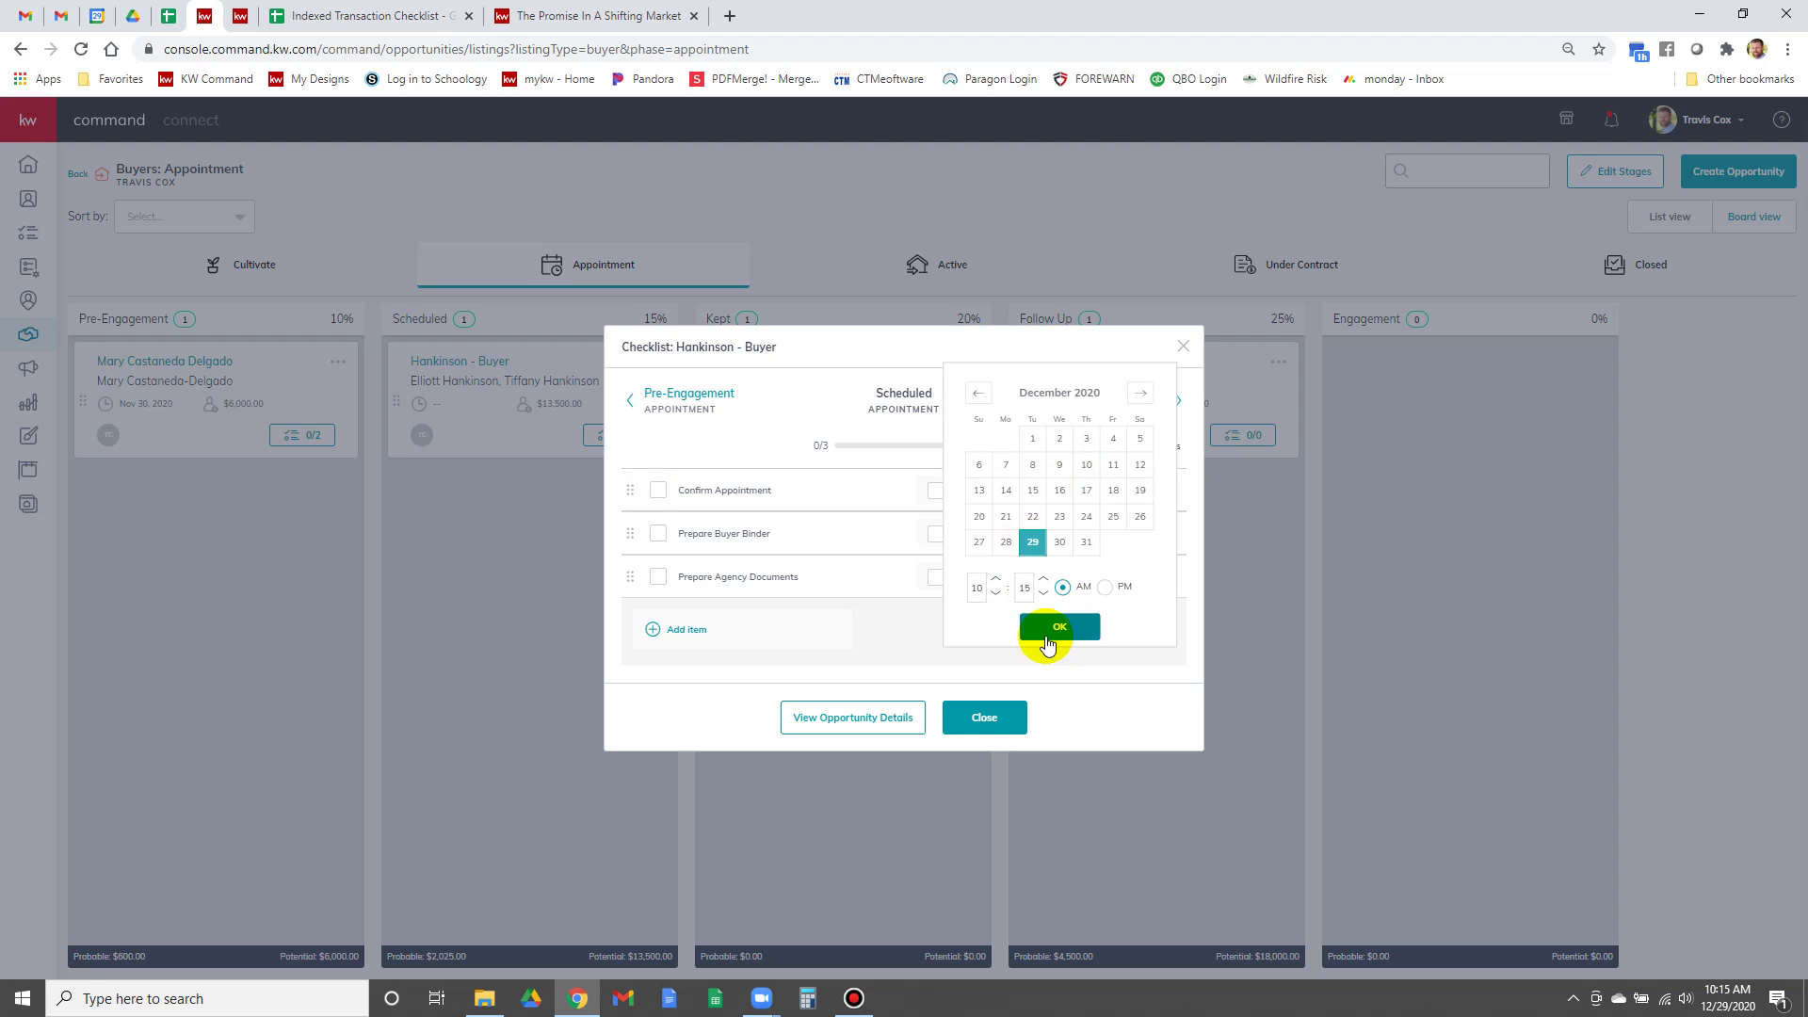
left_click(1055, 629)
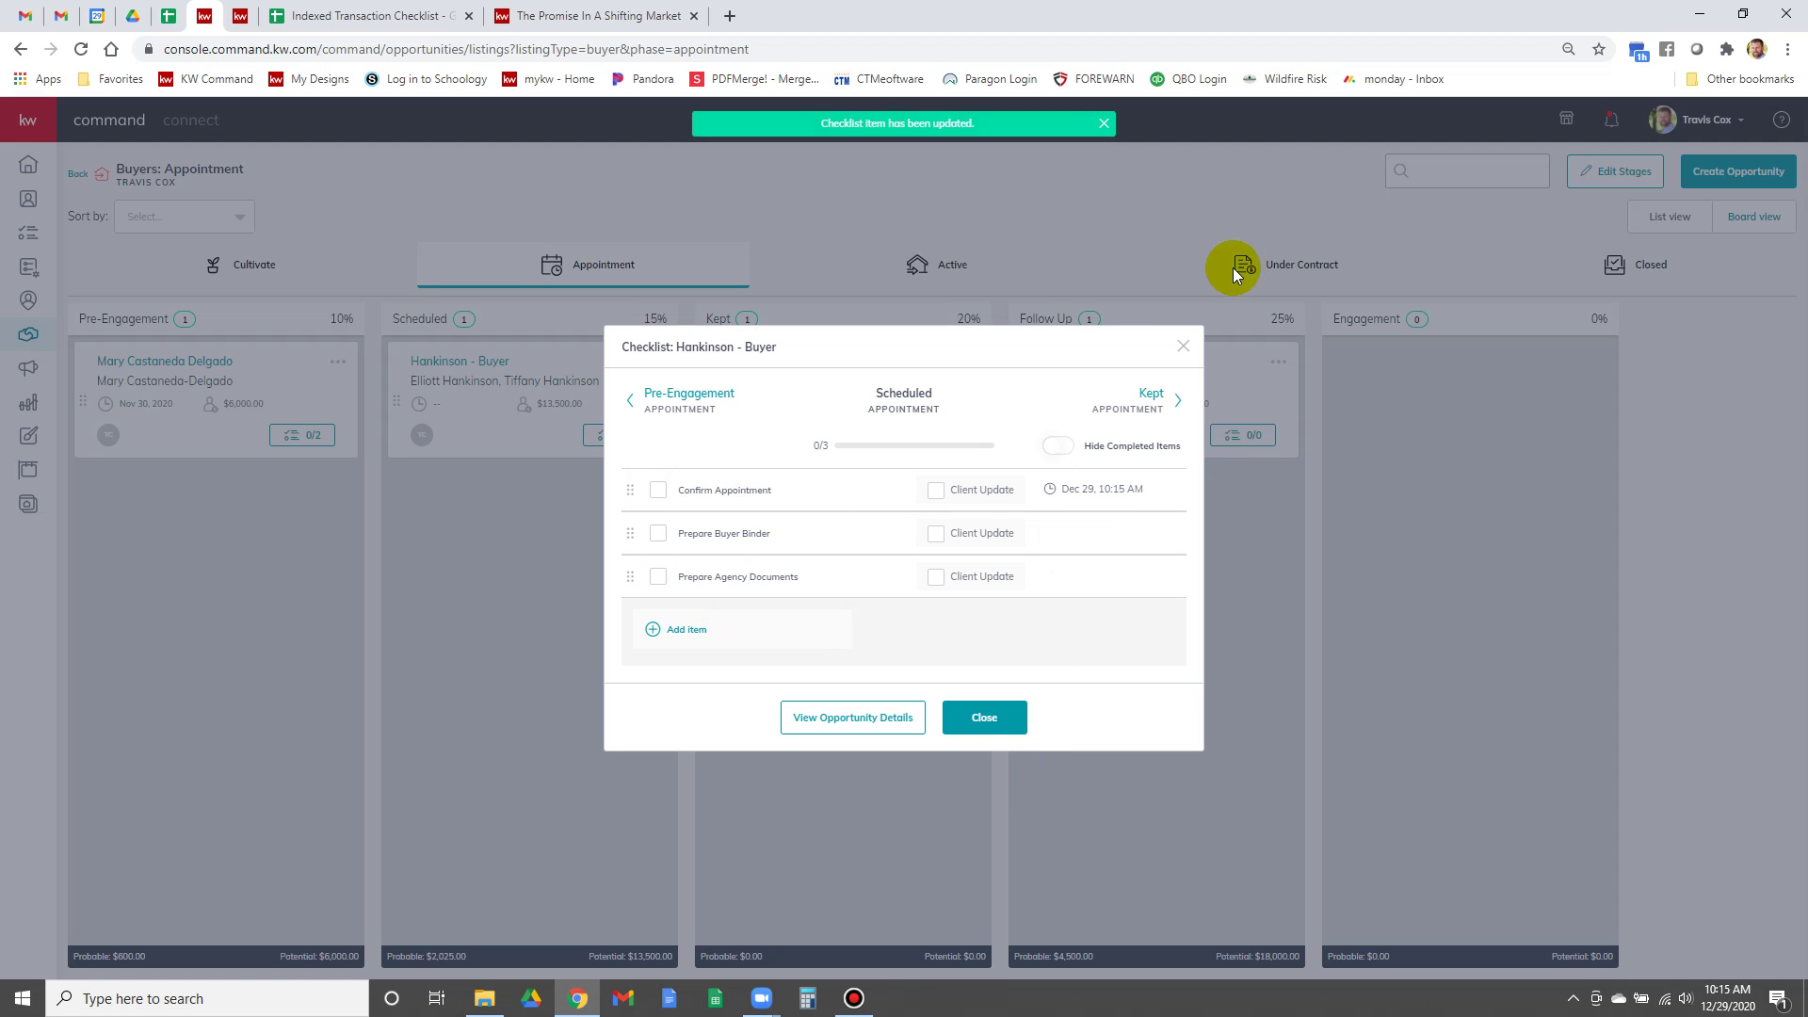
left_click(1185, 349)
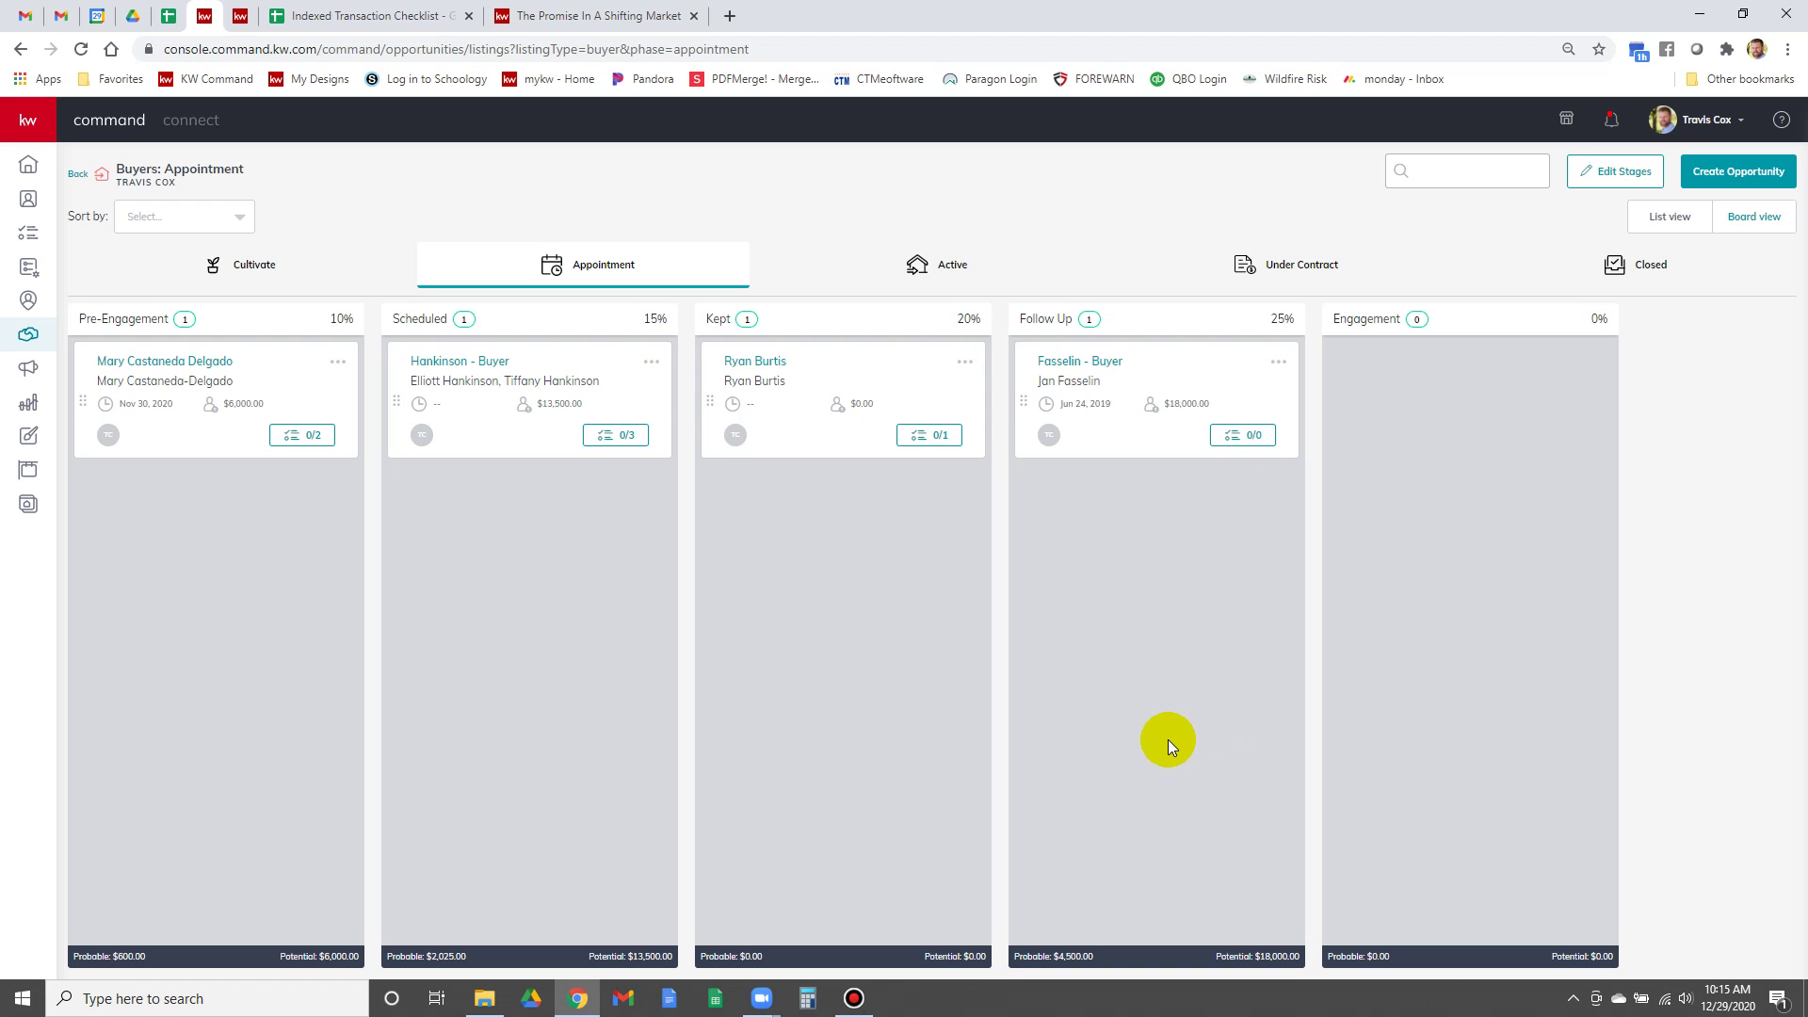